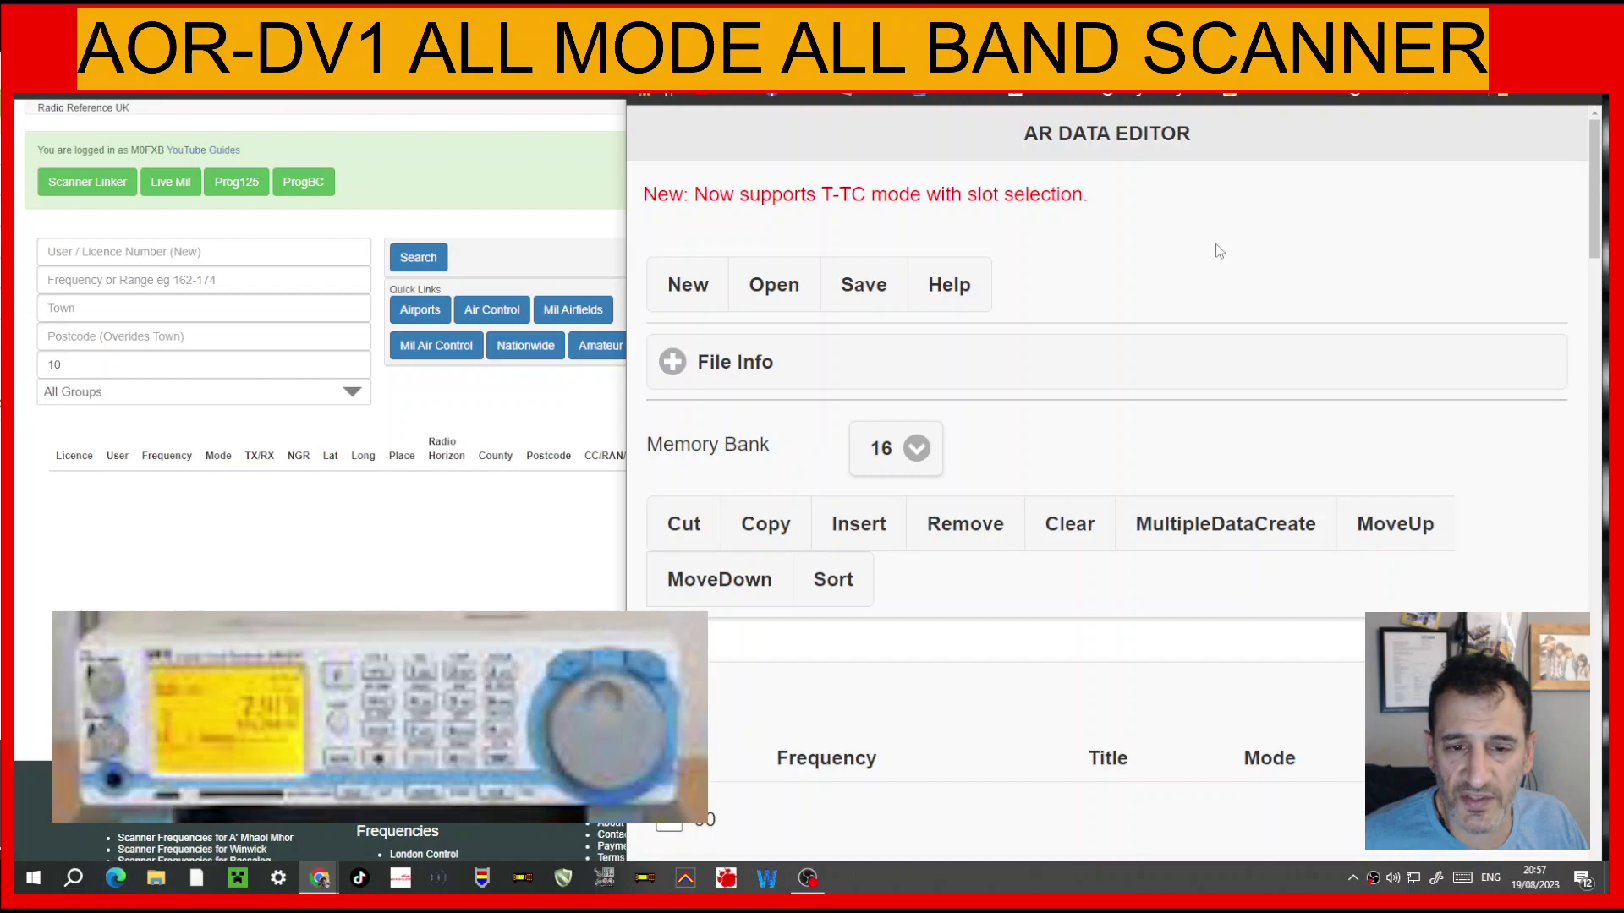
Step: Bring the Radio Reference UK search page forward and scroll it to the top, then show the editor's File Info
{"action": "left_click", "coordinate": [521, 543]}
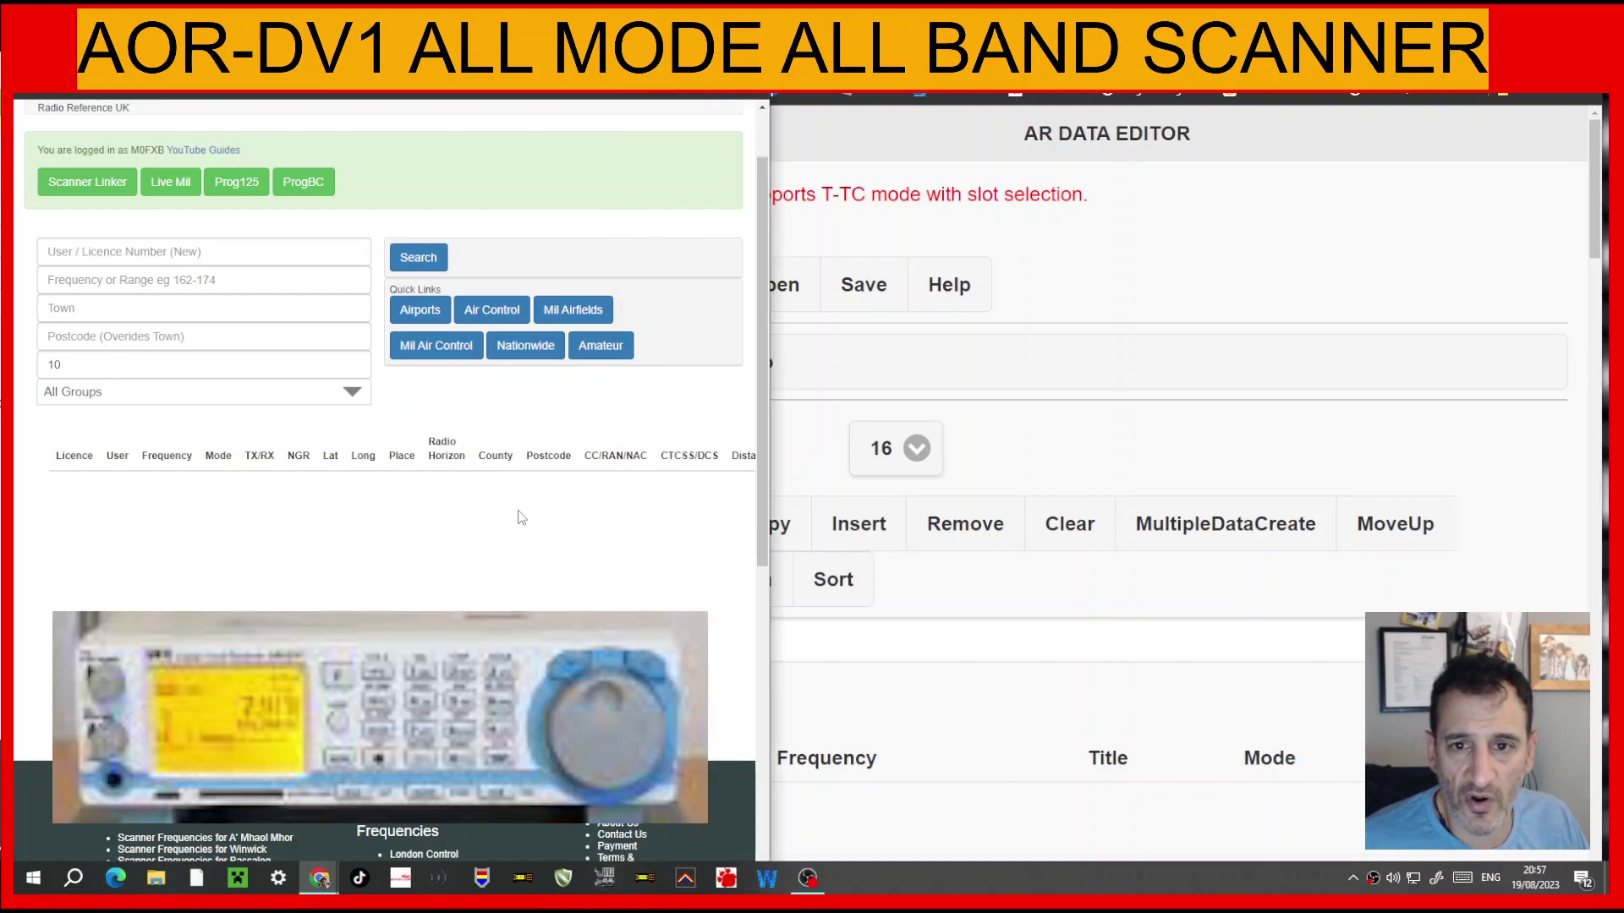
{"action": "scroll", "coordinate": [772, 305], "scroll_direction": "up", "scroll_amount": 1}
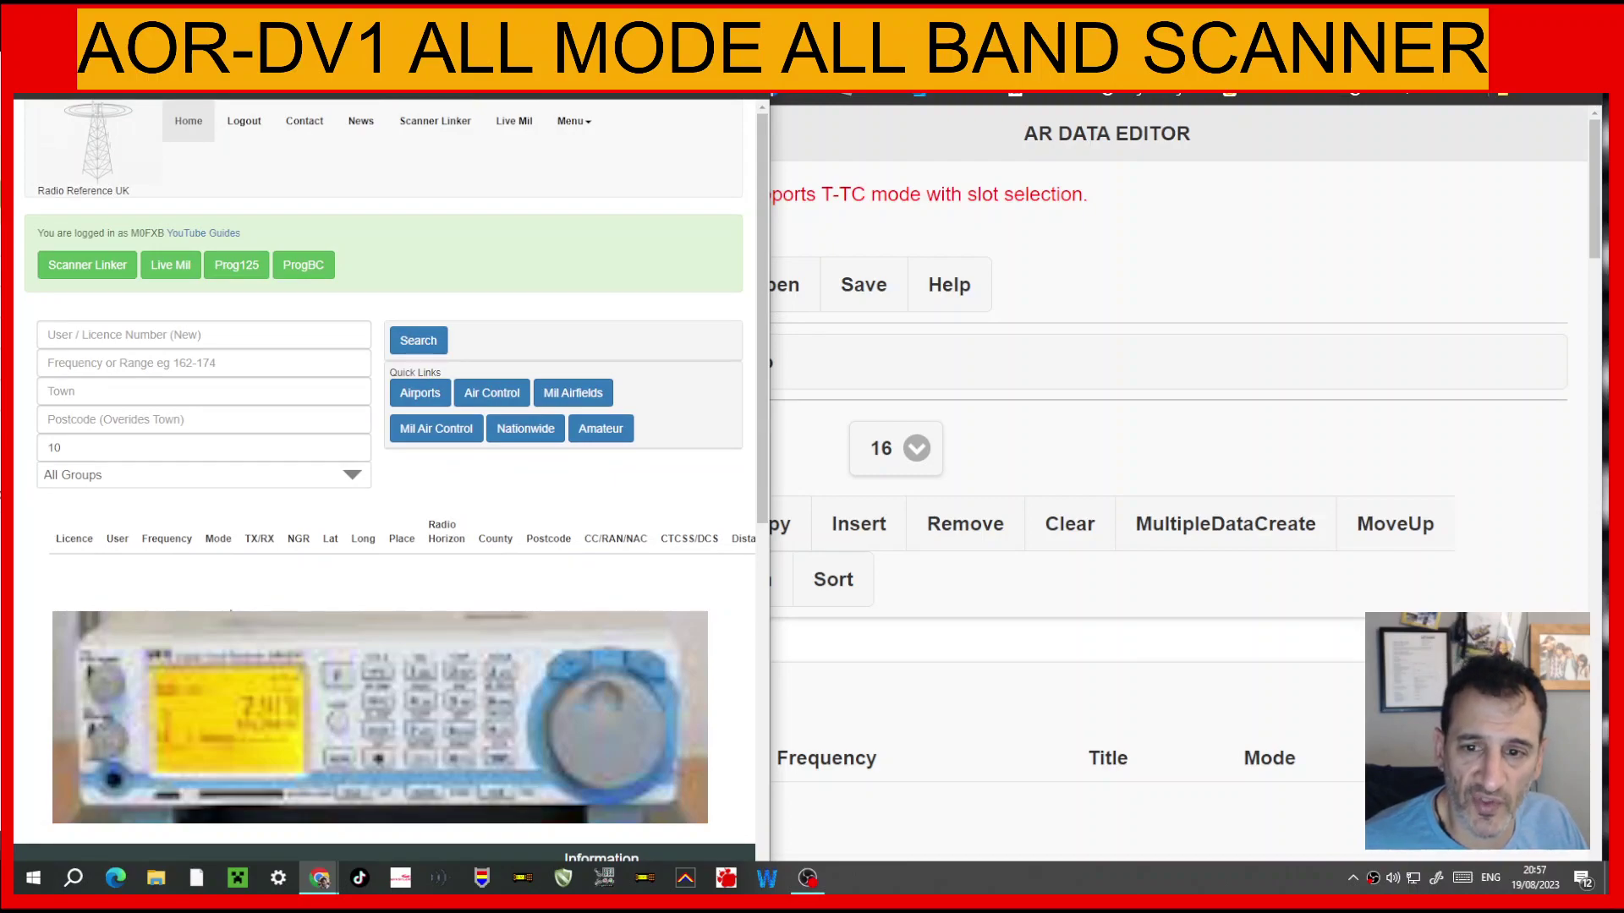
{"action": "left_click", "coordinate": [886, 362]}
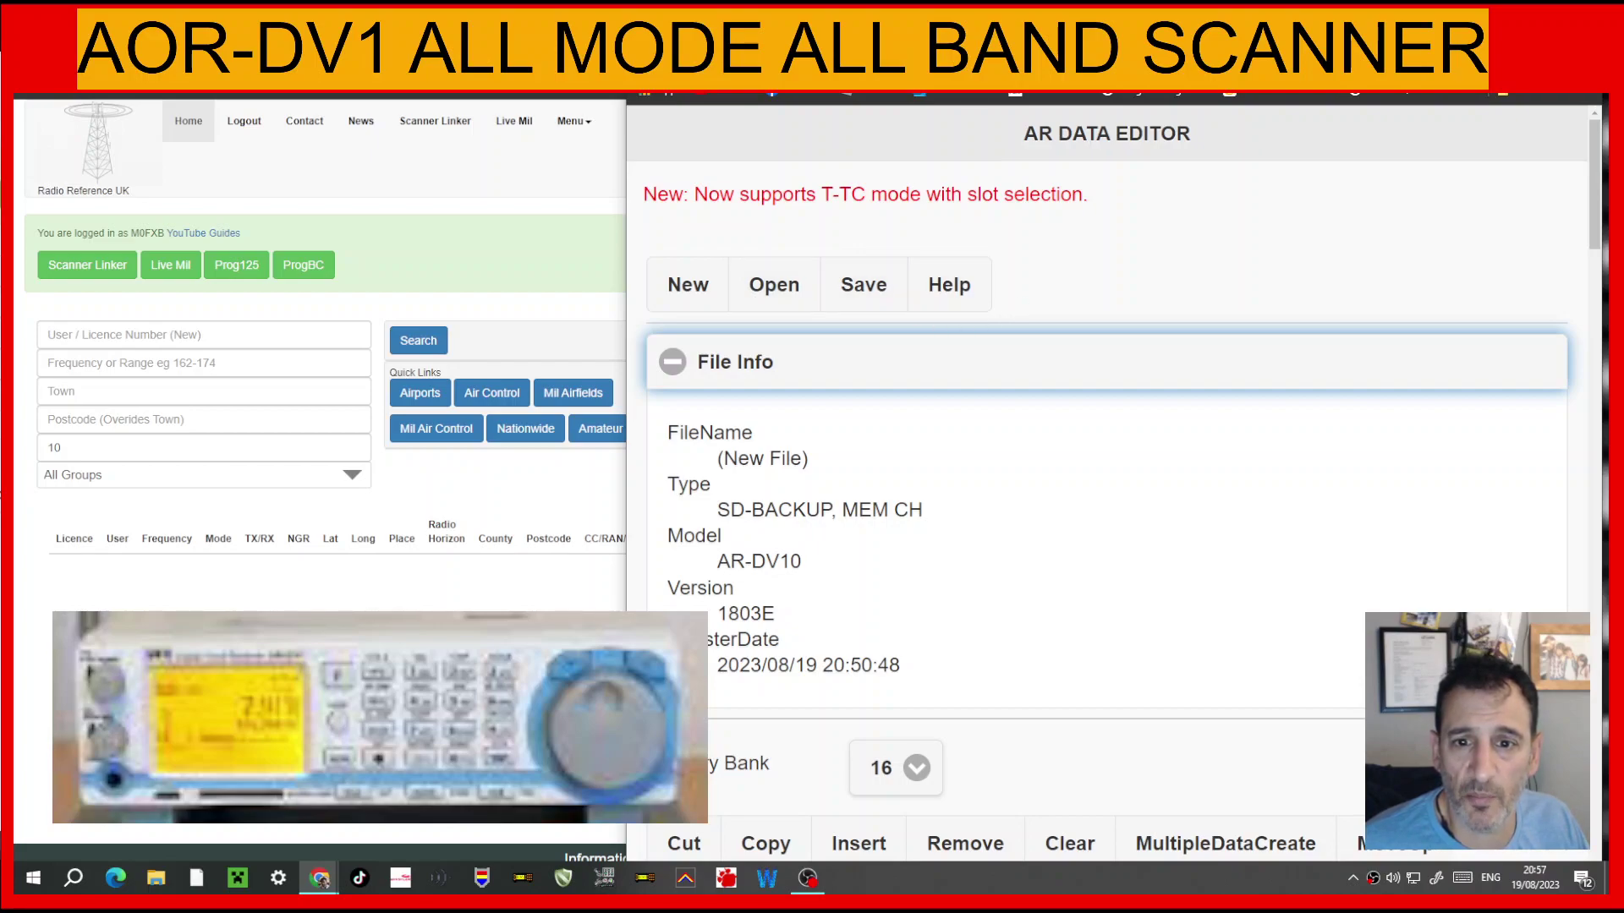
Step: Collapse AR Data Editor's File Info and switch back to the Radio Reference page
{"action": "key", "text": "Return"}
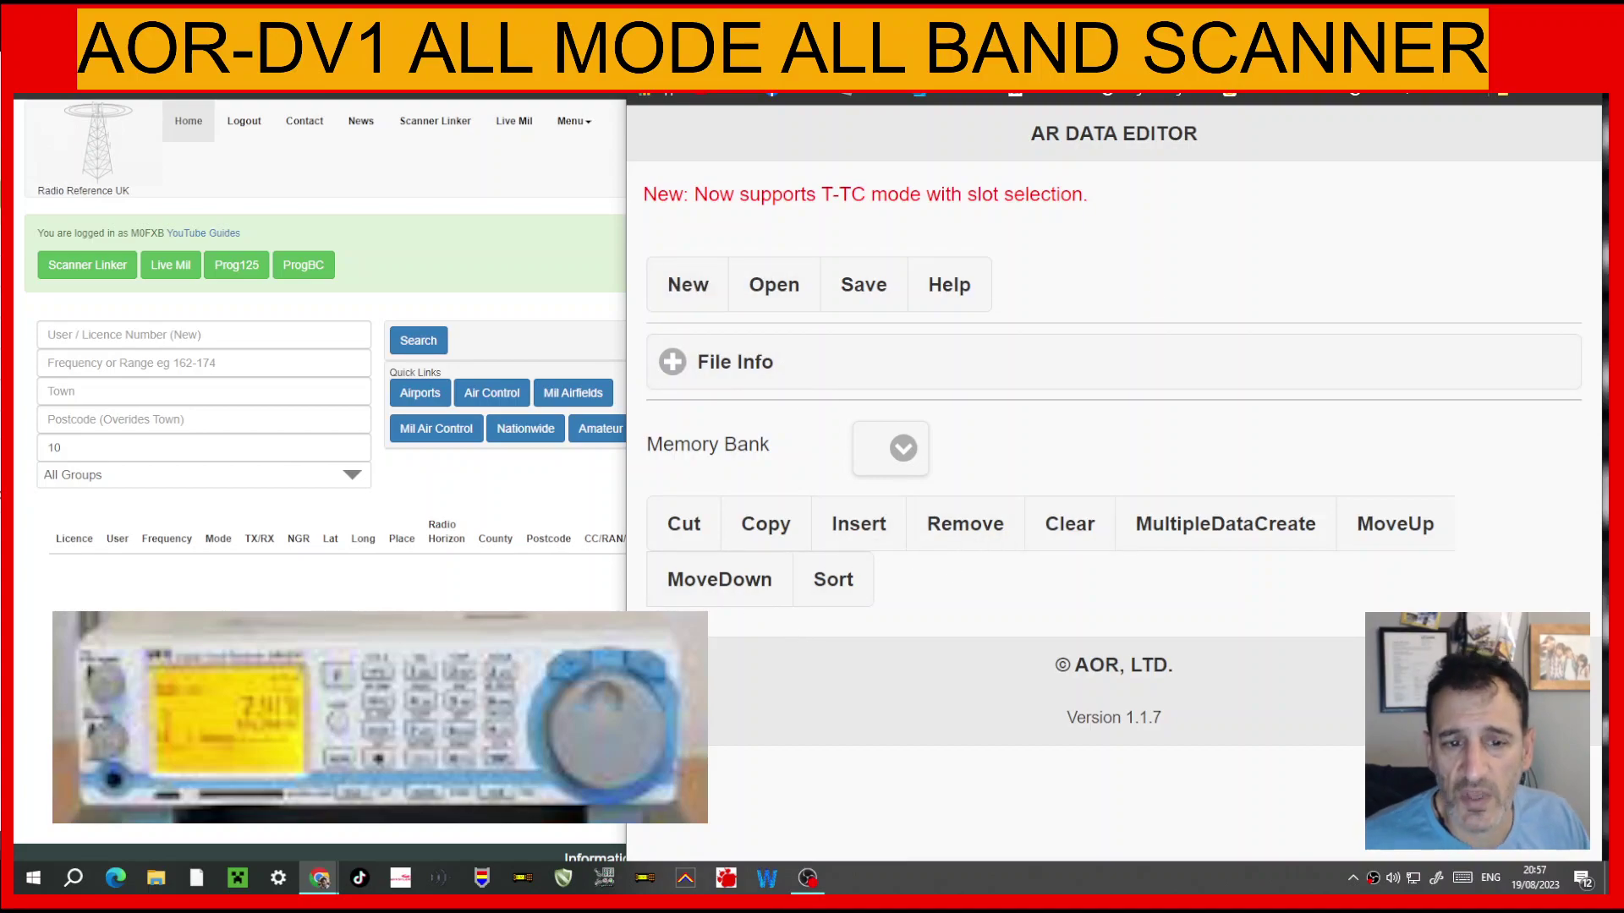
{"action": "left_click", "coordinate": [487, 347]}
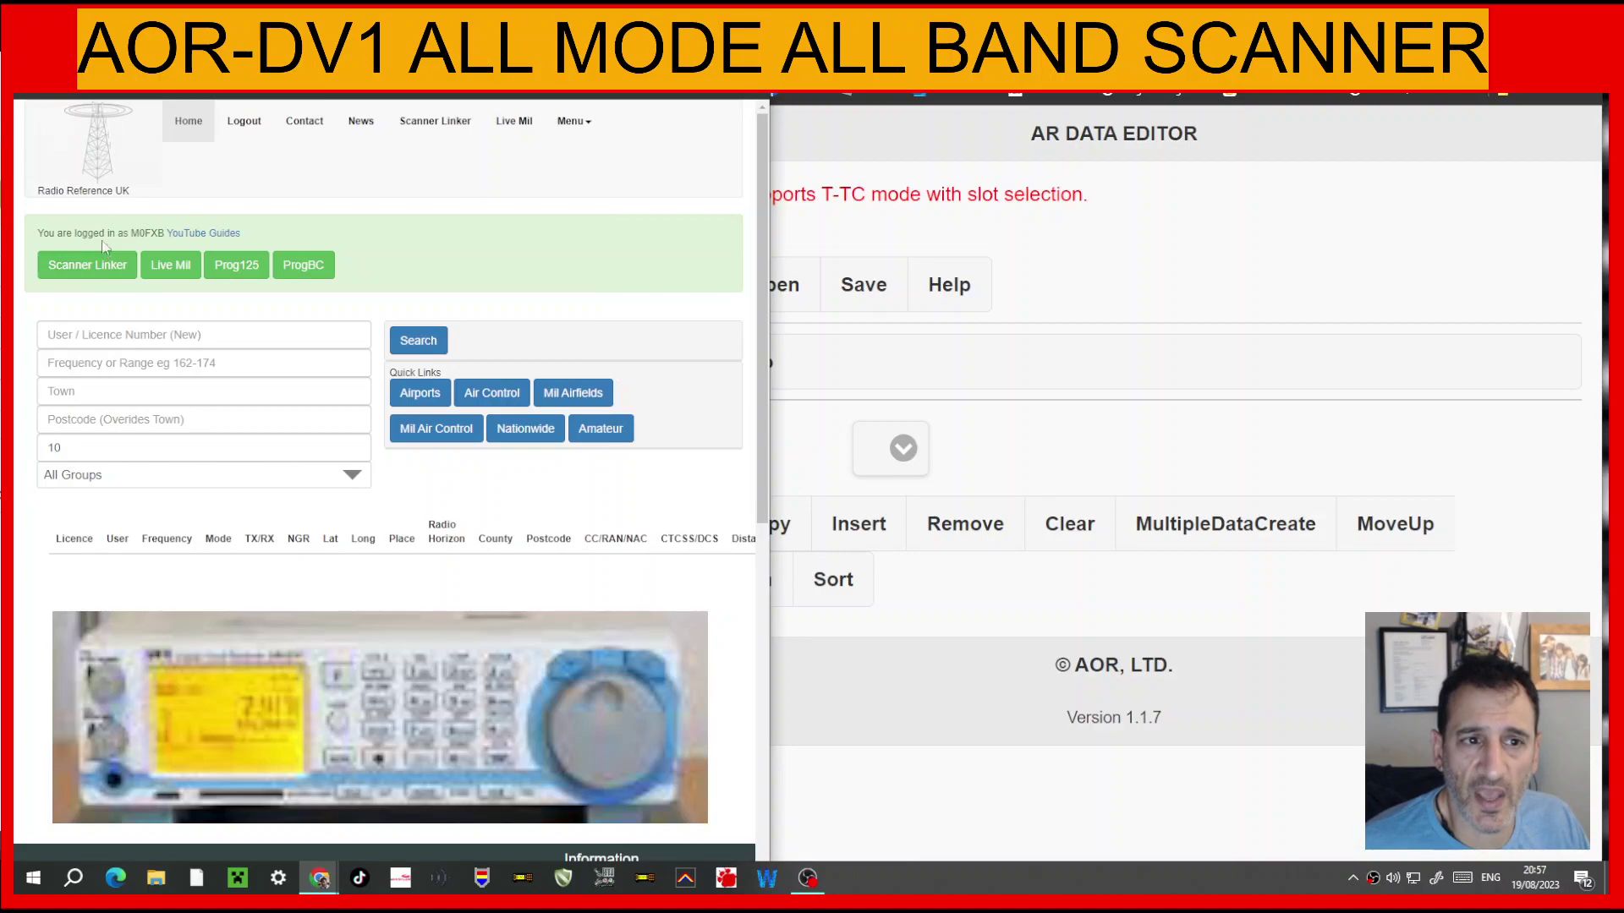
Step: List the UK 2m amateur frequencies and send them to the AOR memory file creator via Scanner Export
{"action": "left_click", "coordinate": [420, 339]}
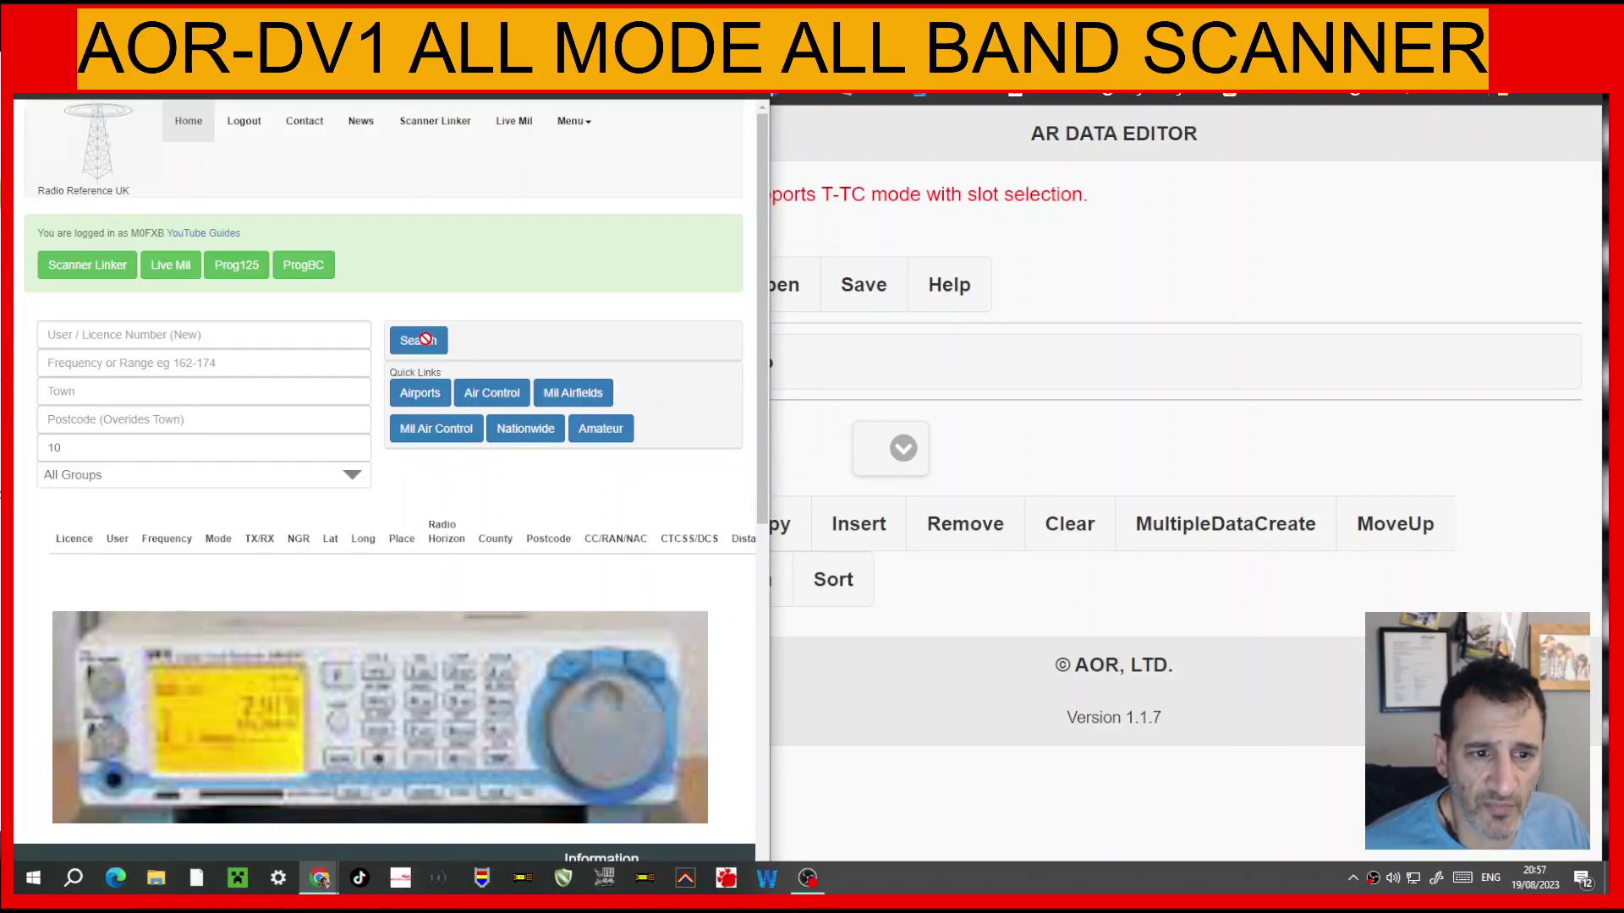
{"action": "left_click", "coordinate": [602, 433]}
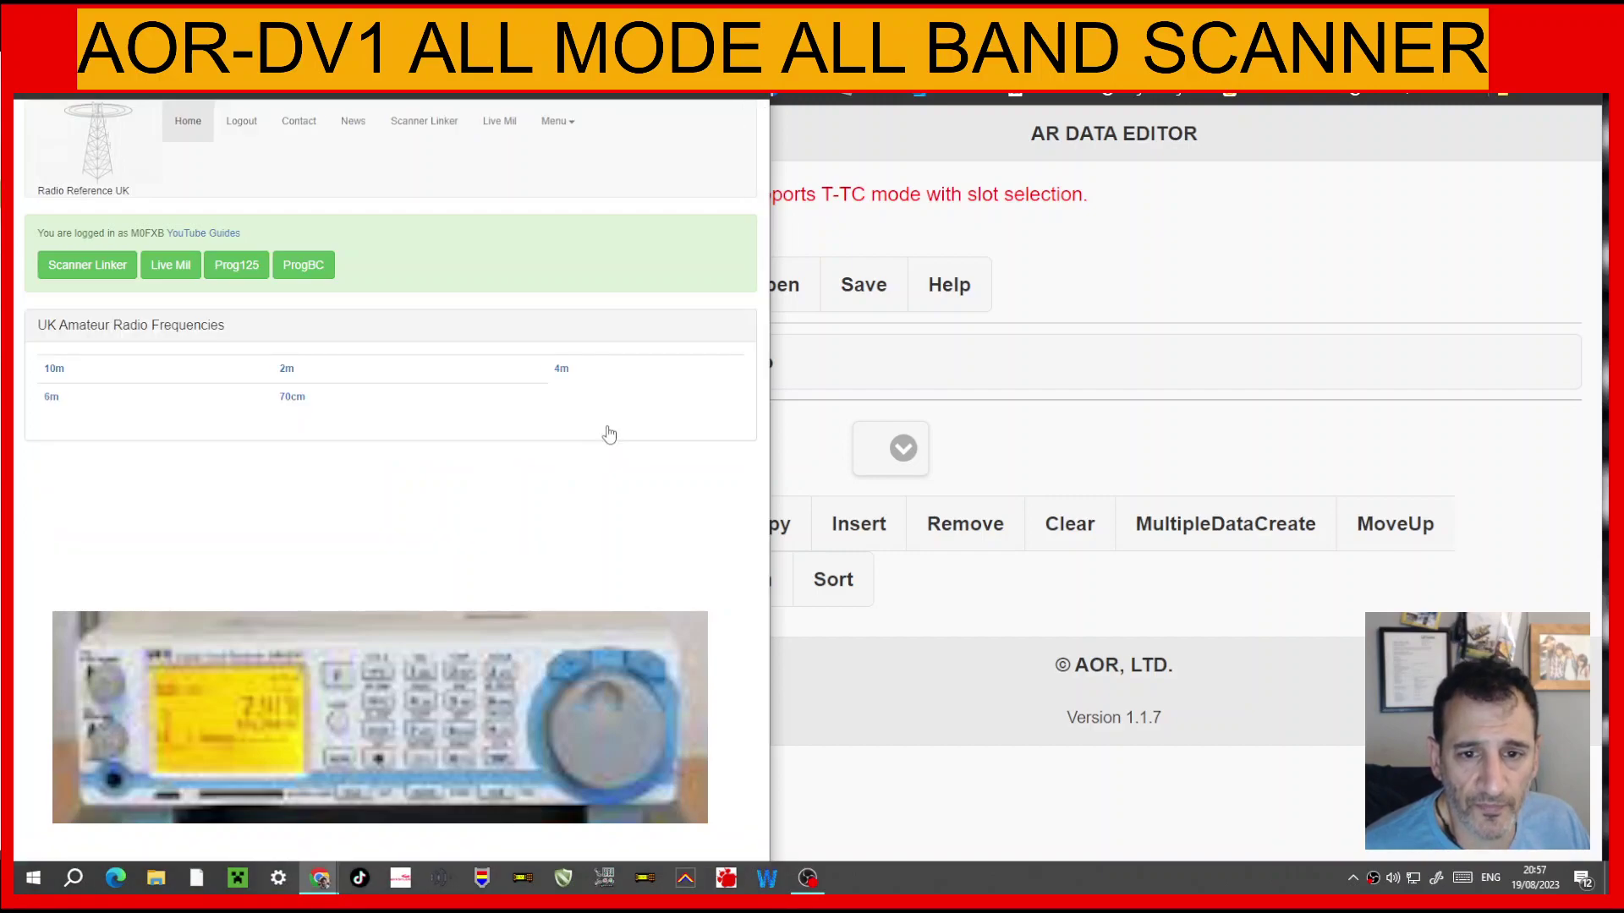
{"action": "left_click", "coordinate": [282, 372]}
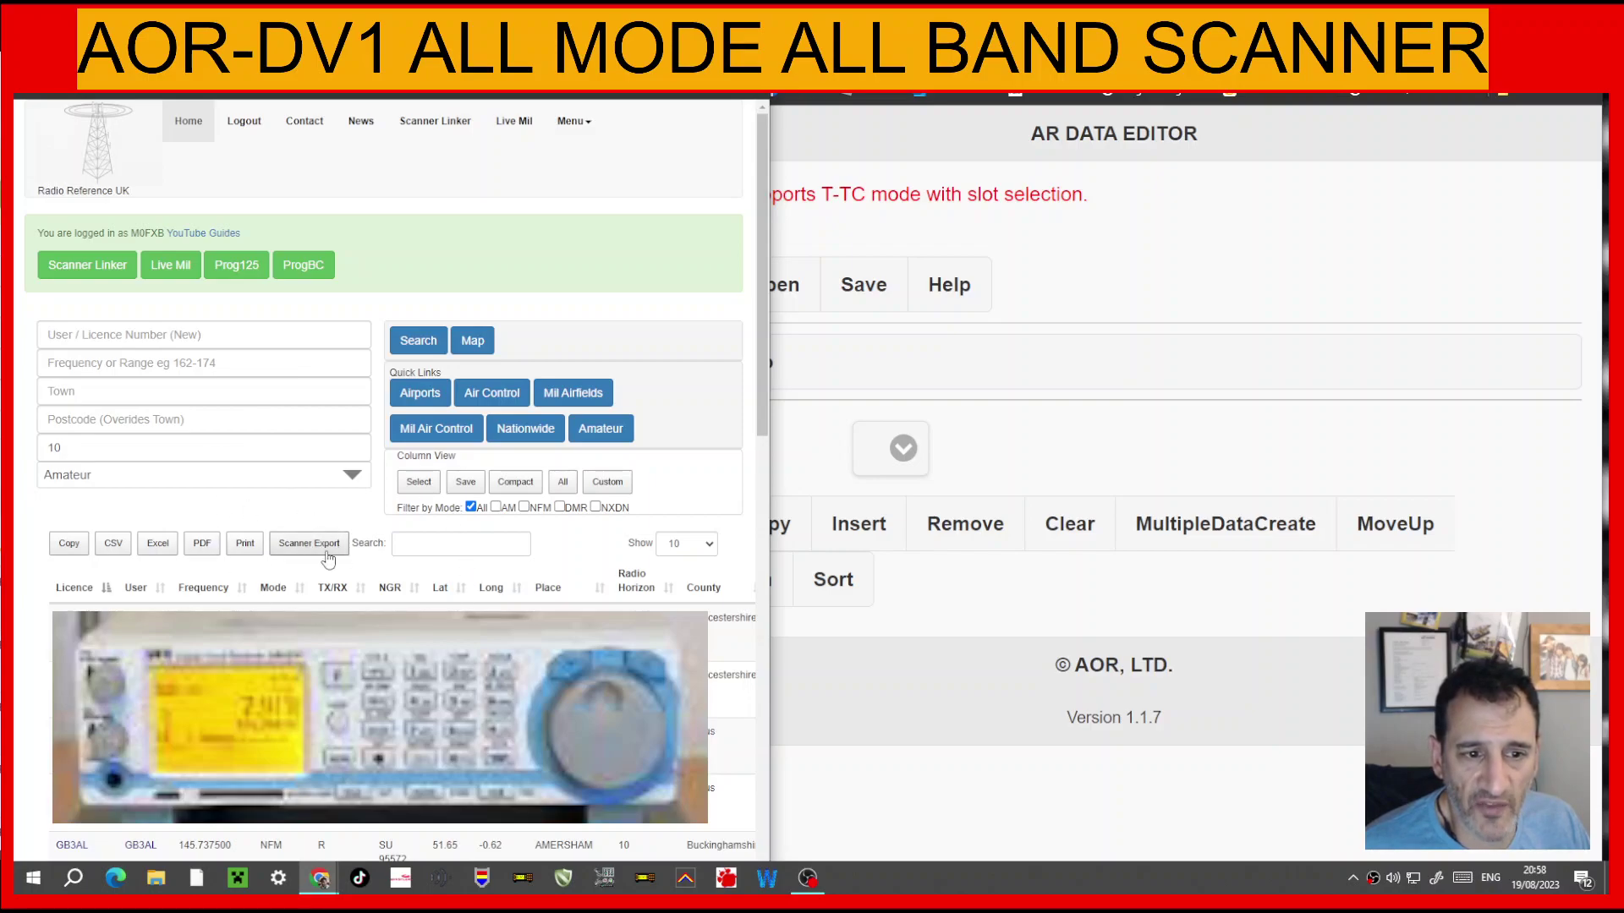
{"action": "left_click", "coordinate": [323, 548]}
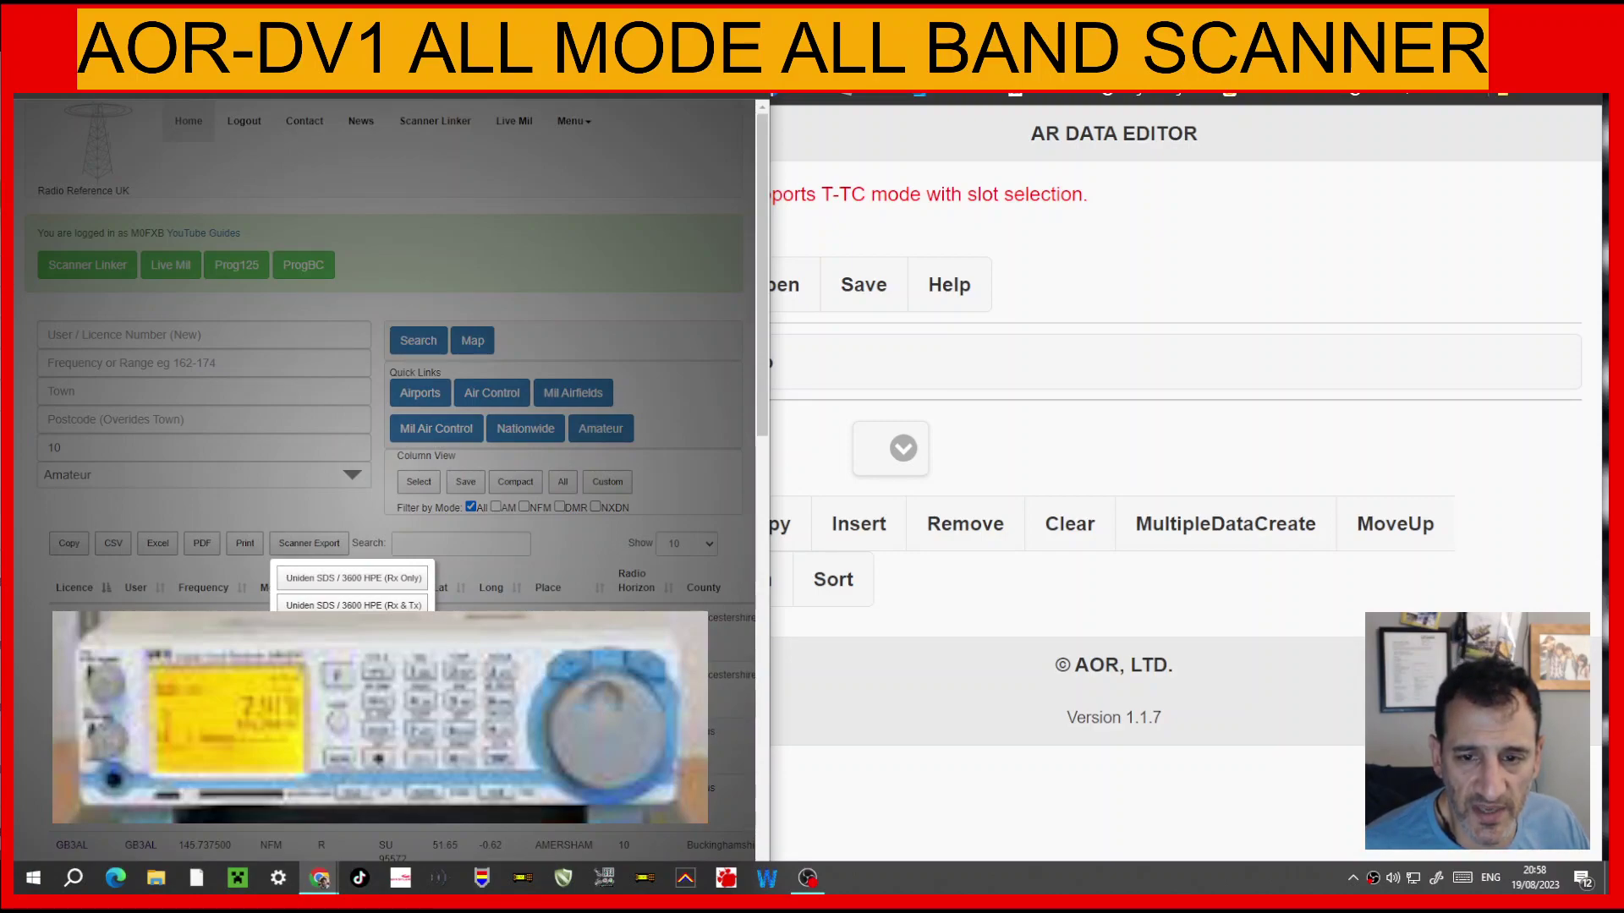
{"action": "left_click", "coordinate": [354, 632]}
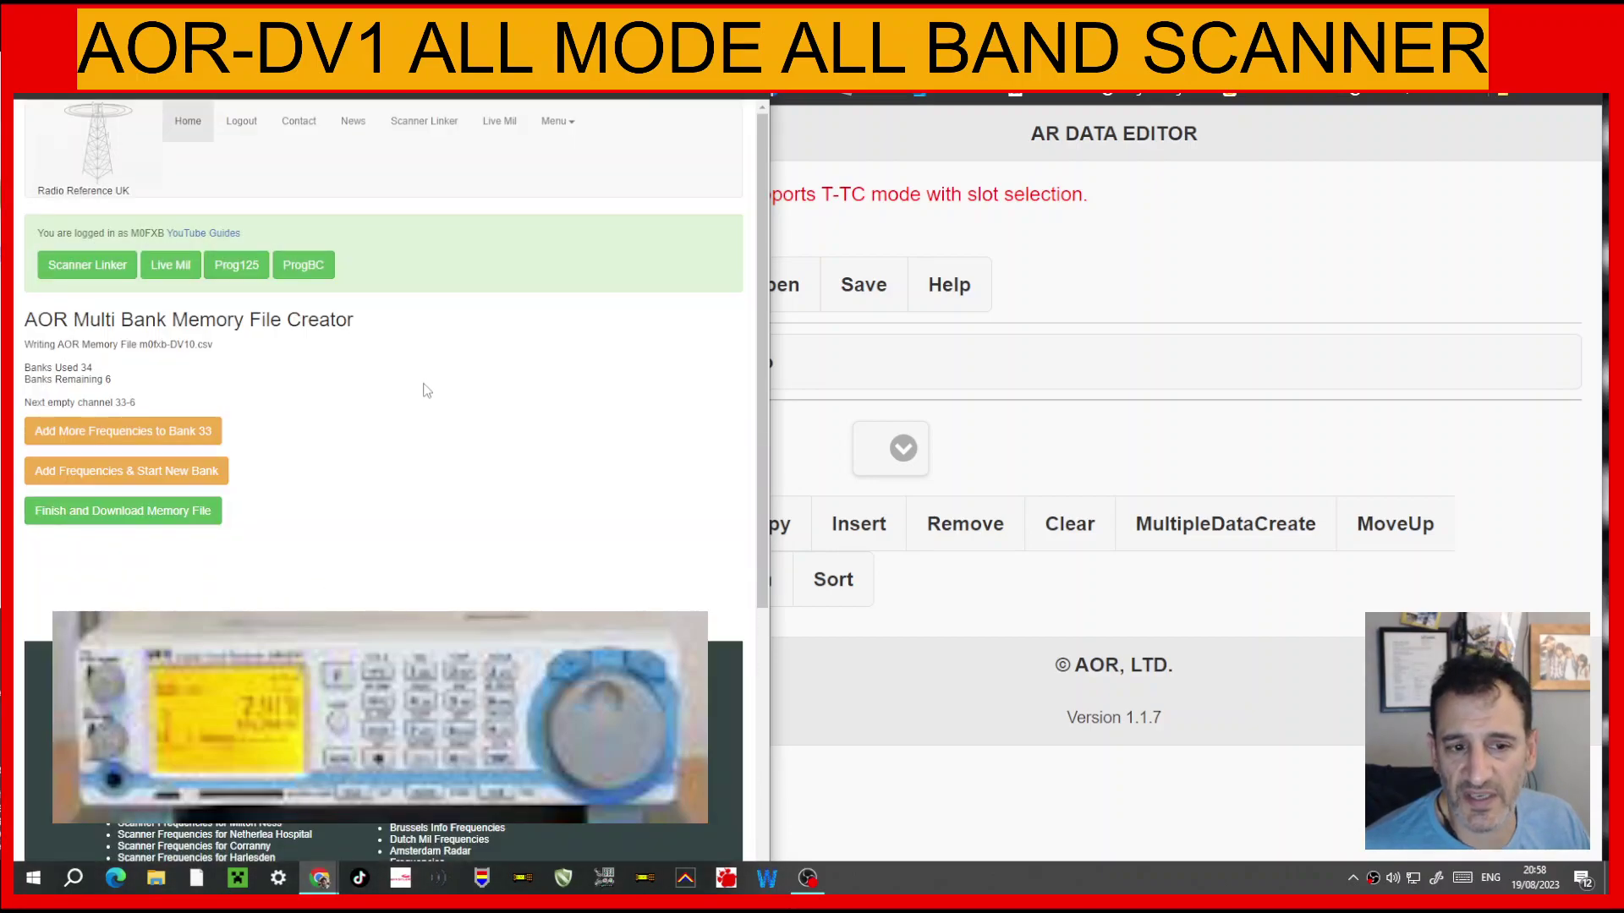
Step: Toggle the editor's File Info, then return to the memory file creator (34 banks used) and start a new bank
{"action": "left_click", "coordinate": [837, 369]}
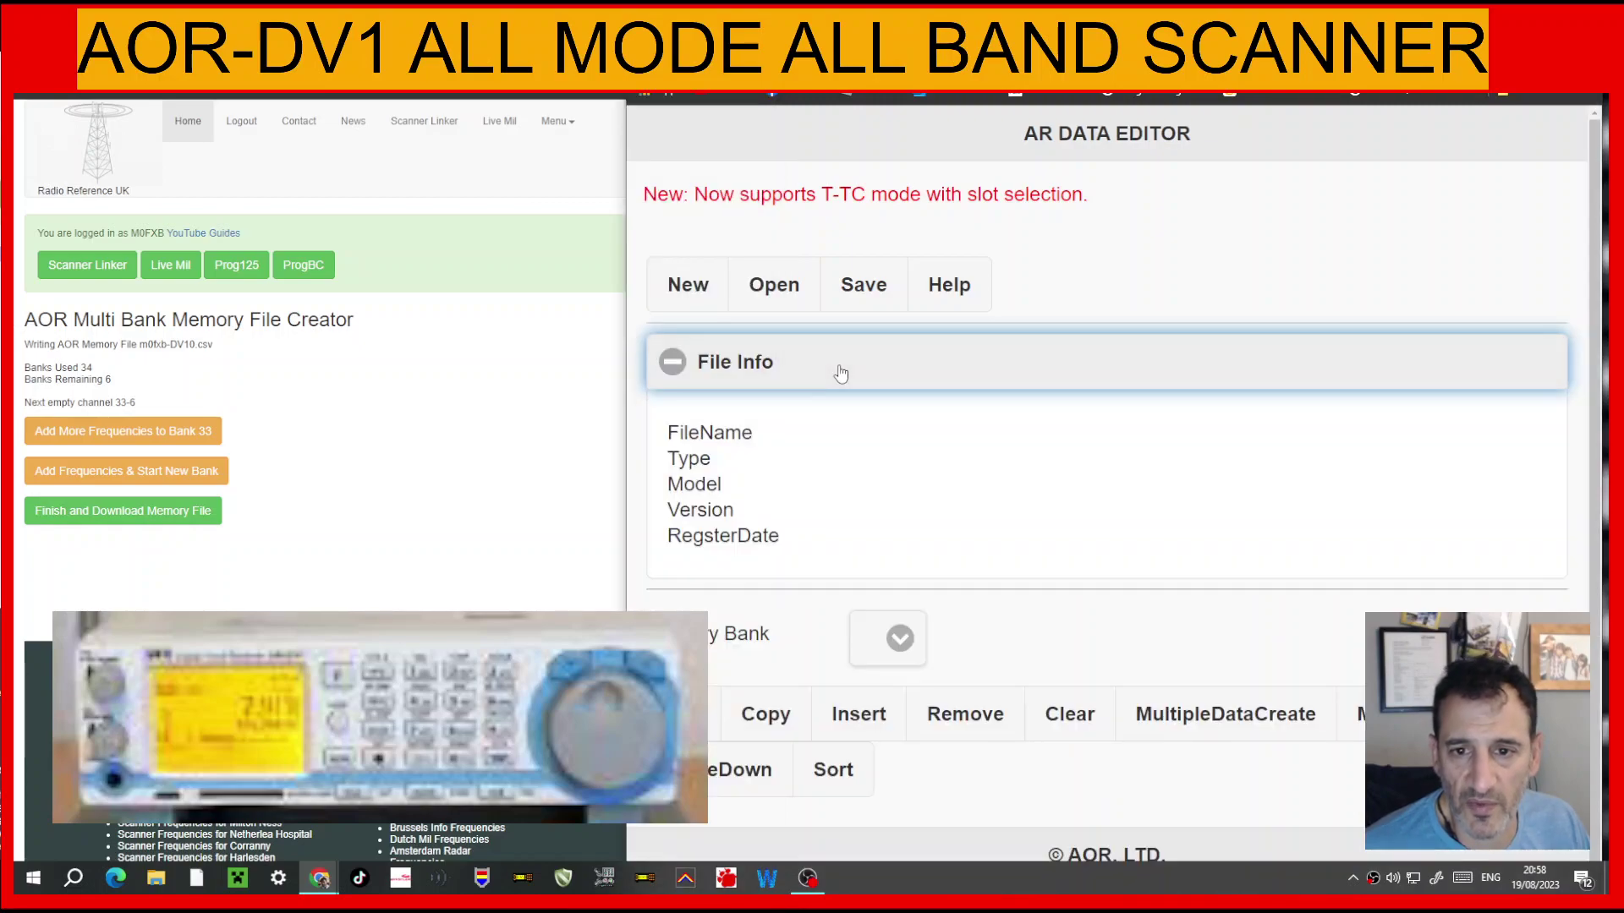
{"action": "left_click", "coordinate": [567, 378]}
{"action": "left_click", "coordinate": [855, 367]}
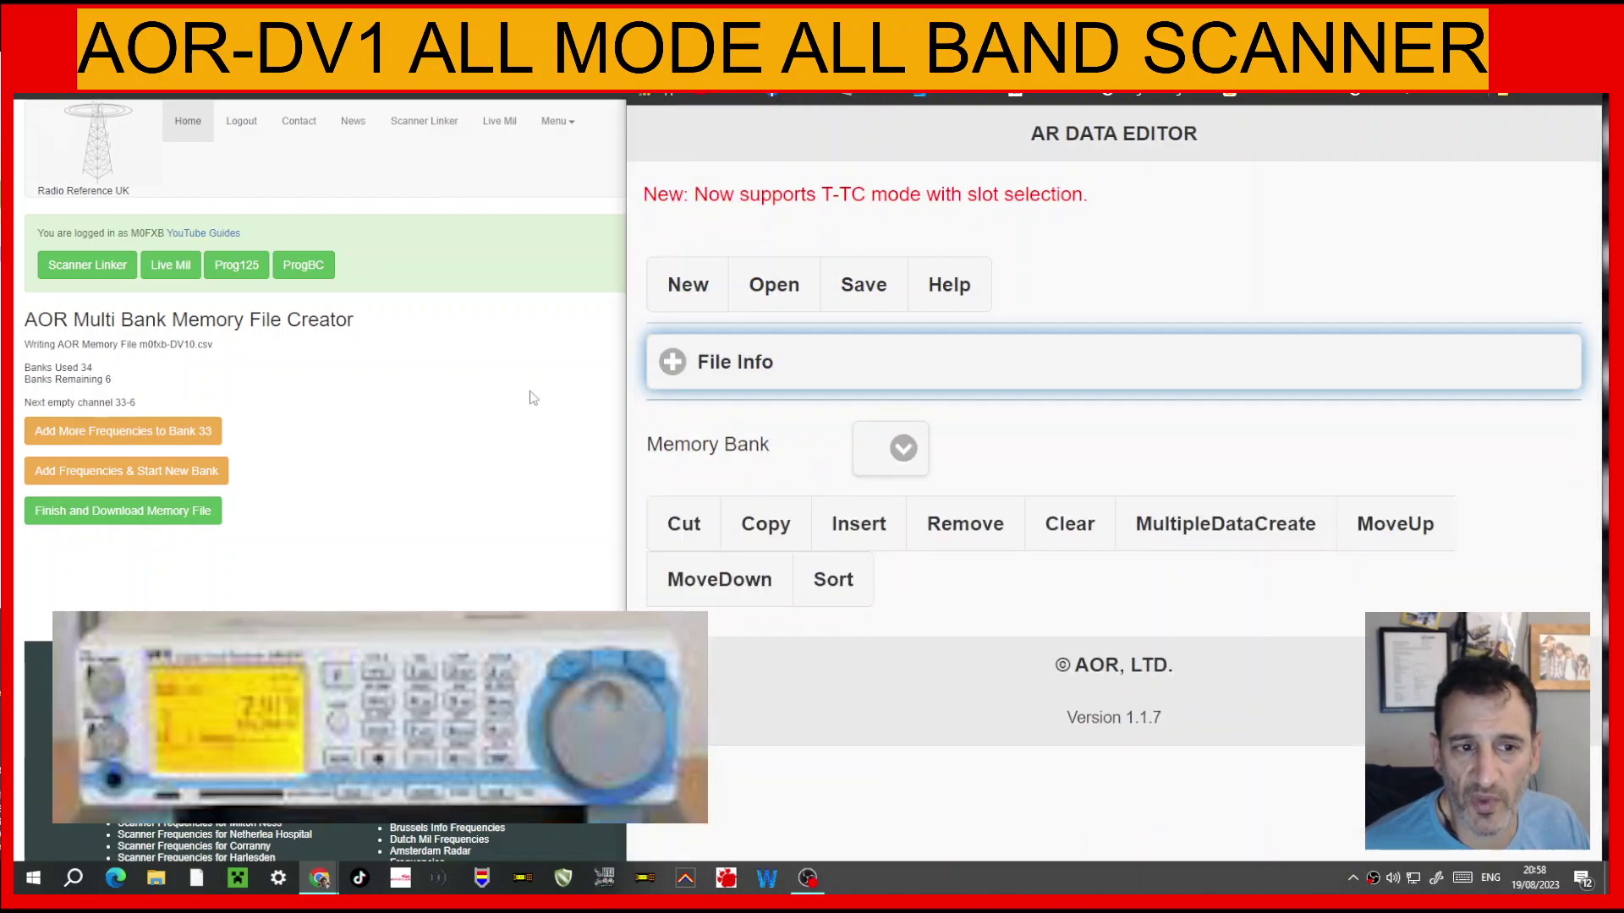
{"action": "left_click", "coordinate": [525, 392]}
{"action": "left_click", "coordinate": [804, 368]}
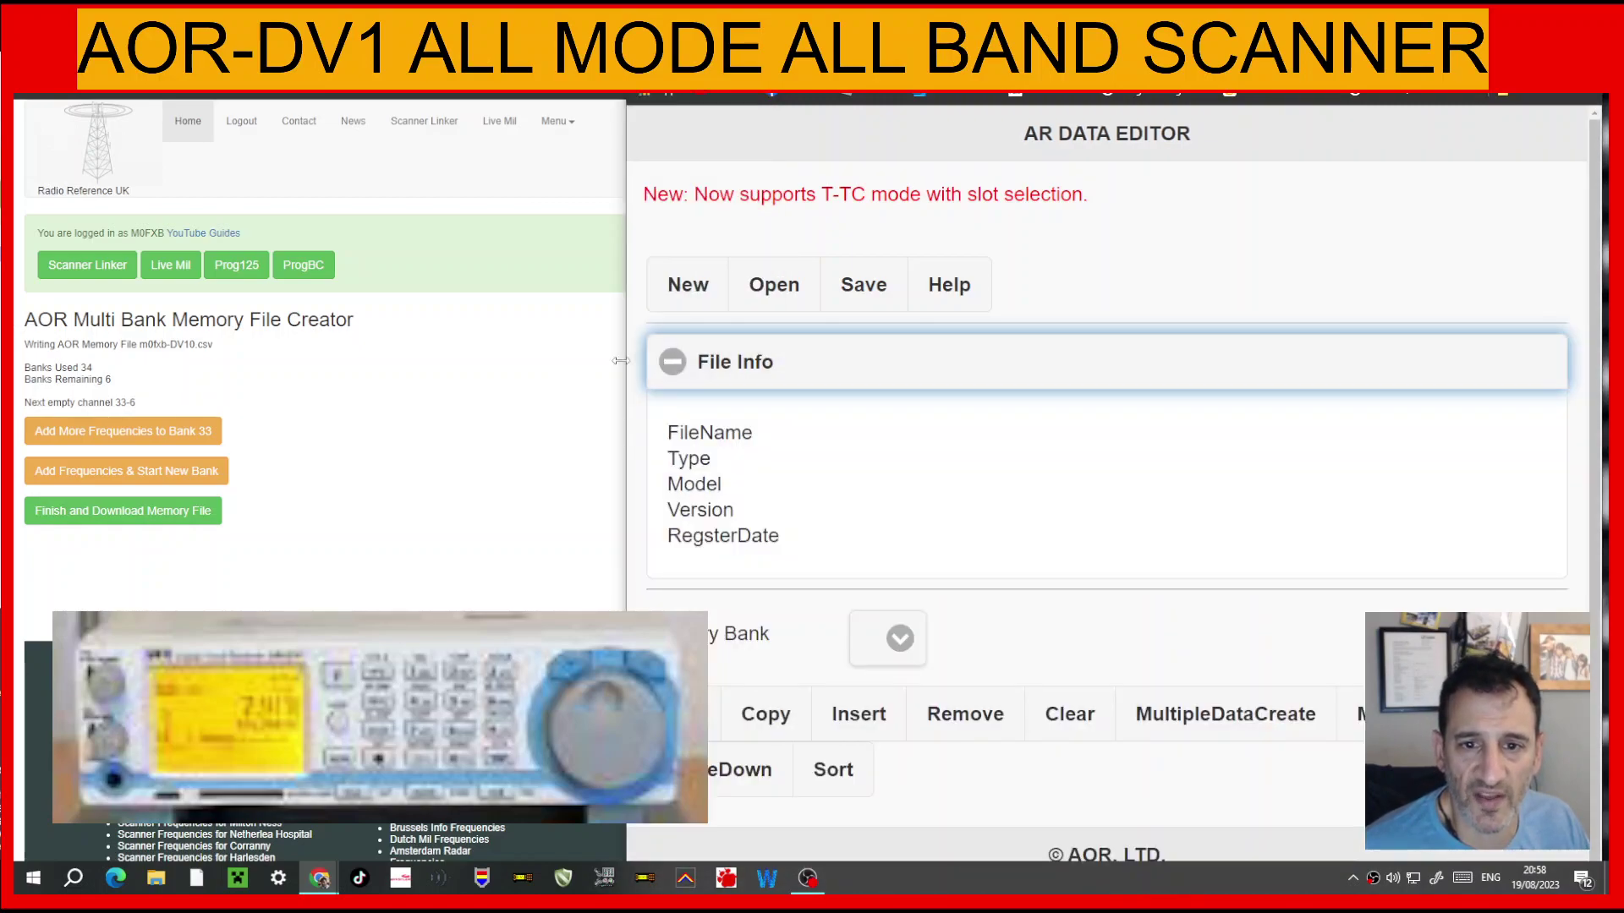
{"action": "left_click", "coordinate": [559, 375]}
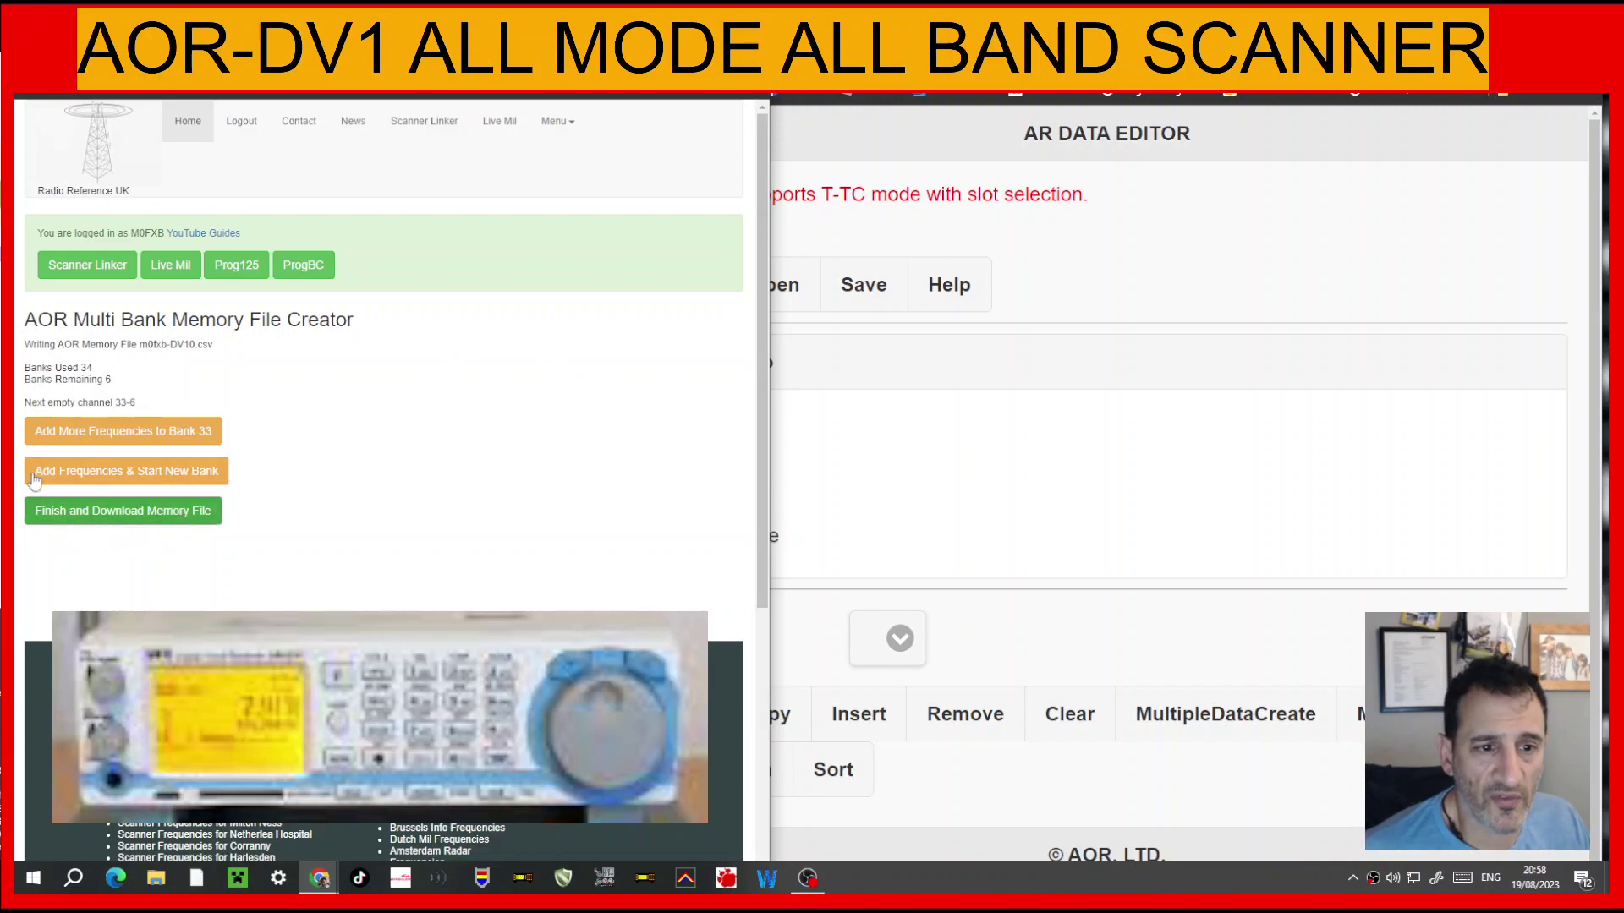
{"action": "left_click", "coordinate": [158, 475]}
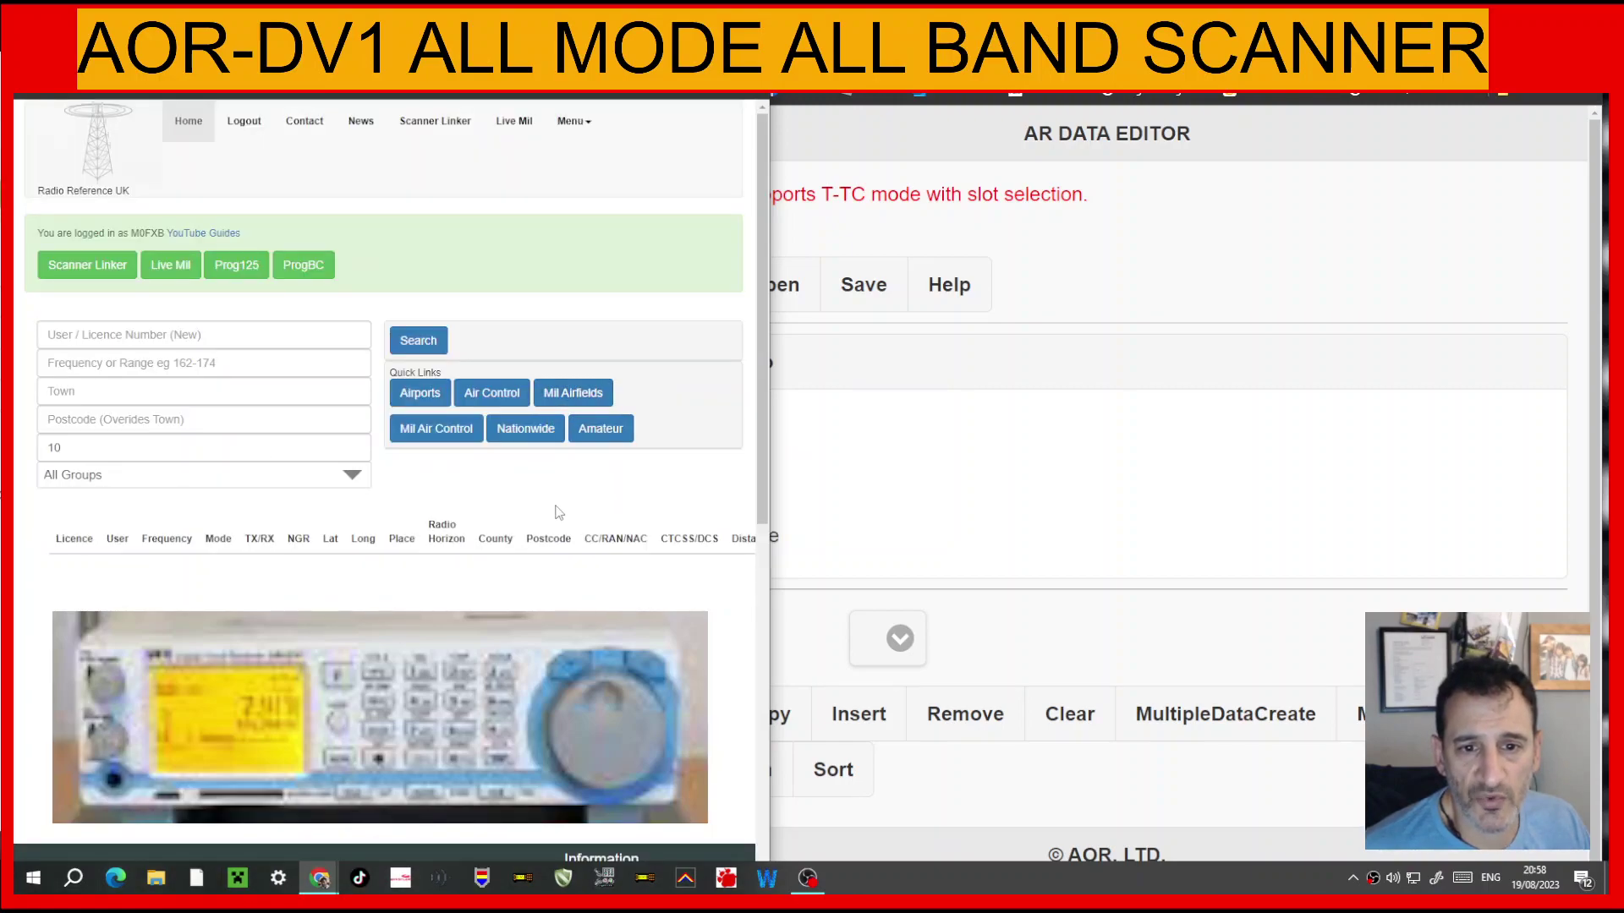
Step: Export the UK airport frequencies to AOR as bank 35 and download the finished 316 KB memory CSV
{"action": "left_click", "coordinate": [419, 398]}
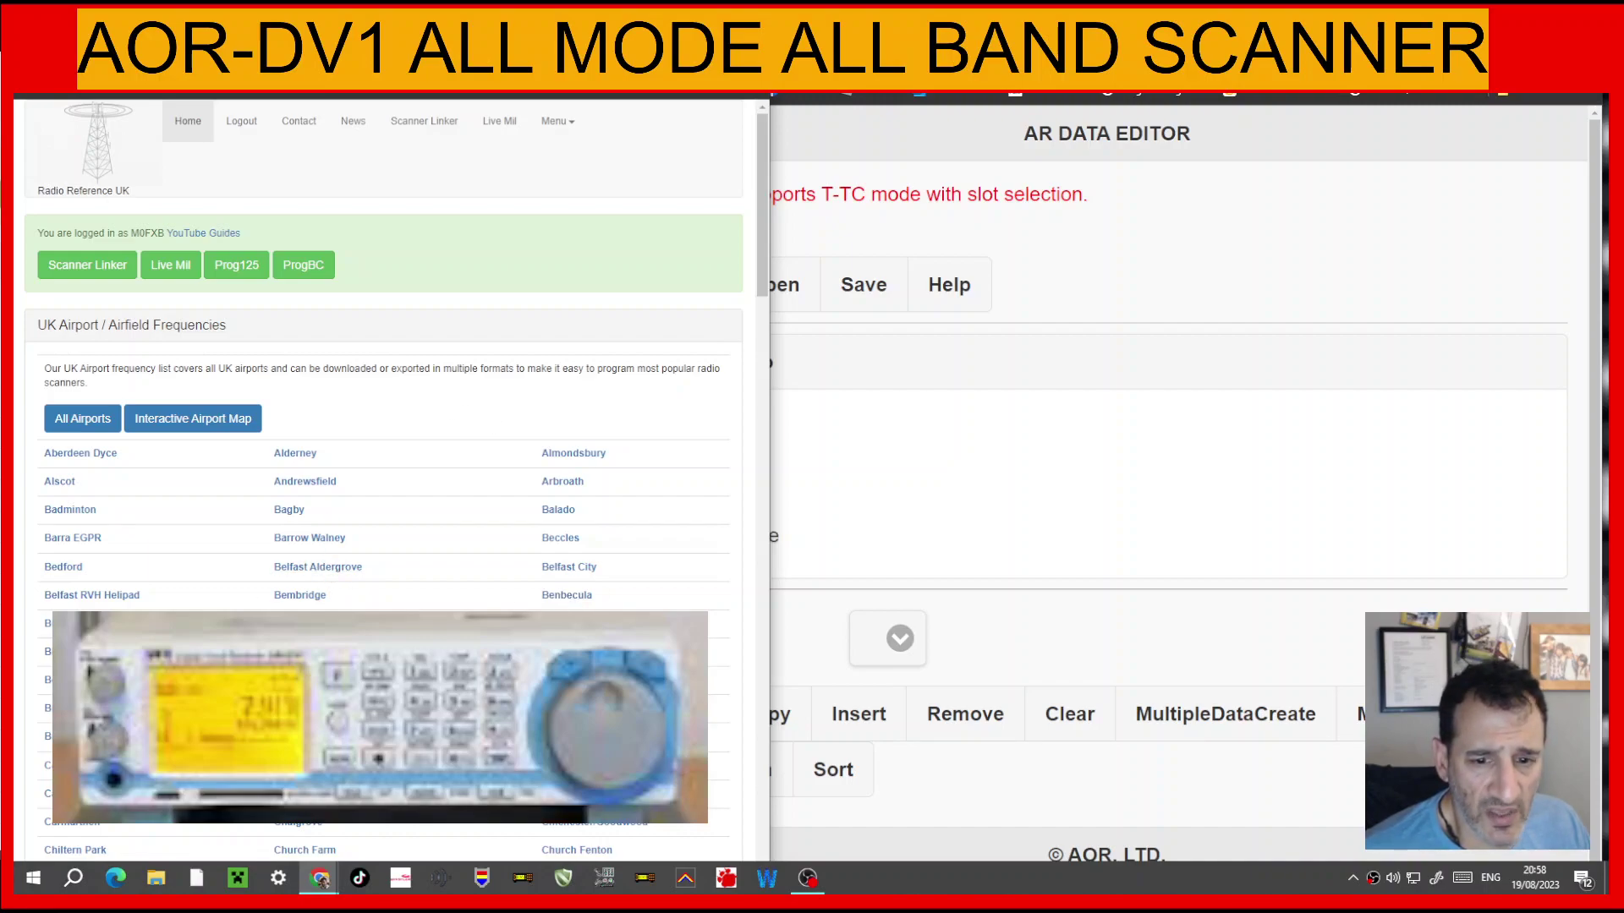
{"action": "key", "text": "alt+Left"}
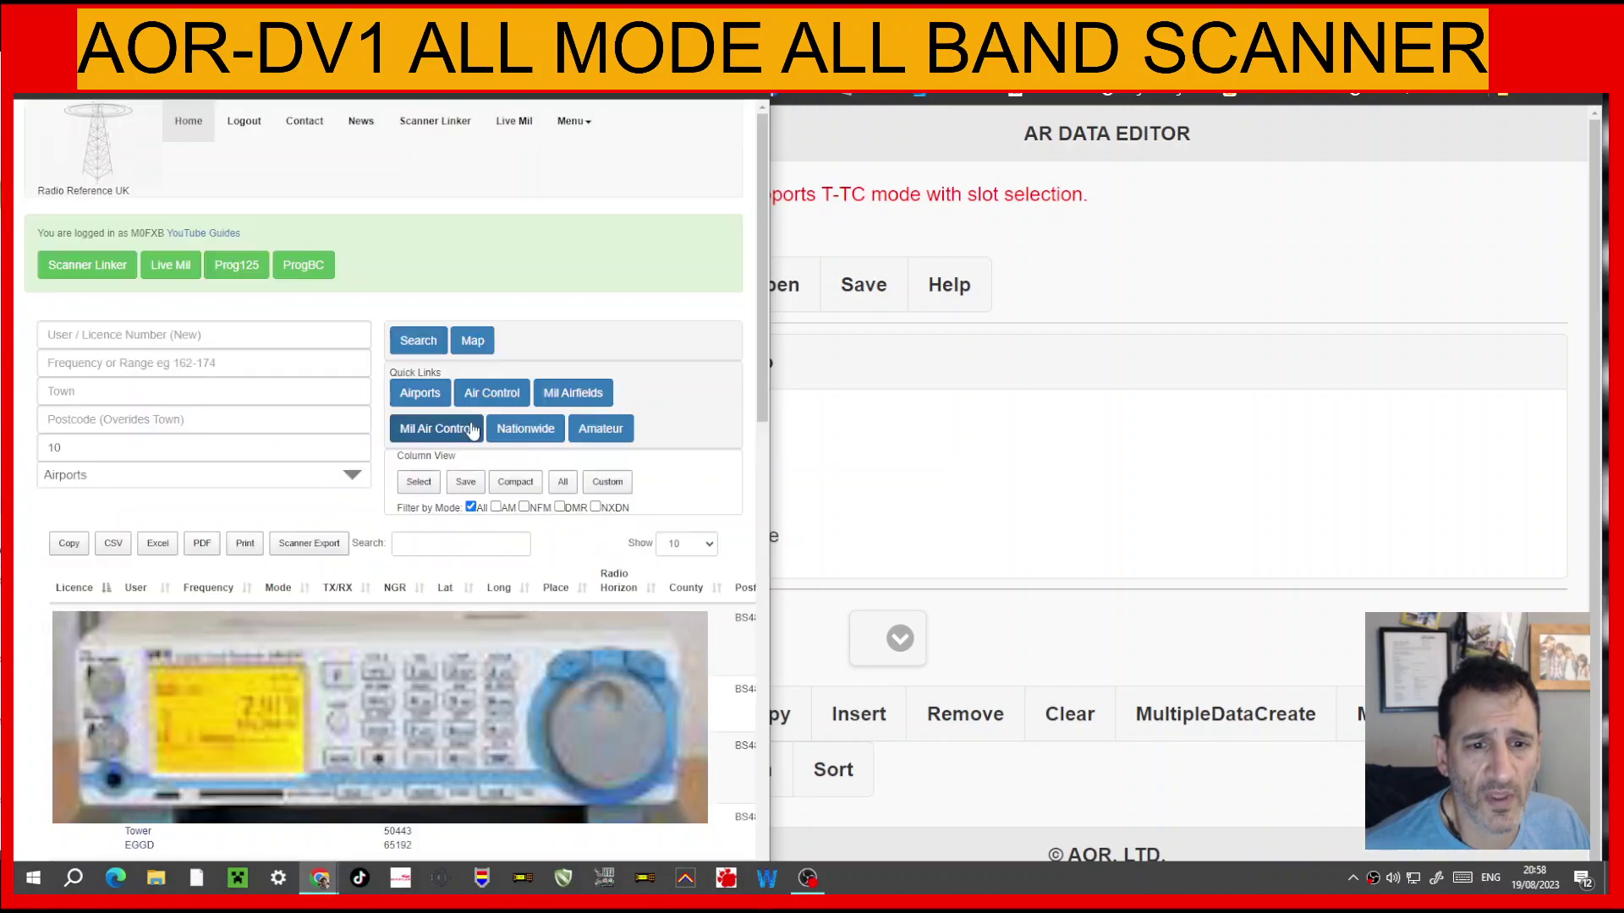
{"action": "left_click", "coordinate": [309, 546]}
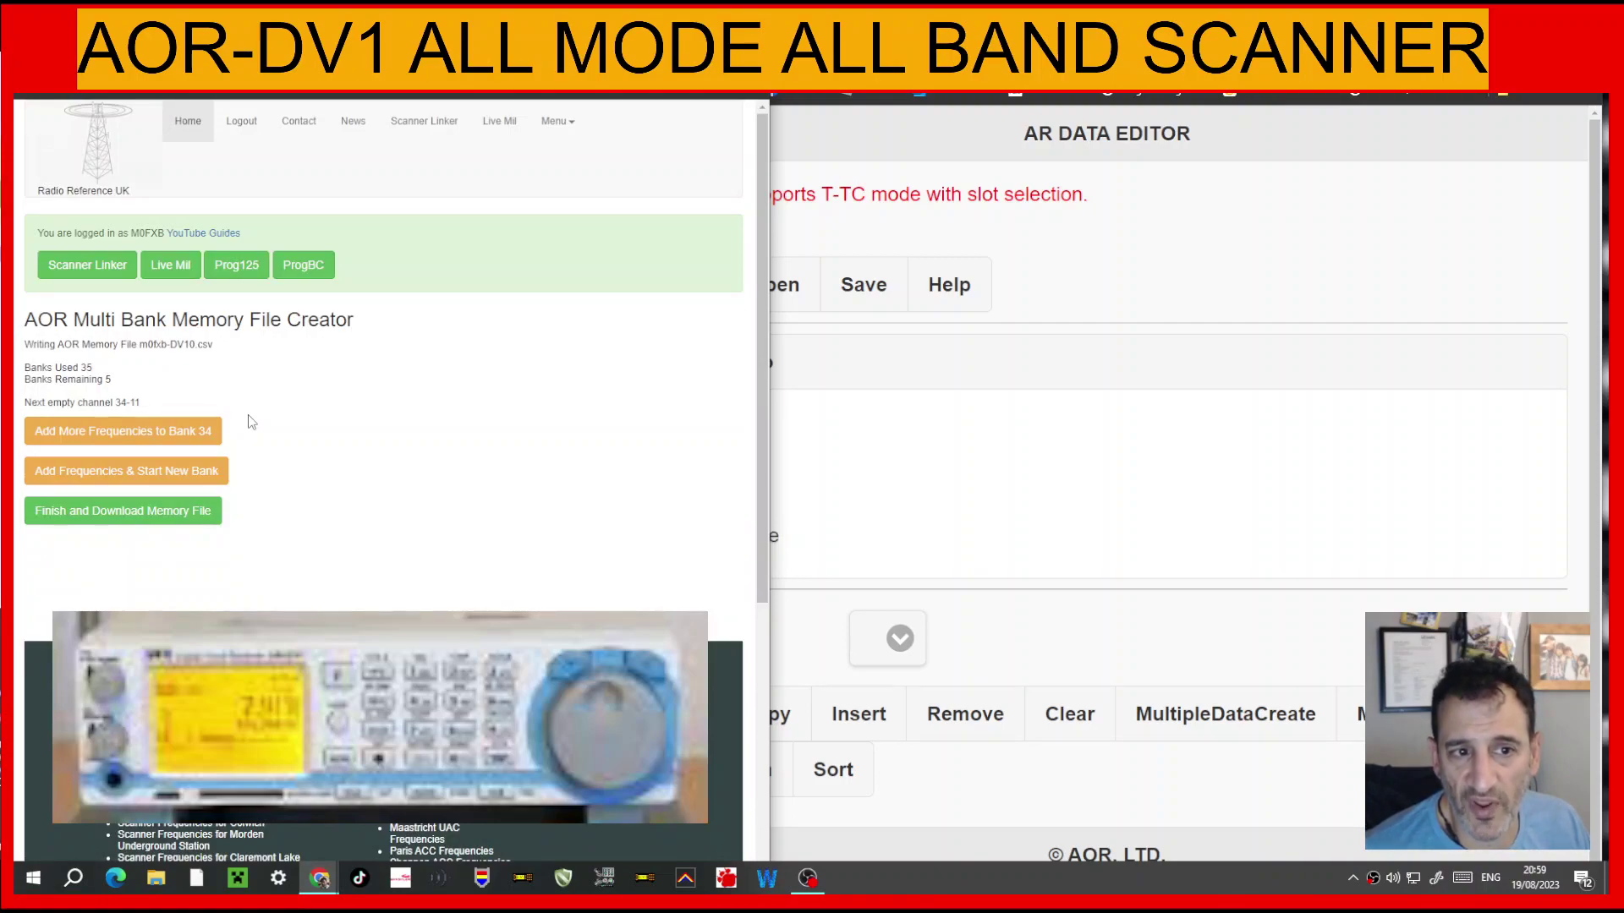
{"action": "left_click", "coordinate": [125, 513]}
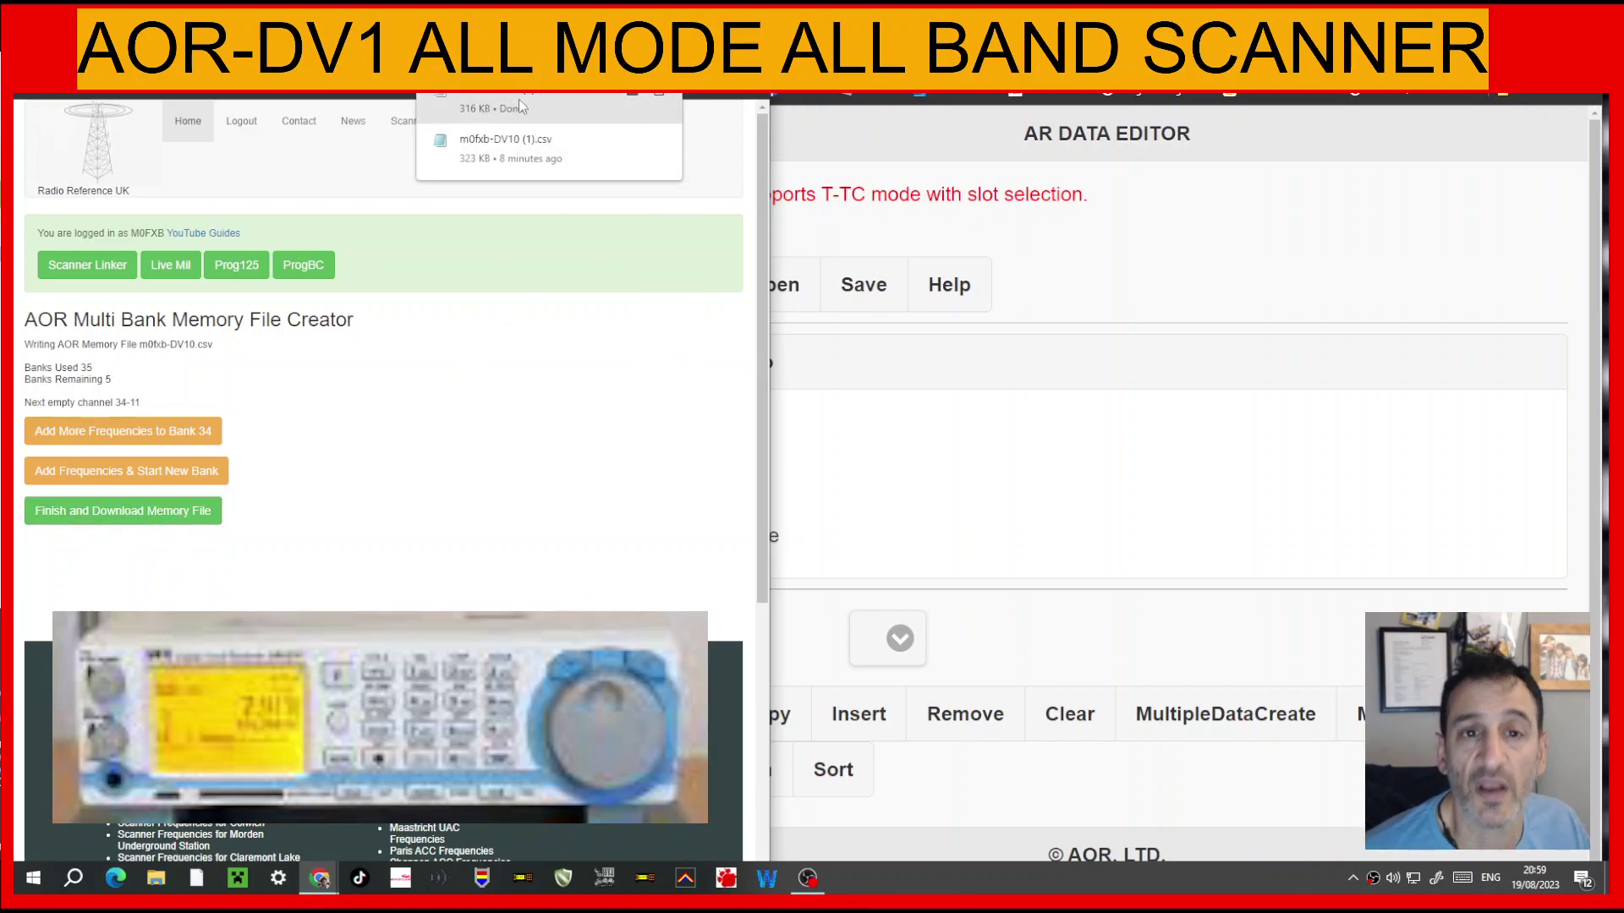
{"action": "left_click", "coordinate": [1089, 230]}
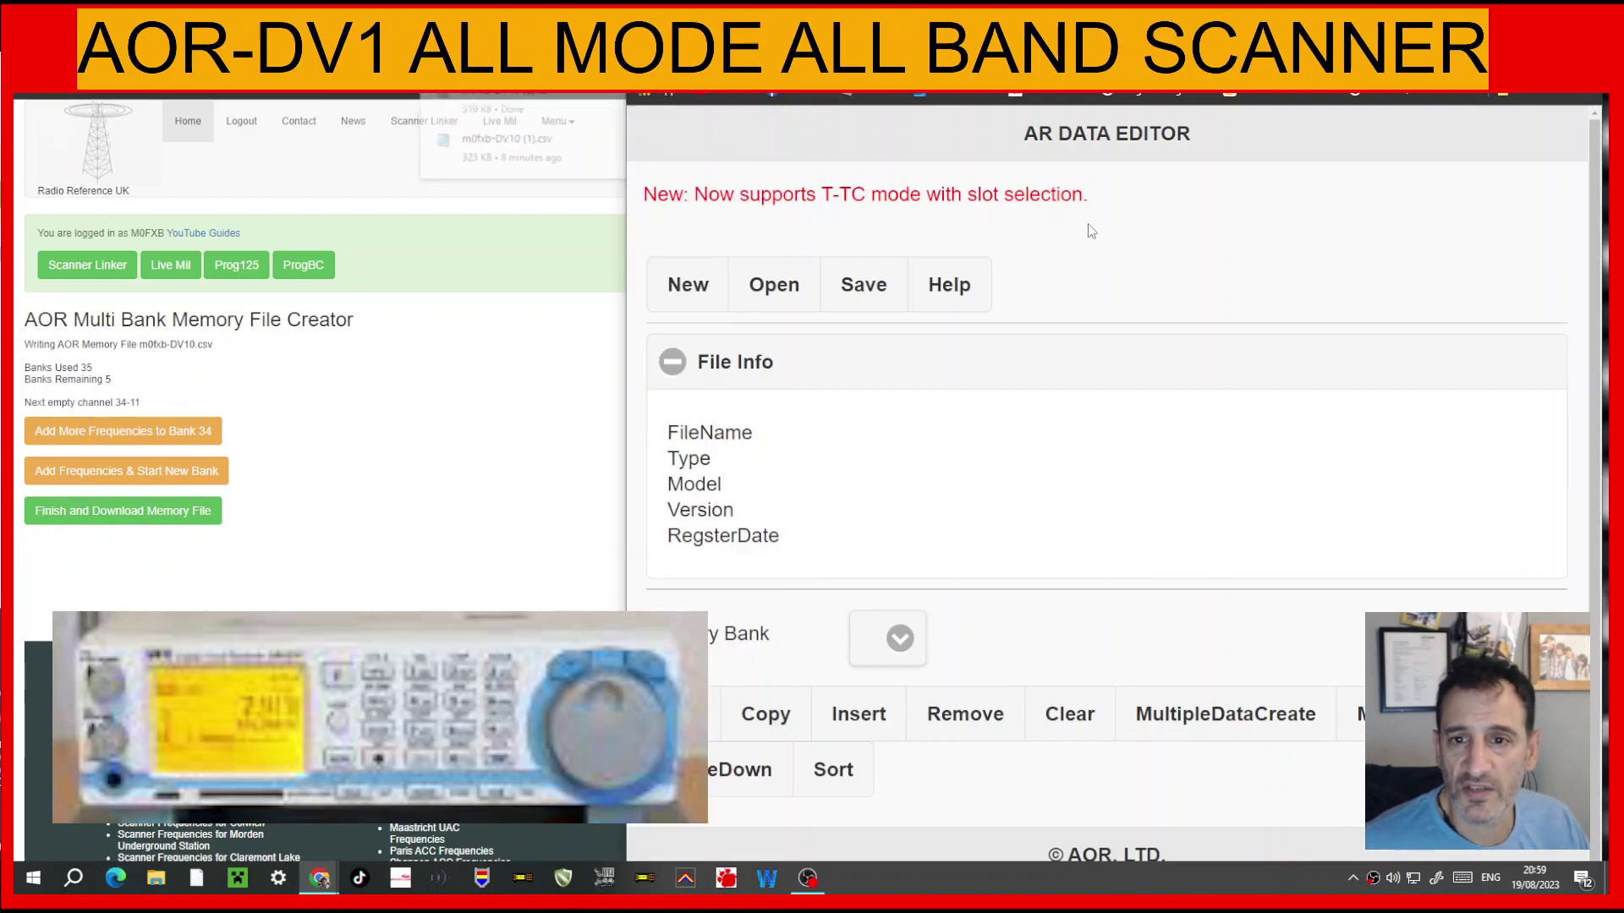
Step: Open the newest download, m0fxb-DV10 (2).csv, in AR Data Editor
{"action": "left_click", "coordinate": [773, 292]}
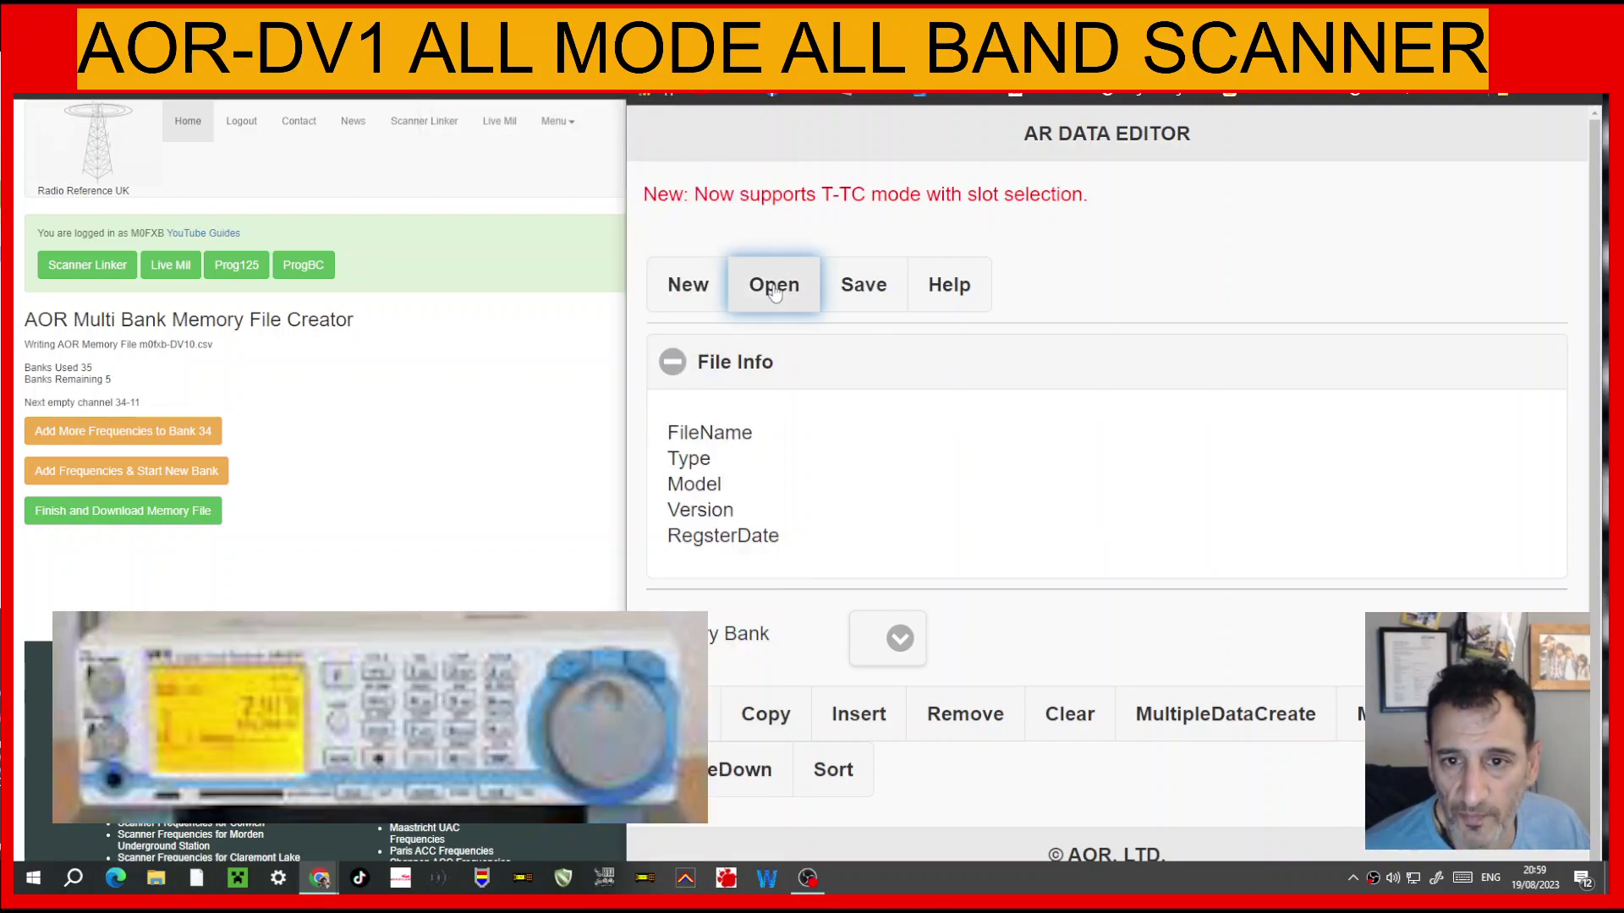
{"action": "left_click", "coordinate": [463, 154]}
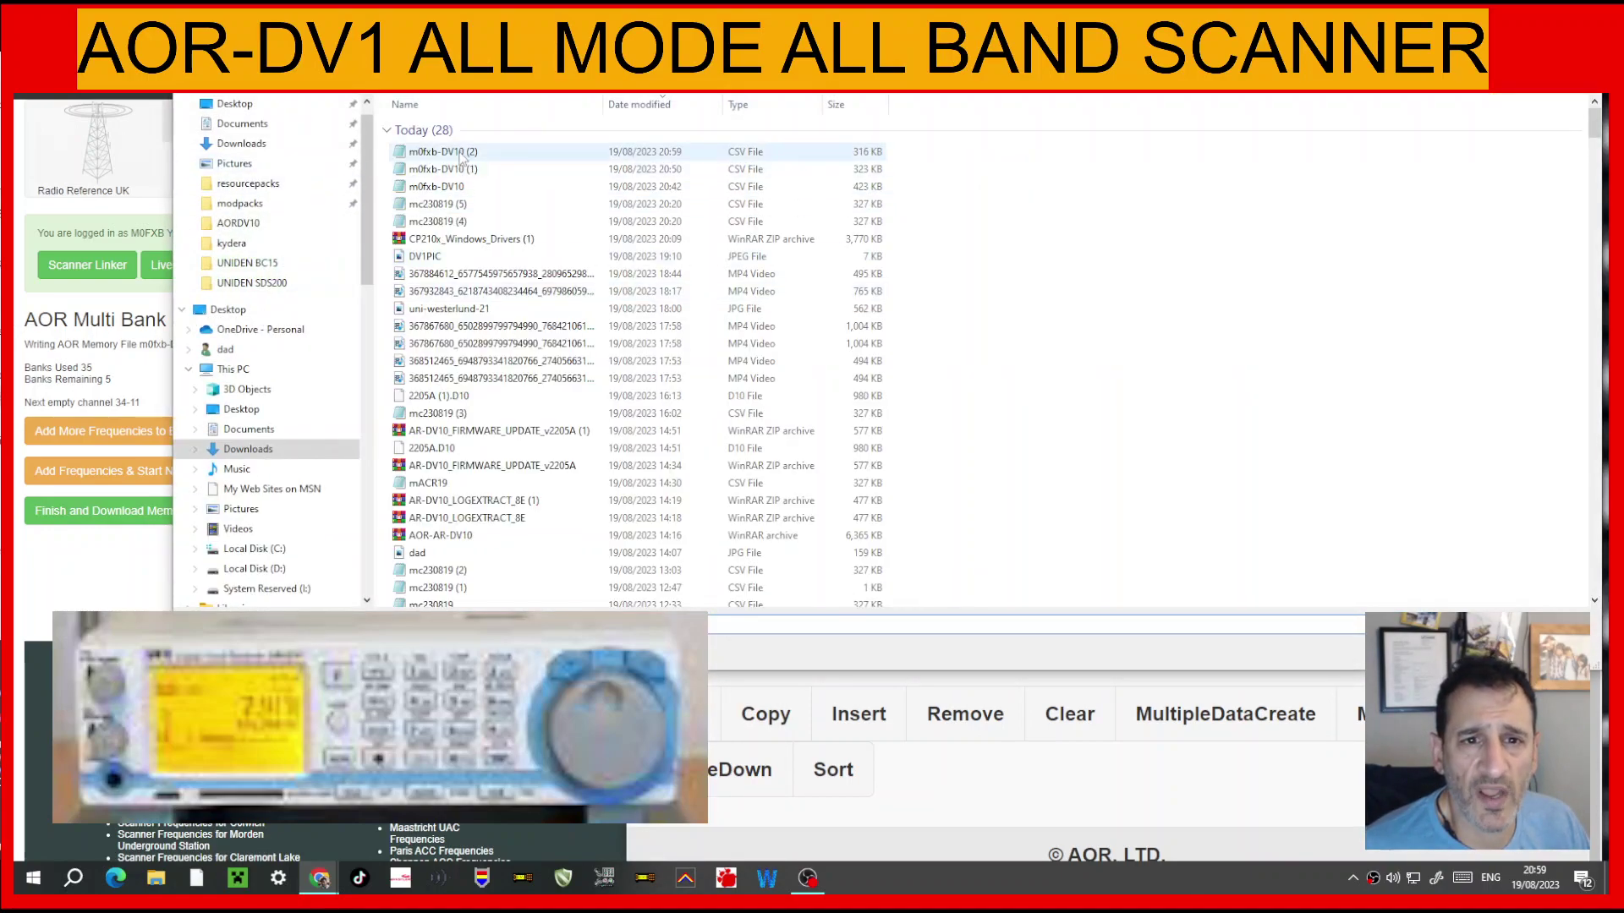
{"action": "double_click", "coordinate": [464, 154]}
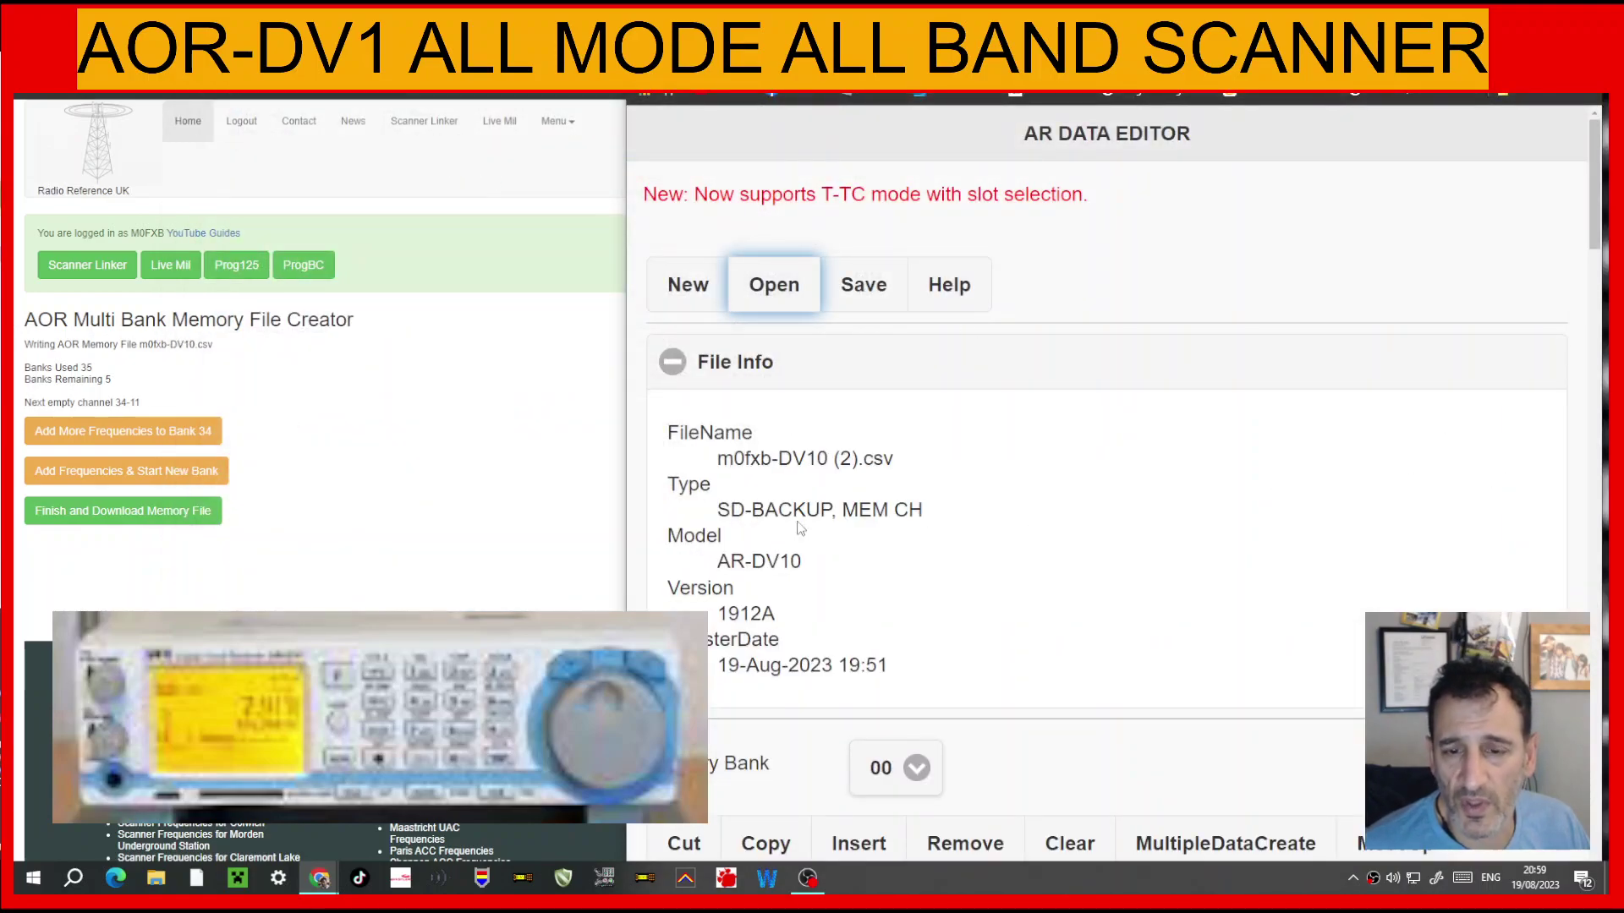
Step: Toggle File Info to review the SD-BACKUP, MEM CH details for AR-DV10, version 1912A
{"action": "left_click", "coordinate": [671, 366]}
{"action": "left_click", "coordinate": [671, 365]}
{"action": "left_click", "coordinate": [671, 365]}
{"action": "left_click", "coordinate": [671, 366]}
{"action": "left_click", "coordinate": [671, 365]}
{"action": "left_click", "coordinate": [671, 365]}
{"action": "left_click", "coordinate": [672, 366]}
{"action": "left_click", "coordinate": [671, 366]}
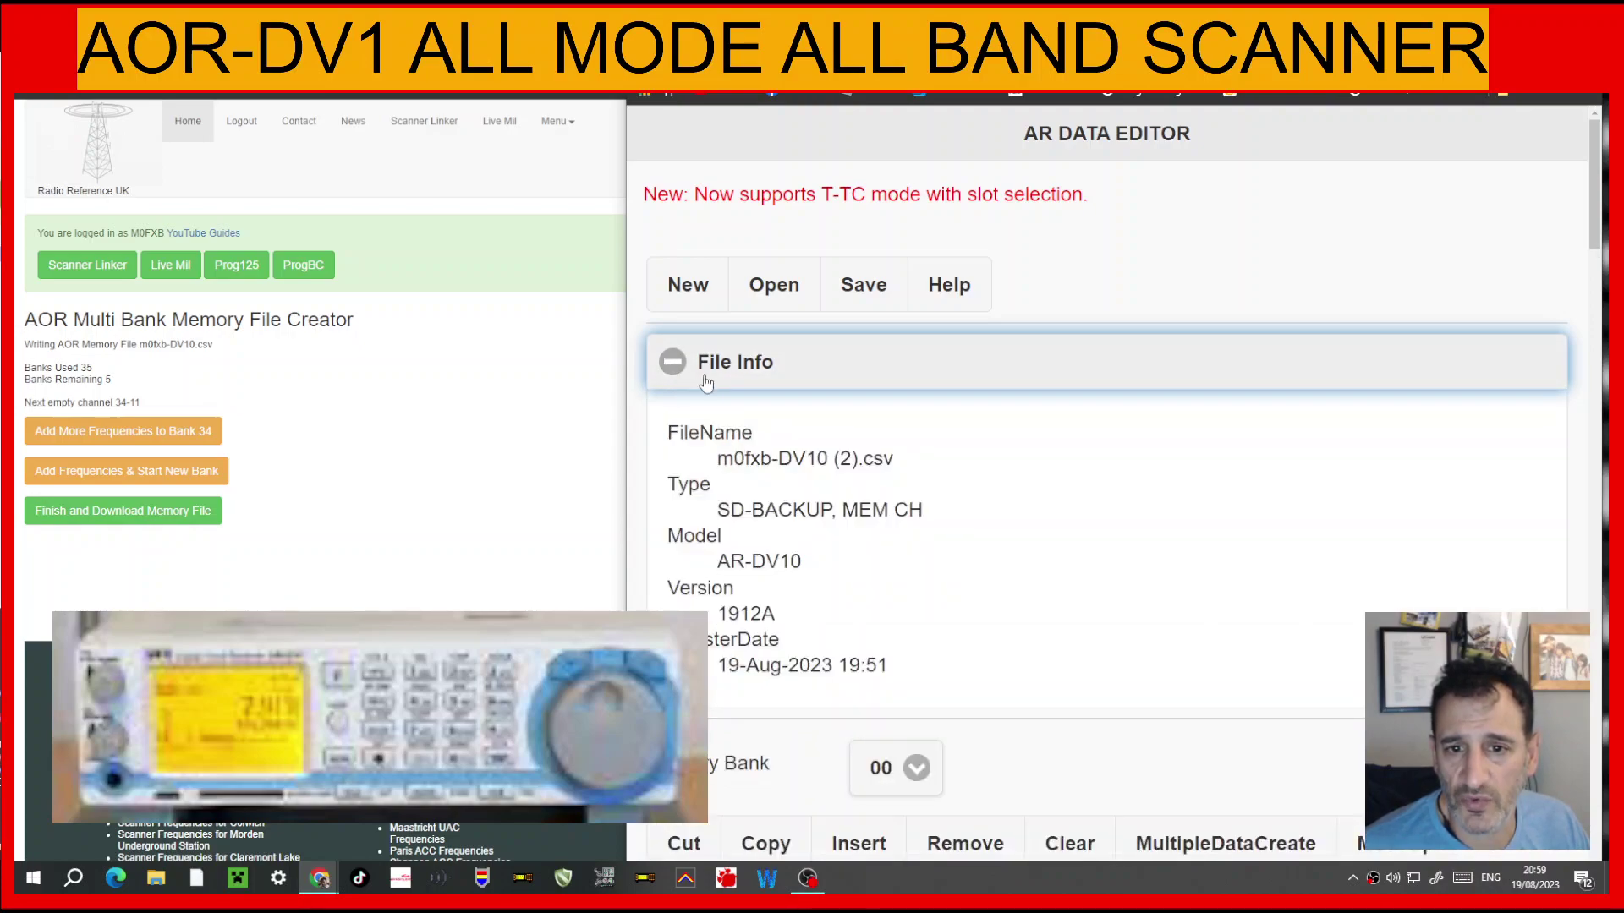
{"action": "scroll", "coordinate": [1218, 460], "scroll_direction": "down", "scroll_amount": 8}
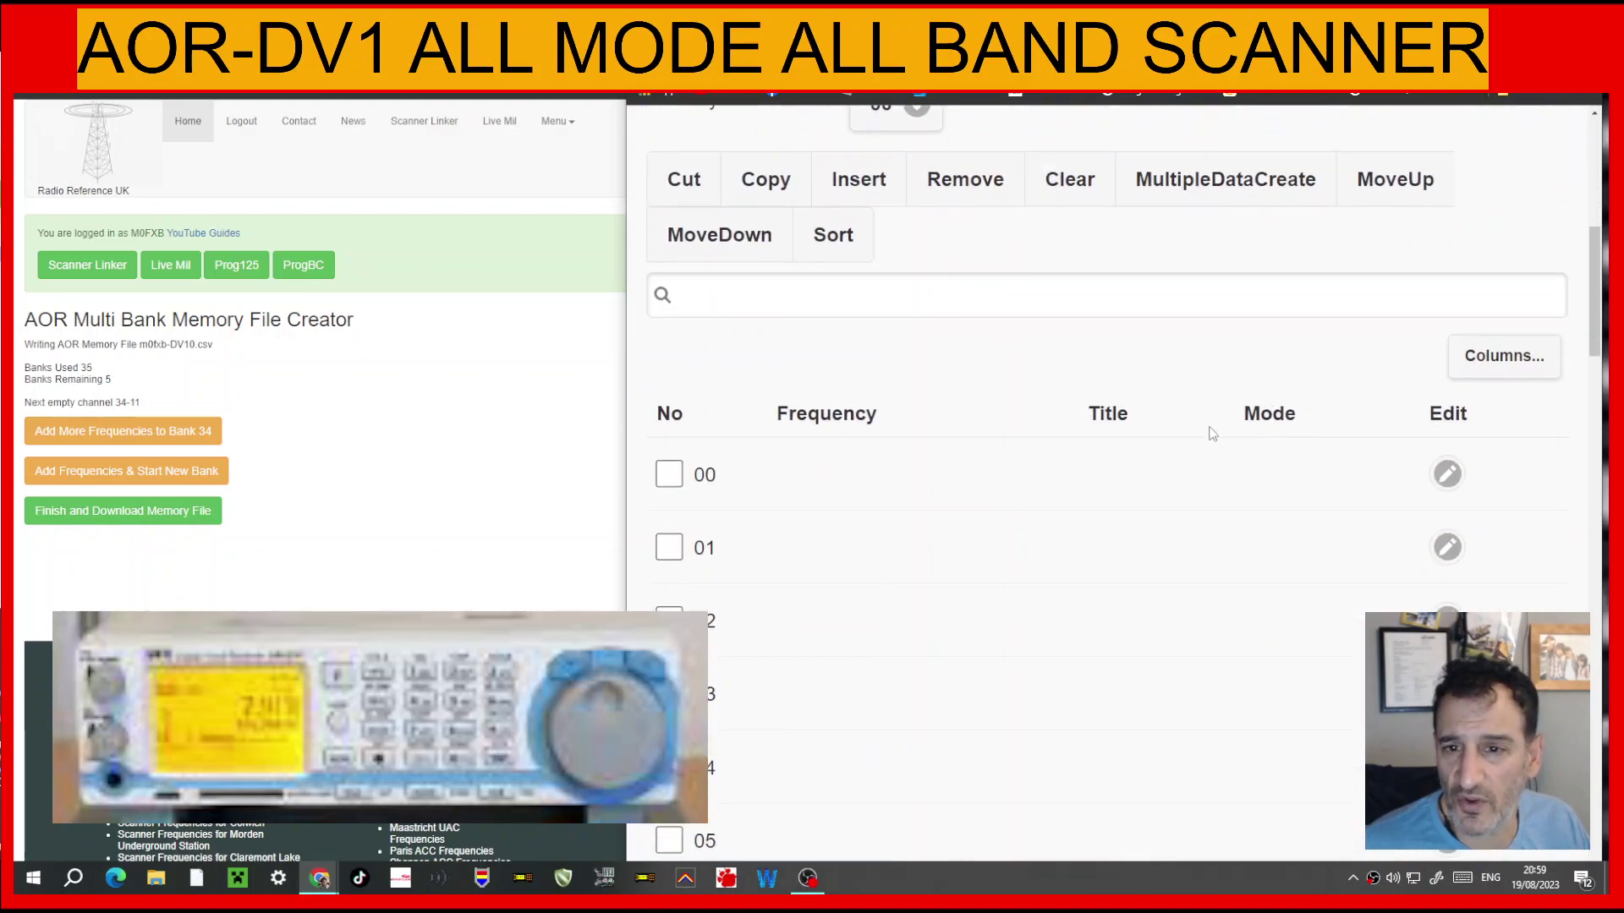
Step: Select memory bank 33 and scroll through its repeater channels
{"action": "scroll", "coordinate": [947, 347], "scroll_direction": "up", "scroll_amount": 5}
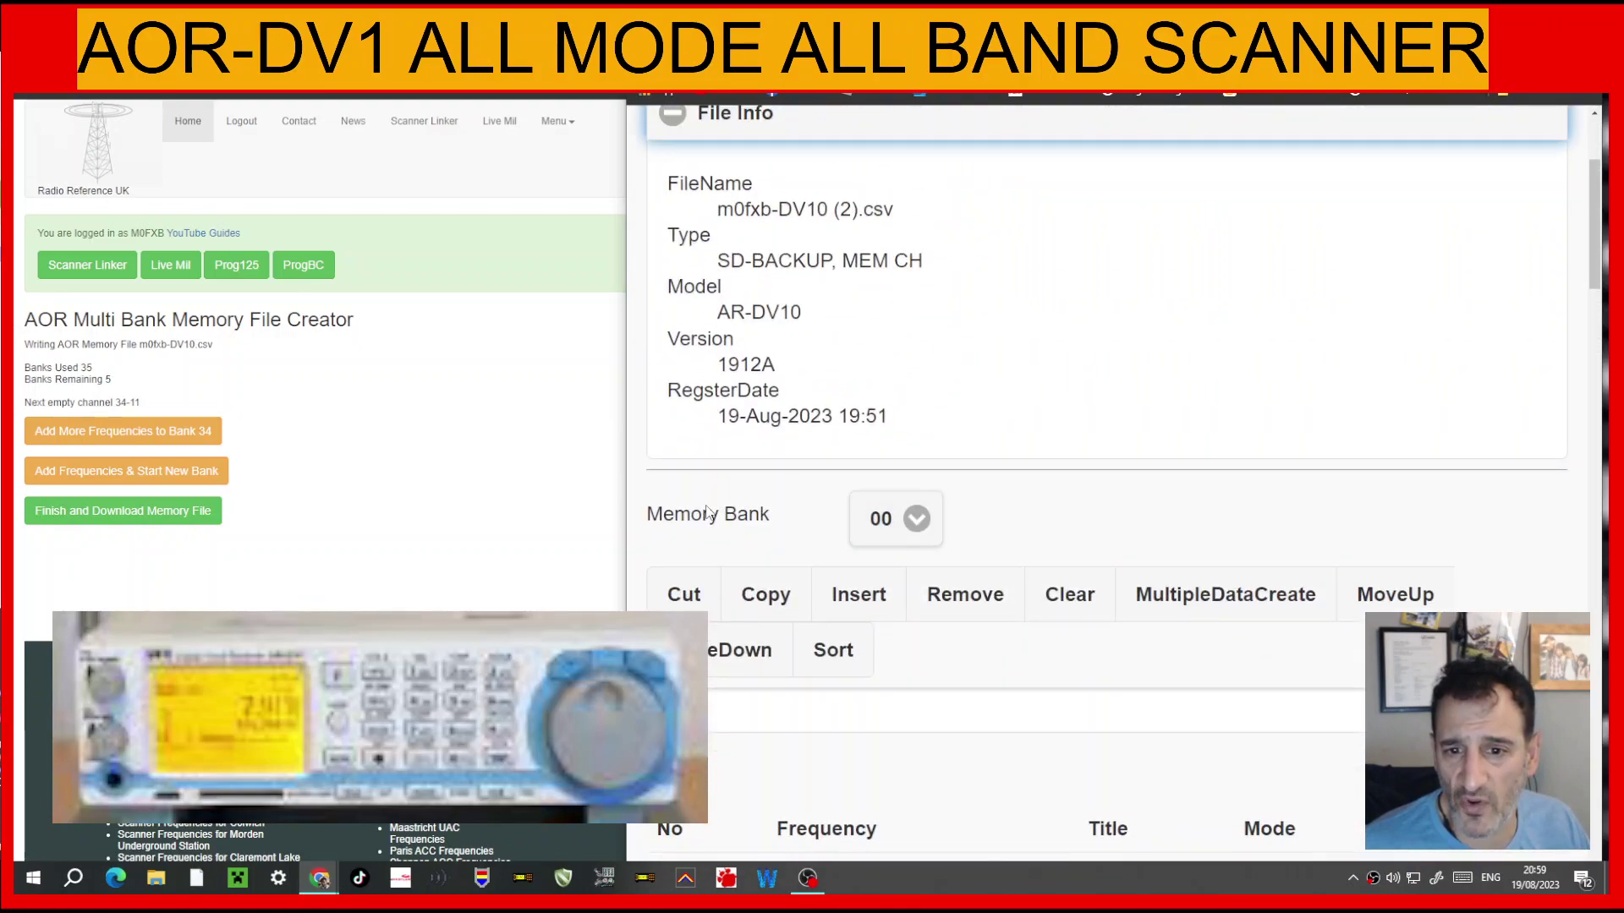
{"action": "left_click", "coordinate": [916, 518]}
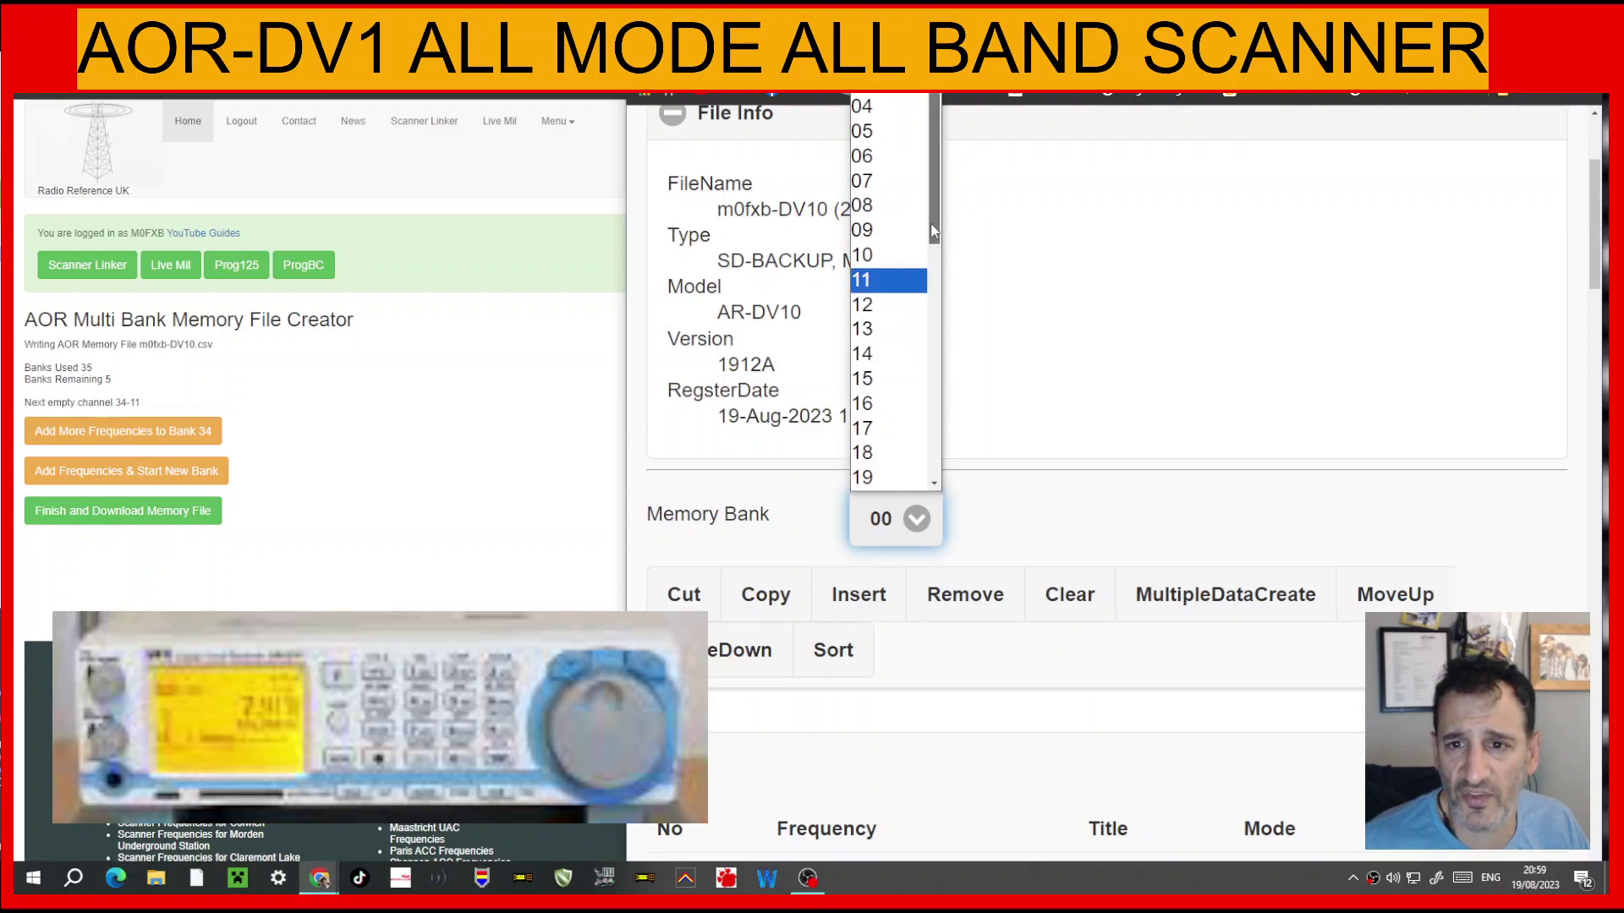
{"action": "scroll", "coordinate": [930, 223], "scroll_direction": "down", "scroll_amount": 5}
{"action": "scroll", "coordinate": [905, 423], "scroll_direction": "up", "scroll_amount": 2}
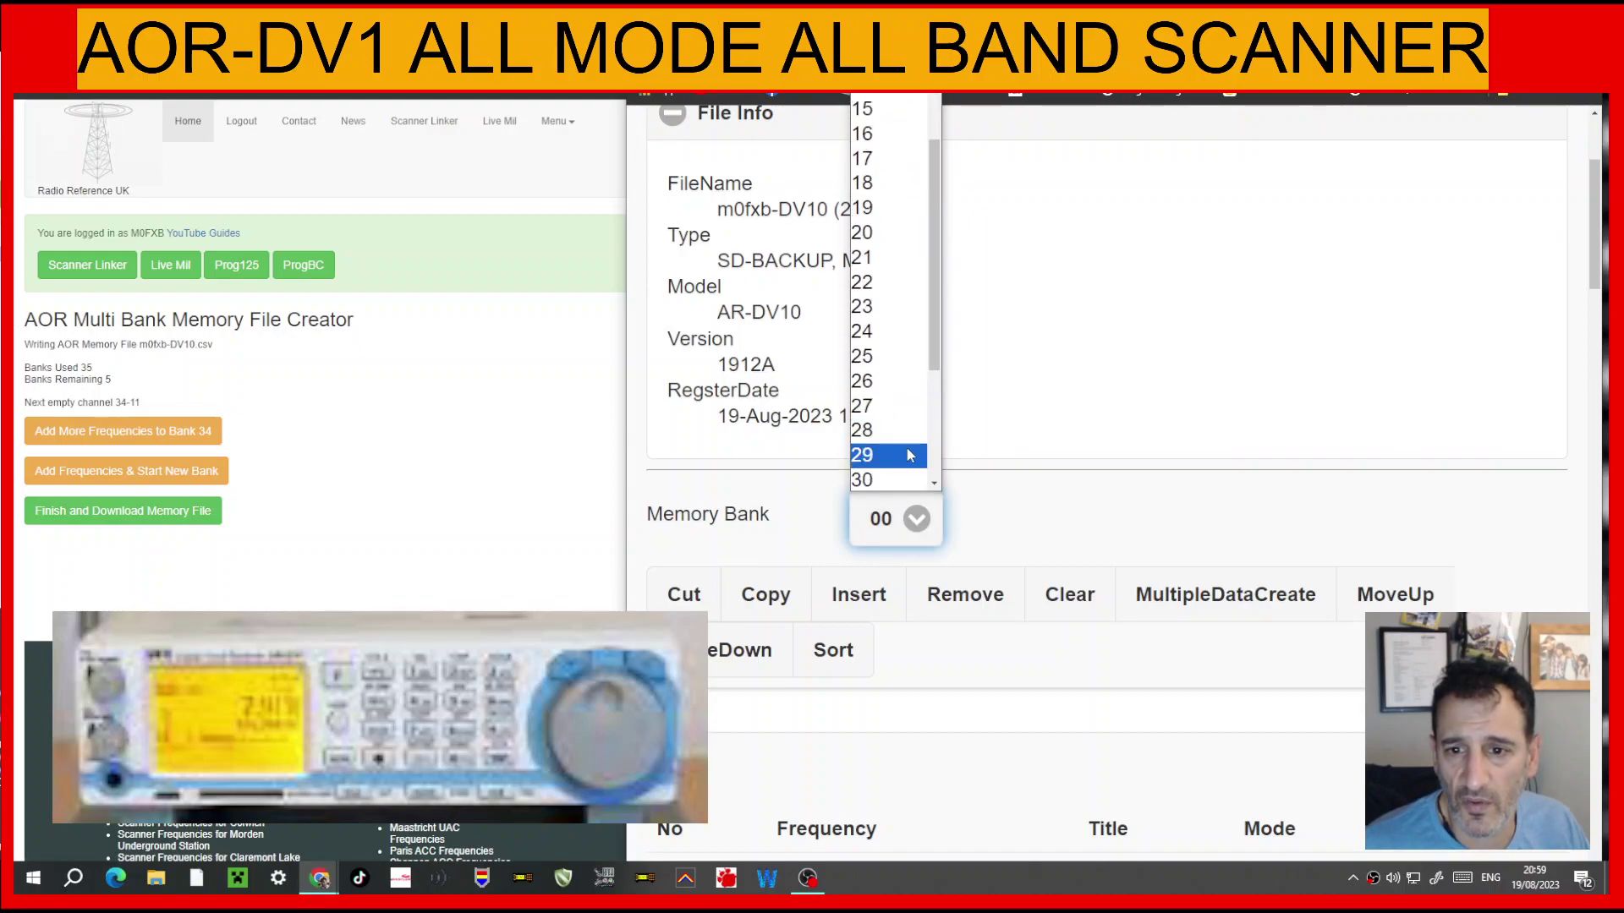
{"action": "scroll", "coordinate": [888, 398], "scroll_direction": "down", "scroll_amount": 2}
{"action": "left_click", "coordinate": [888, 419]}
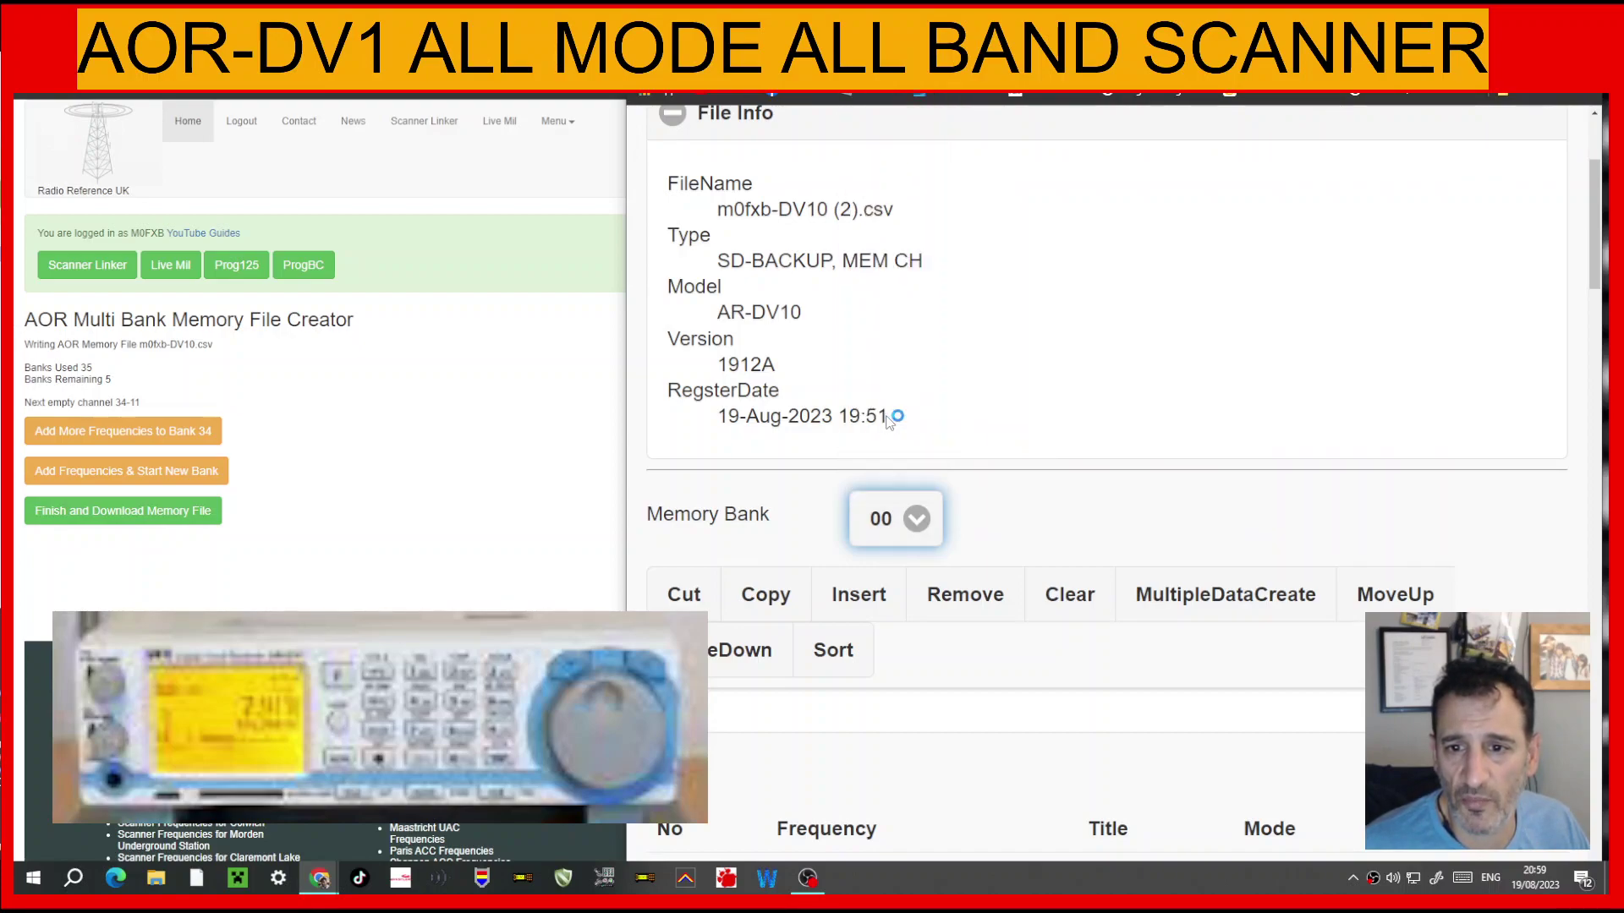
{"action": "scroll", "coordinate": [1272, 376], "scroll_direction": "down", "scroll_amount": 10}
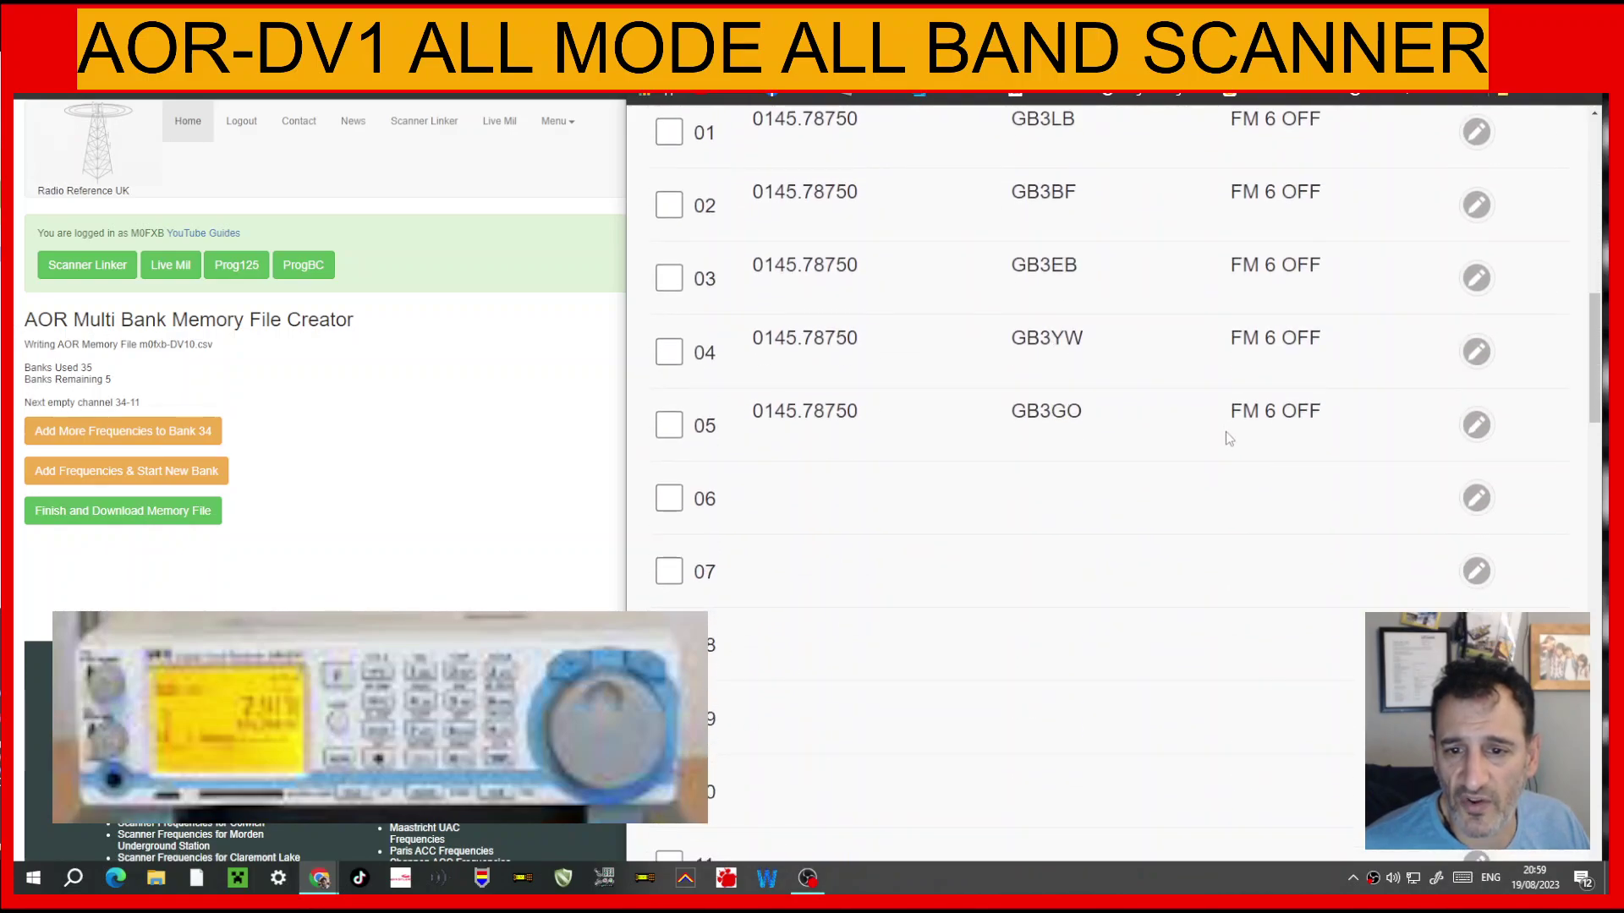
{"action": "scroll", "coordinate": [1225, 431], "scroll_direction": "down", "scroll_amount": 10}
{"action": "scroll", "coordinate": [1225, 435], "scroll_direction": "up", "scroll_amount": 14}
{"action": "scroll", "coordinate": [1218, 455], "scroll_direction": "up", "scroll_amount": 1}
{"action": "scroll", "coordinate": [1217, 453], "scroll_direction": "down", "scroll_amount": 5}
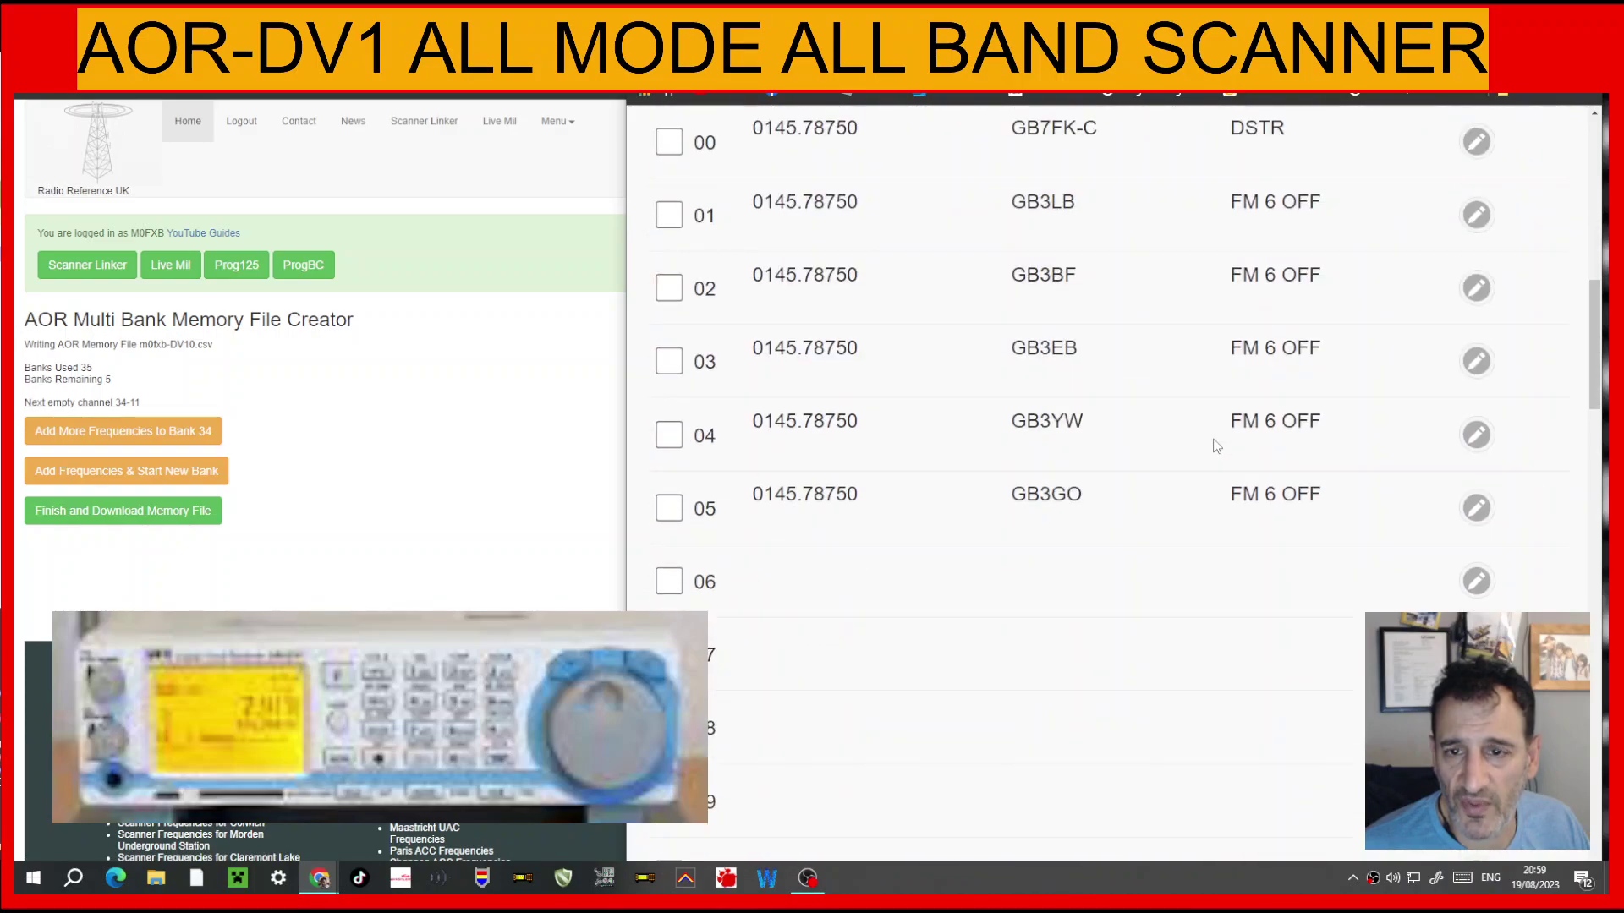
{"action": "scroll", "coordinate": [1218, 446], "scroll_direction": "down", "scroll_amount": 16}
{"action": "scroll", "coordinate": [1219, 447], "scroll_direction": "up", "scroll_amount": 16}
{"action": "scroll", "coordinate": [1224, 447], "scroll_direction": "up", "scroll_amount": 5}
{"action": "scroll", "coordinate": [1222, 448], "scroll_direction": "down", "scroll_amount": 4}
{"action": "scroll", "coordinate": [1221, 450], "scroll_direction": "up", "scroll_amount": 8}
{"action": "scroll", "coordinate": [1220, 450], "scroll_direction": "up", "scroll_amount": 1}
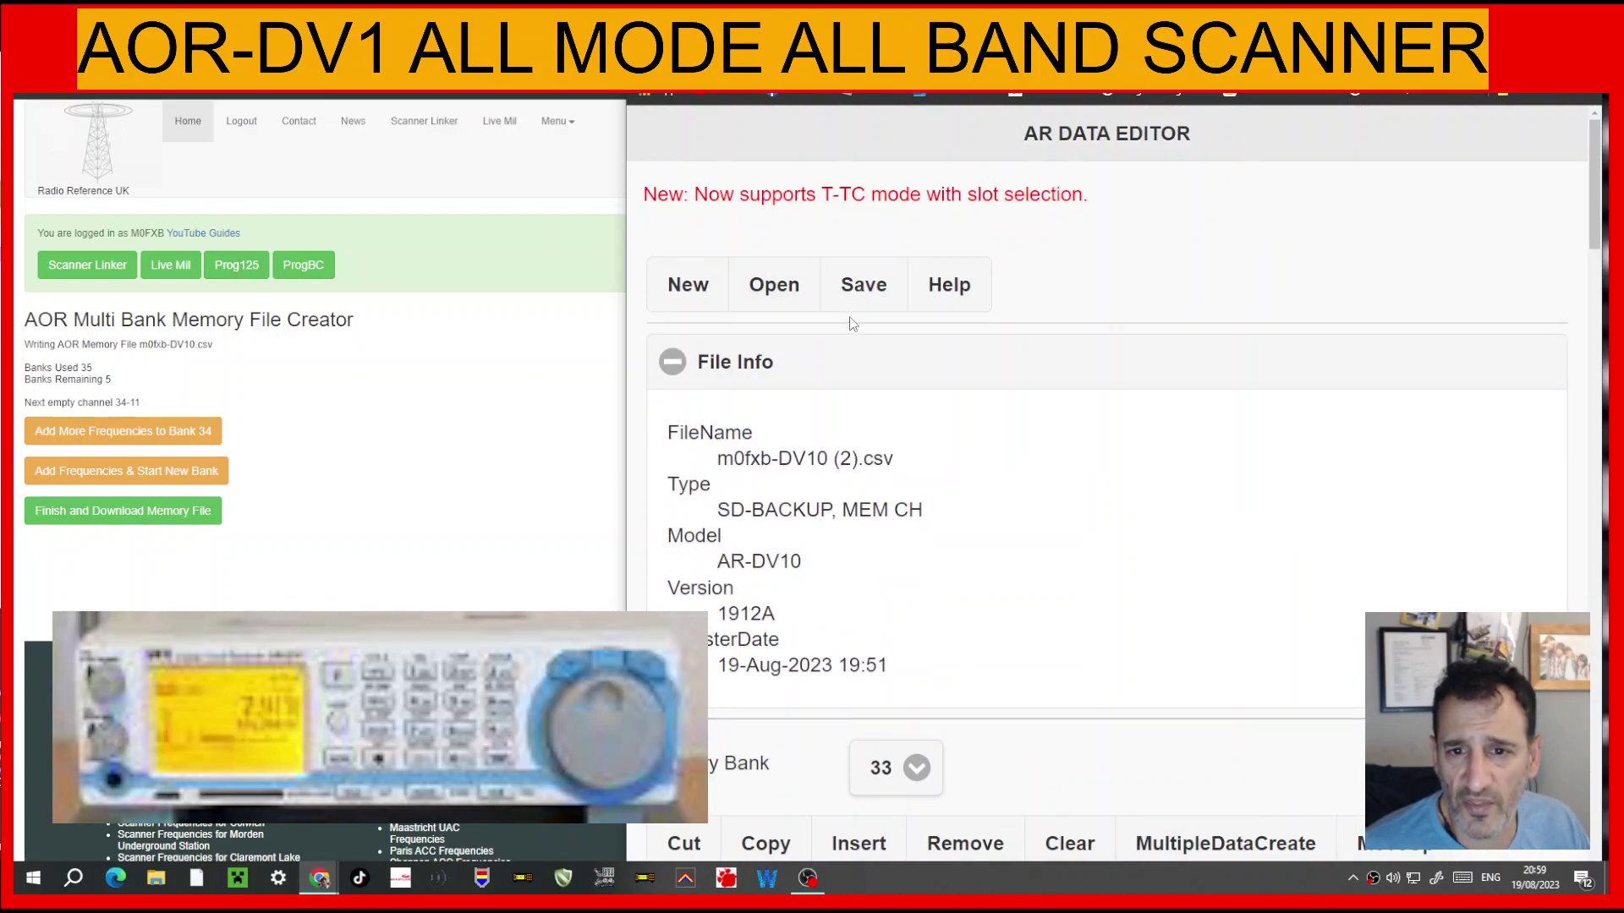
{"action": "scroll", "coordinate": [956, 308], "scroll_direction": "down", "scroll_amount": 5}
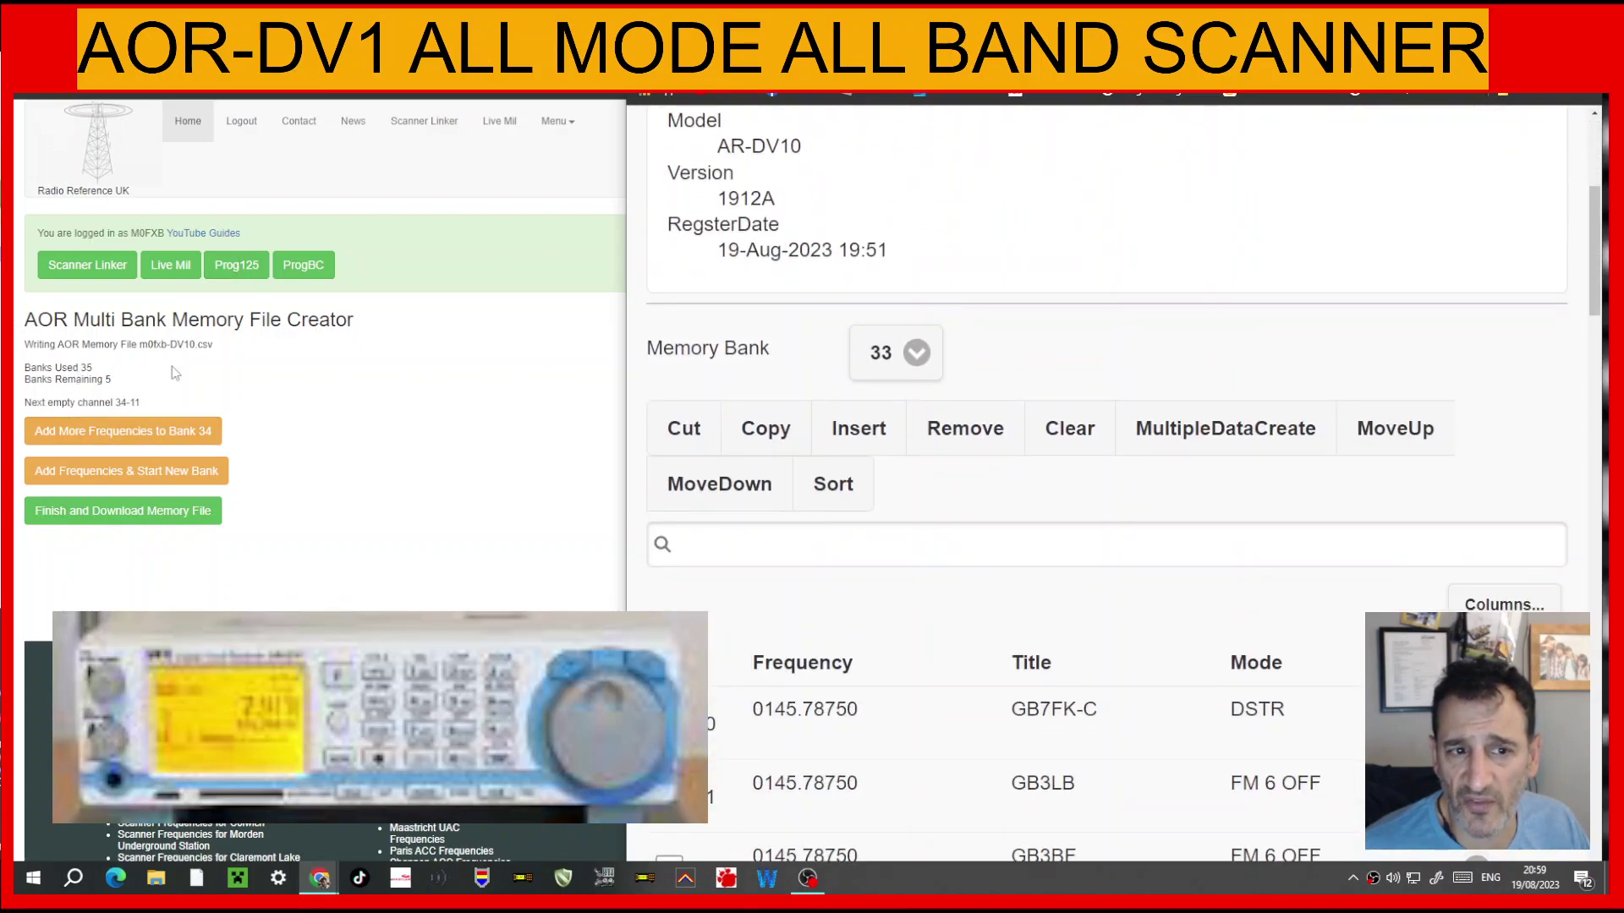
Step: Switch to memory bank 35 and confirm it is empty
{"action": "left_click", "coordinate": [916, 352]}
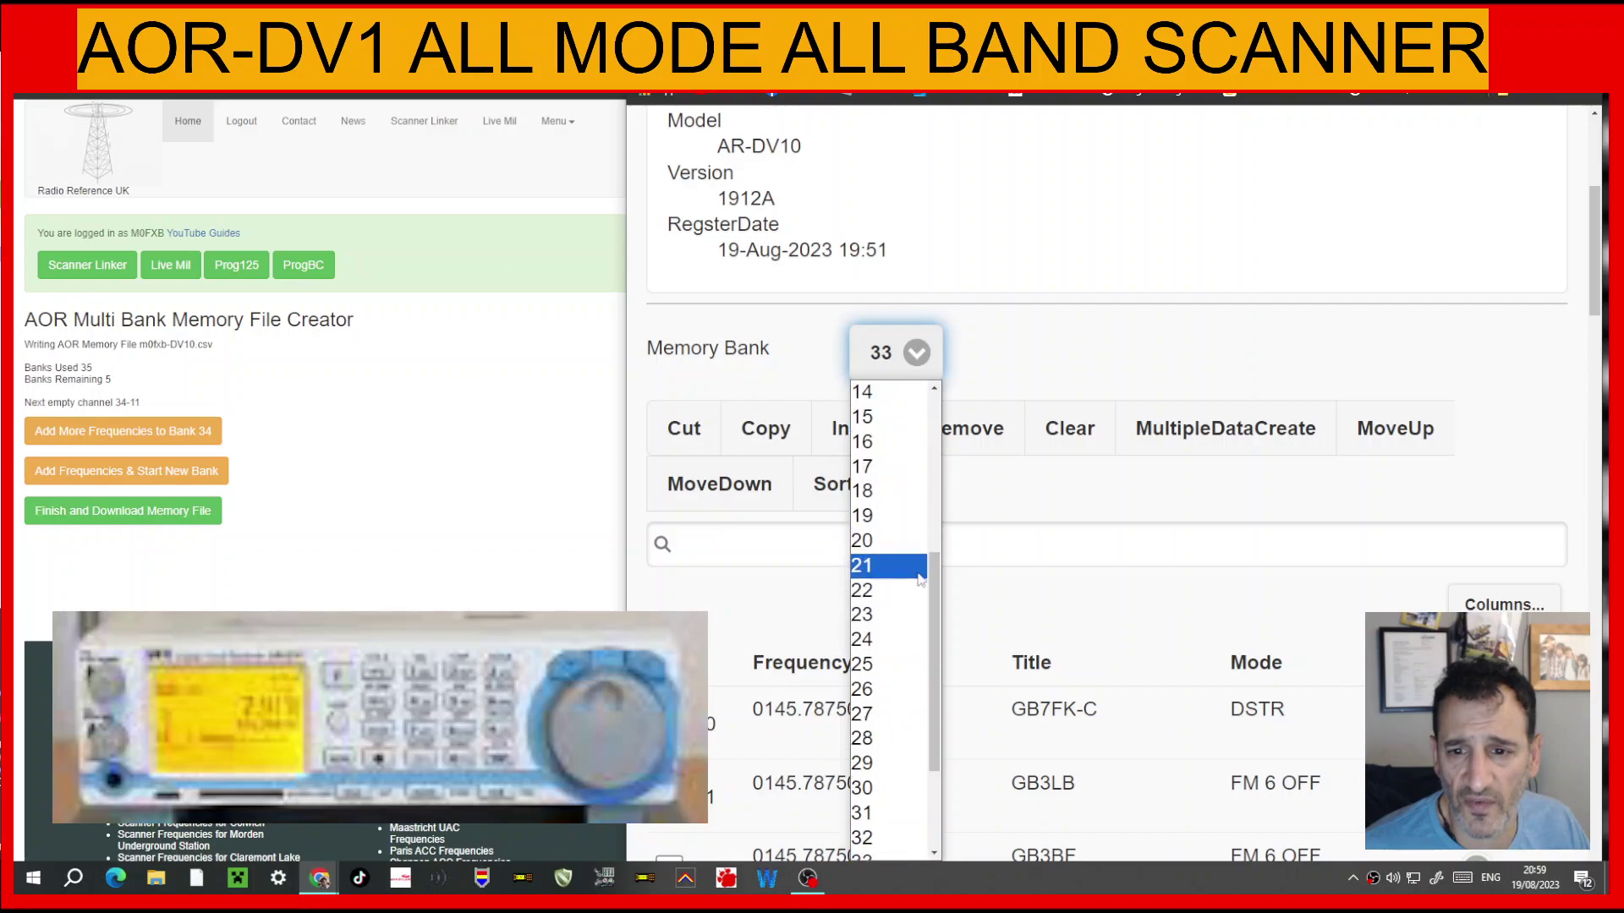
{"action": "left_click_drag", "start_coordinate": [936, 596], "coordinate": [939, 681]}
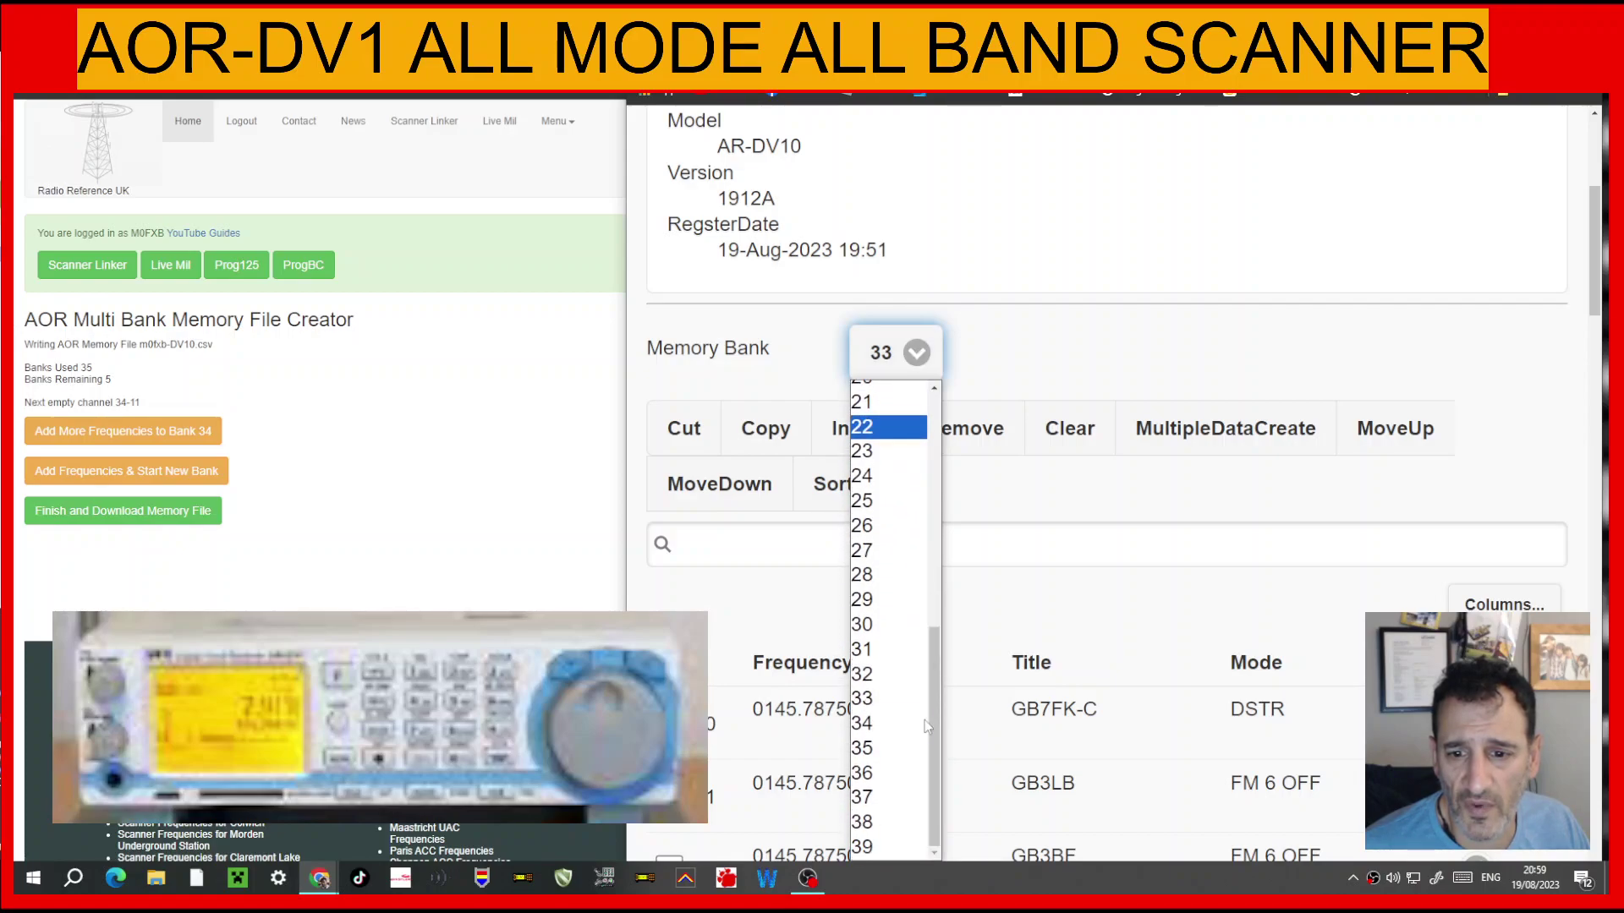
{"action": "left_click", "coordinate": [883, 749]}
{"action": "scroll", "coordinate": [935, 592], "scroll_direction": "down", "scroll_amount": 7}
{"action": "scroll", "coordinate": [935, 575], "scroll_direction": "up", "scroll_amount": 8}
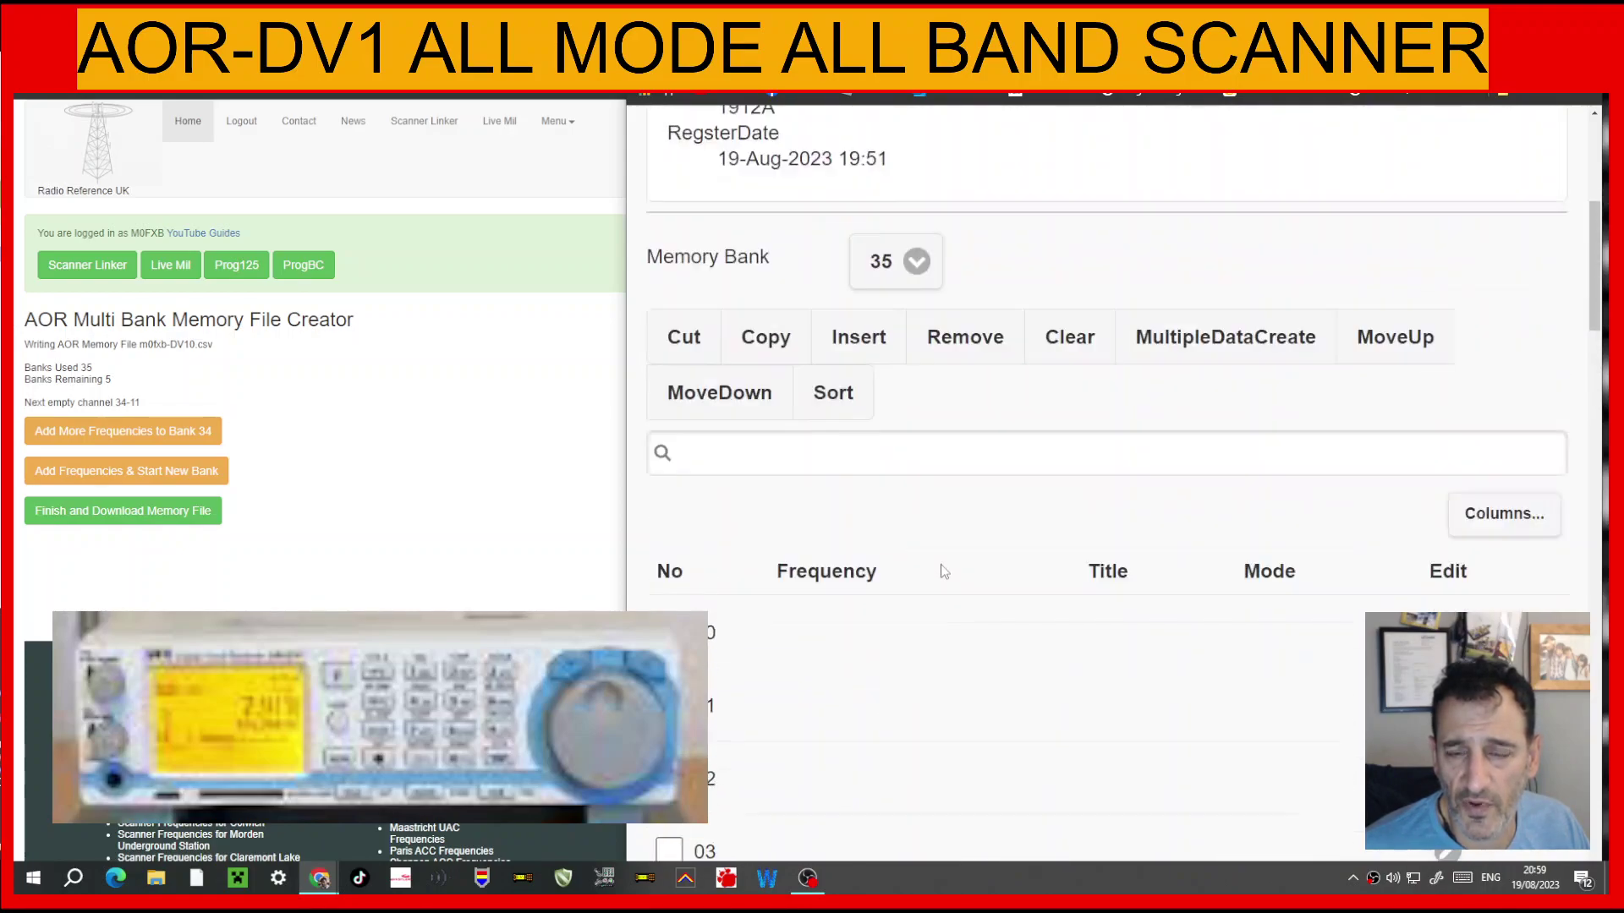
Step: Switch to memory bank 10, then return to the Radio Reference frequency search
{"action": "left_click", "coordinate": [919, 437]}
{"action": "scroll", "coordinate": [931, 337], "scroll_direction": "up", "scroll_amount": 7}
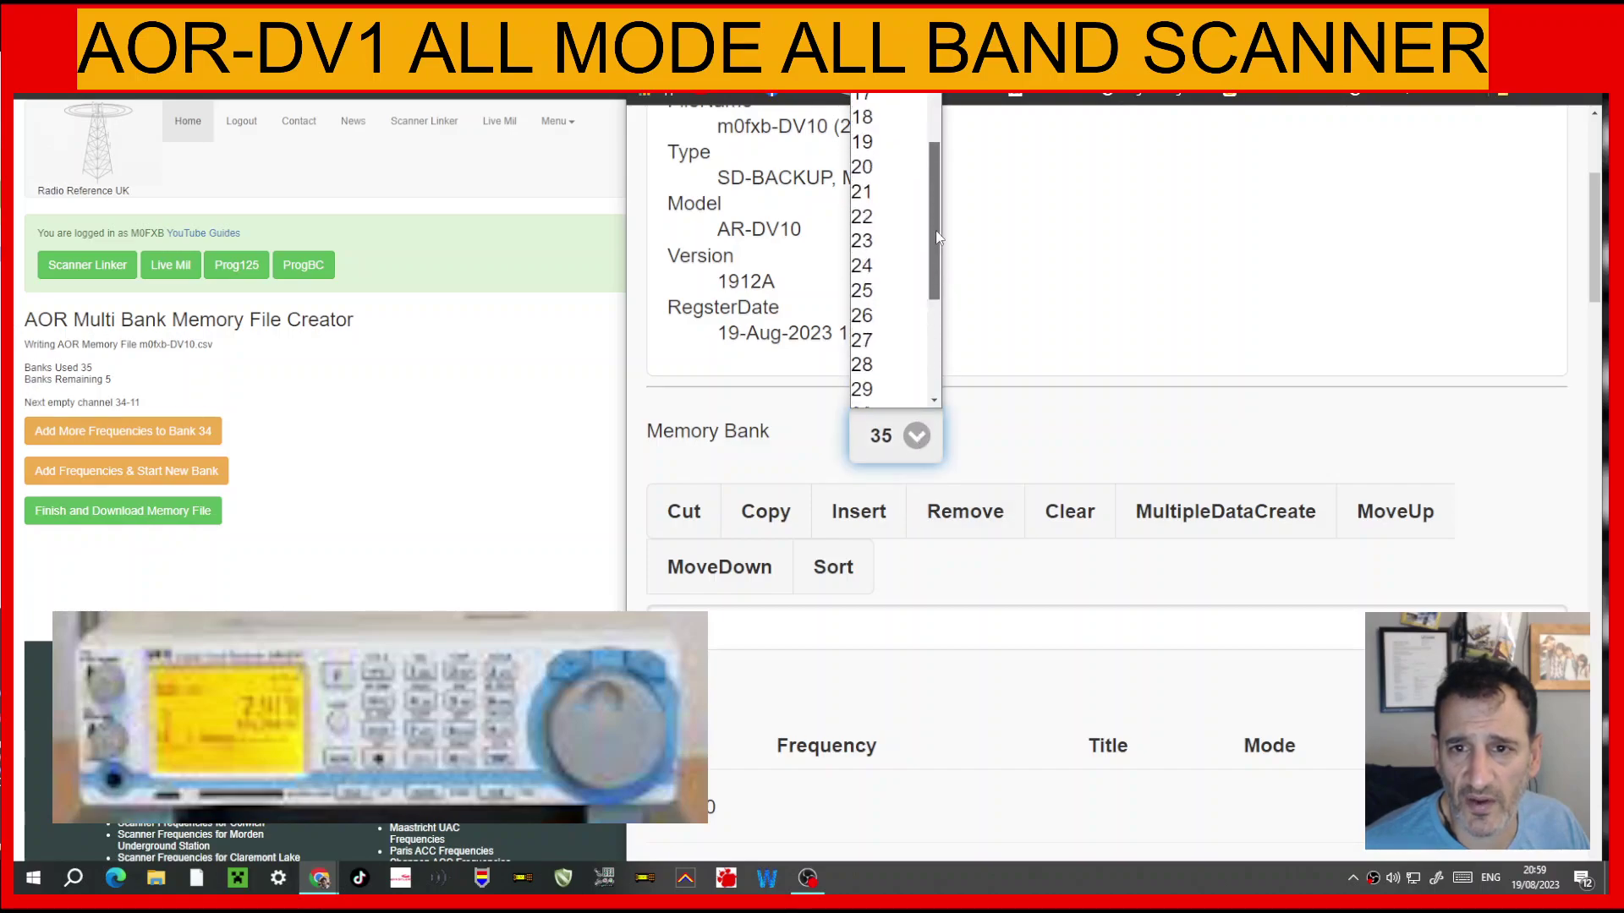
{"action": "scroll", "coordinate": [913, 256], "scroll_direction": "down", "scroll_amount": 6}
{"action": "scroll", "coordinate": [913, 256], "scroll_direction": "up", "scroll_amount": 5}
{"action": "left_click", "coordinate": [871, 102]}
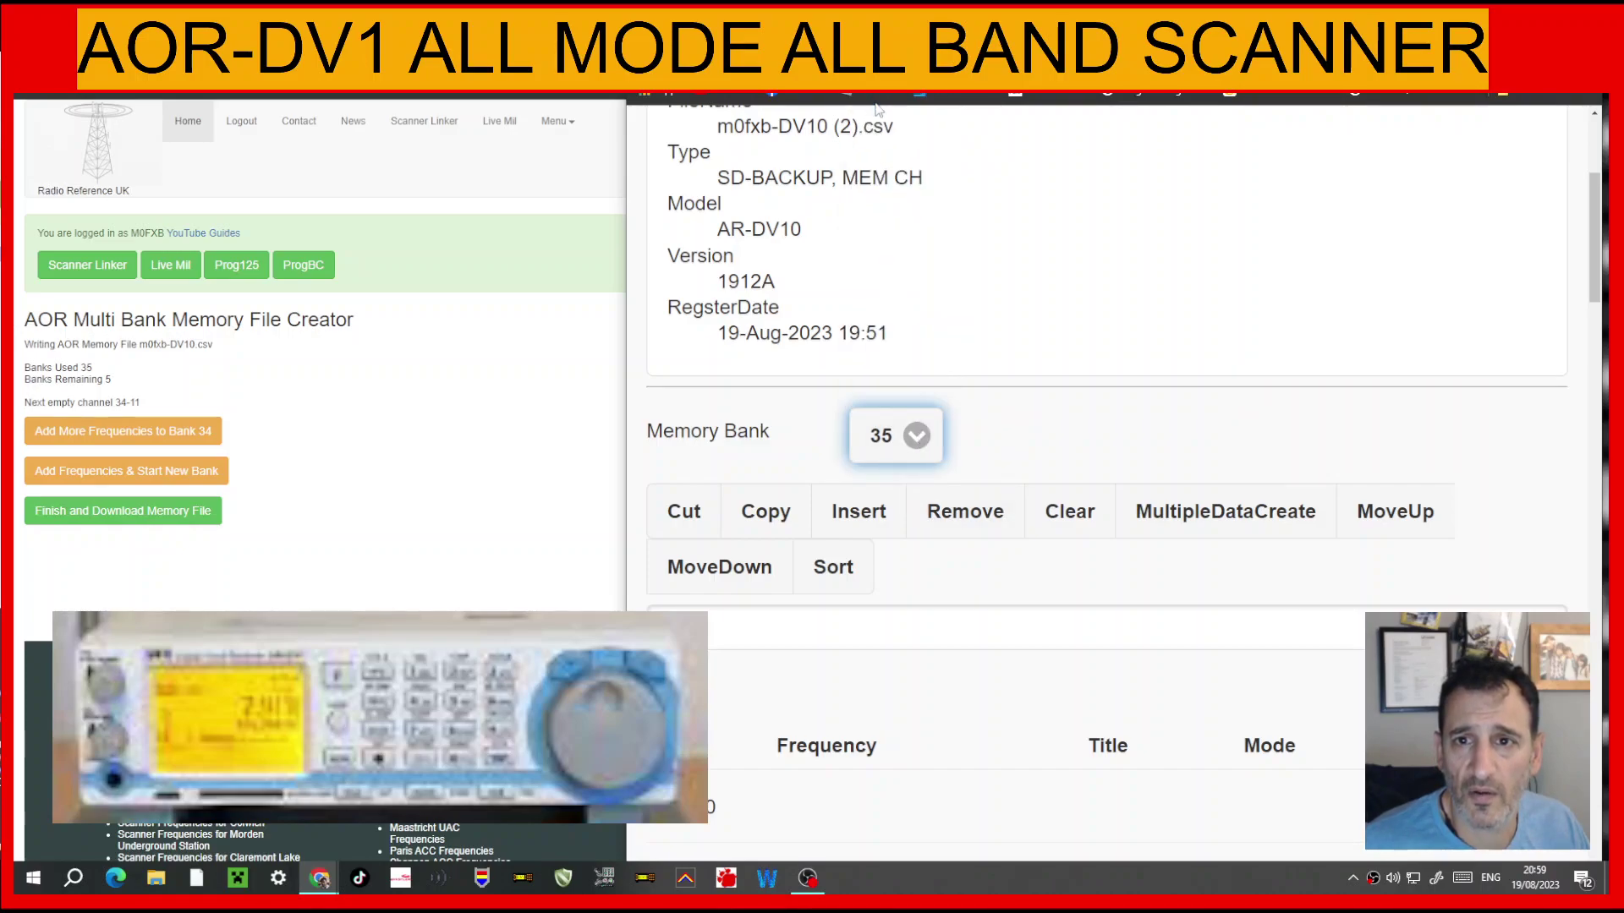
{"action": "scroll", "coordinate": [1104, 565], "scroll_direction": "down", "scroll_amount": 2}
{"action": "scroll", "coordinate": [1104, 565], "scroll_direction": "down", "scroll_amount": 3}
{"action": "scroll", "coordinate": [1079, 556], "scroll_direction": "up", "scroll_amount": 8}
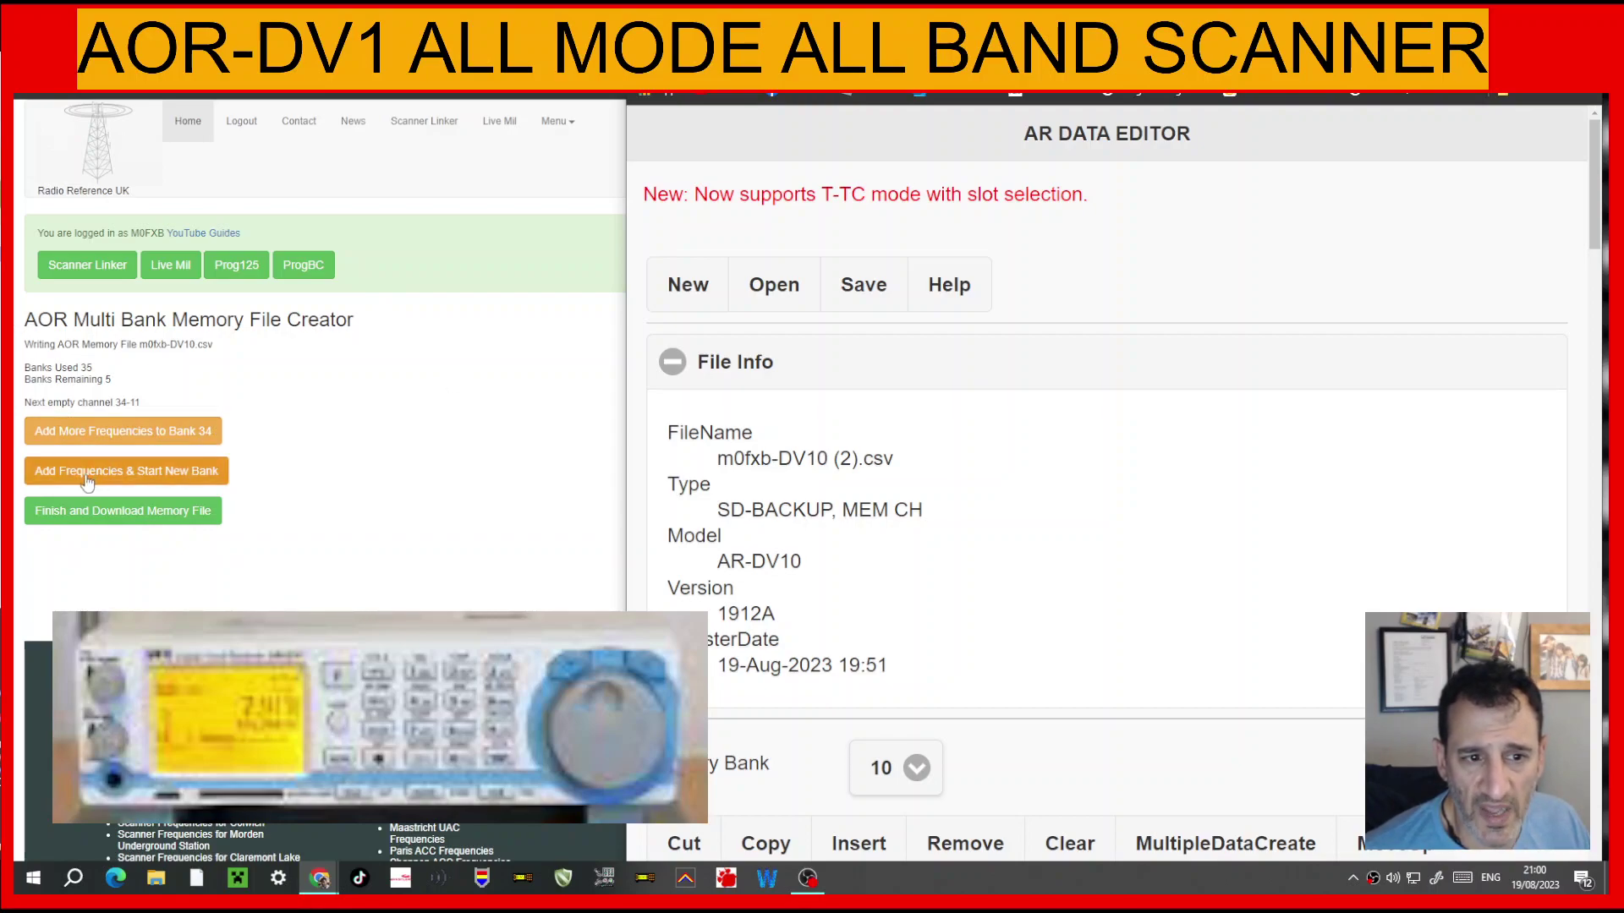
{"action": "left_click", "coordinate": [144, 430]}
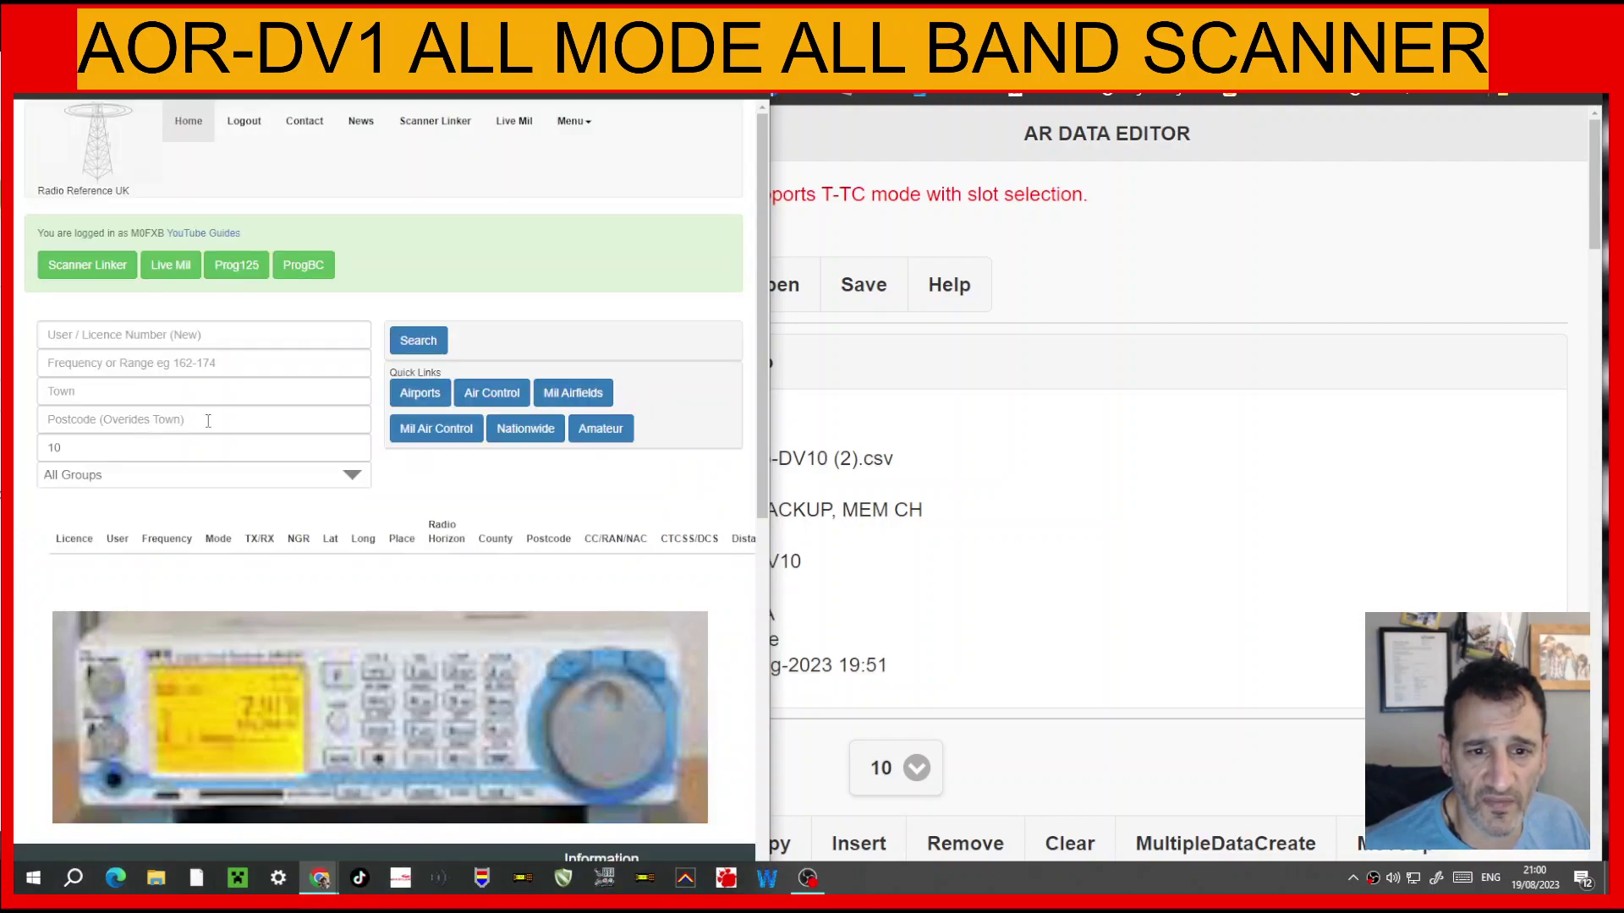
Step: Export the UK 70cm amateur frequencies to AOR DV10 and download the 320 KB memory file
{"action": "left_click", "coordinate": [601, 428]}
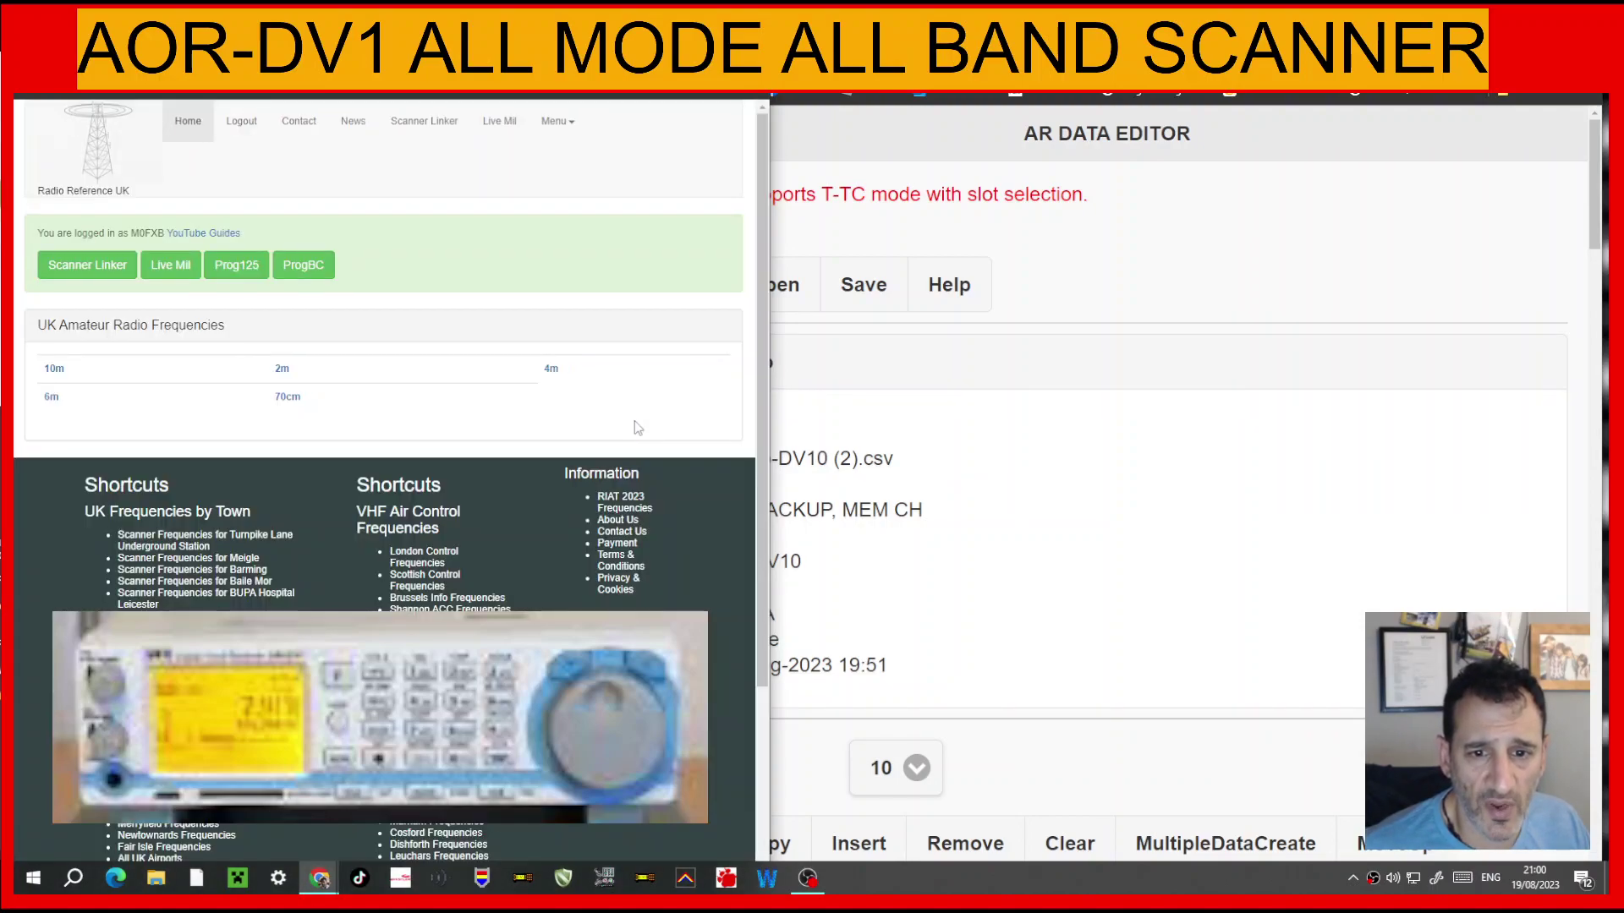
{"action": "left_click", "coordinate": [288, 399]}
{"action": "scroll", "coordinate": [433, 527], "scroll_direction": "down", "scroll_amount": 1}
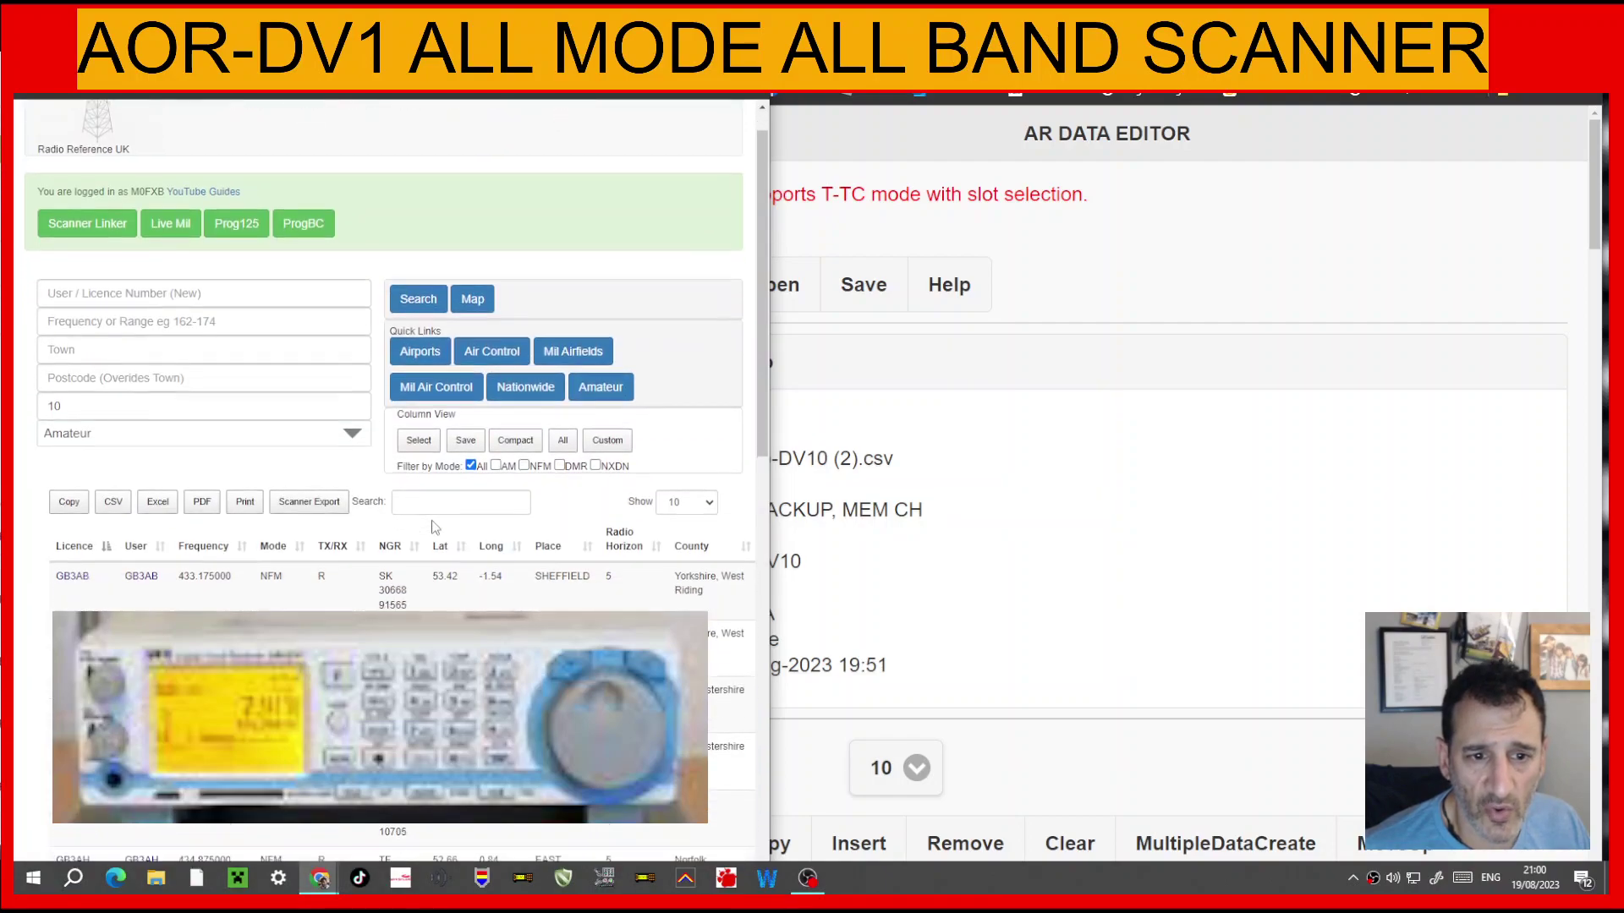
{"action": "scroll", "coordinate": [431, 527], "scroll_direction": "down", "scroll_amount": 2}
{"action": "left_click", "coordinate": [309, 378]}
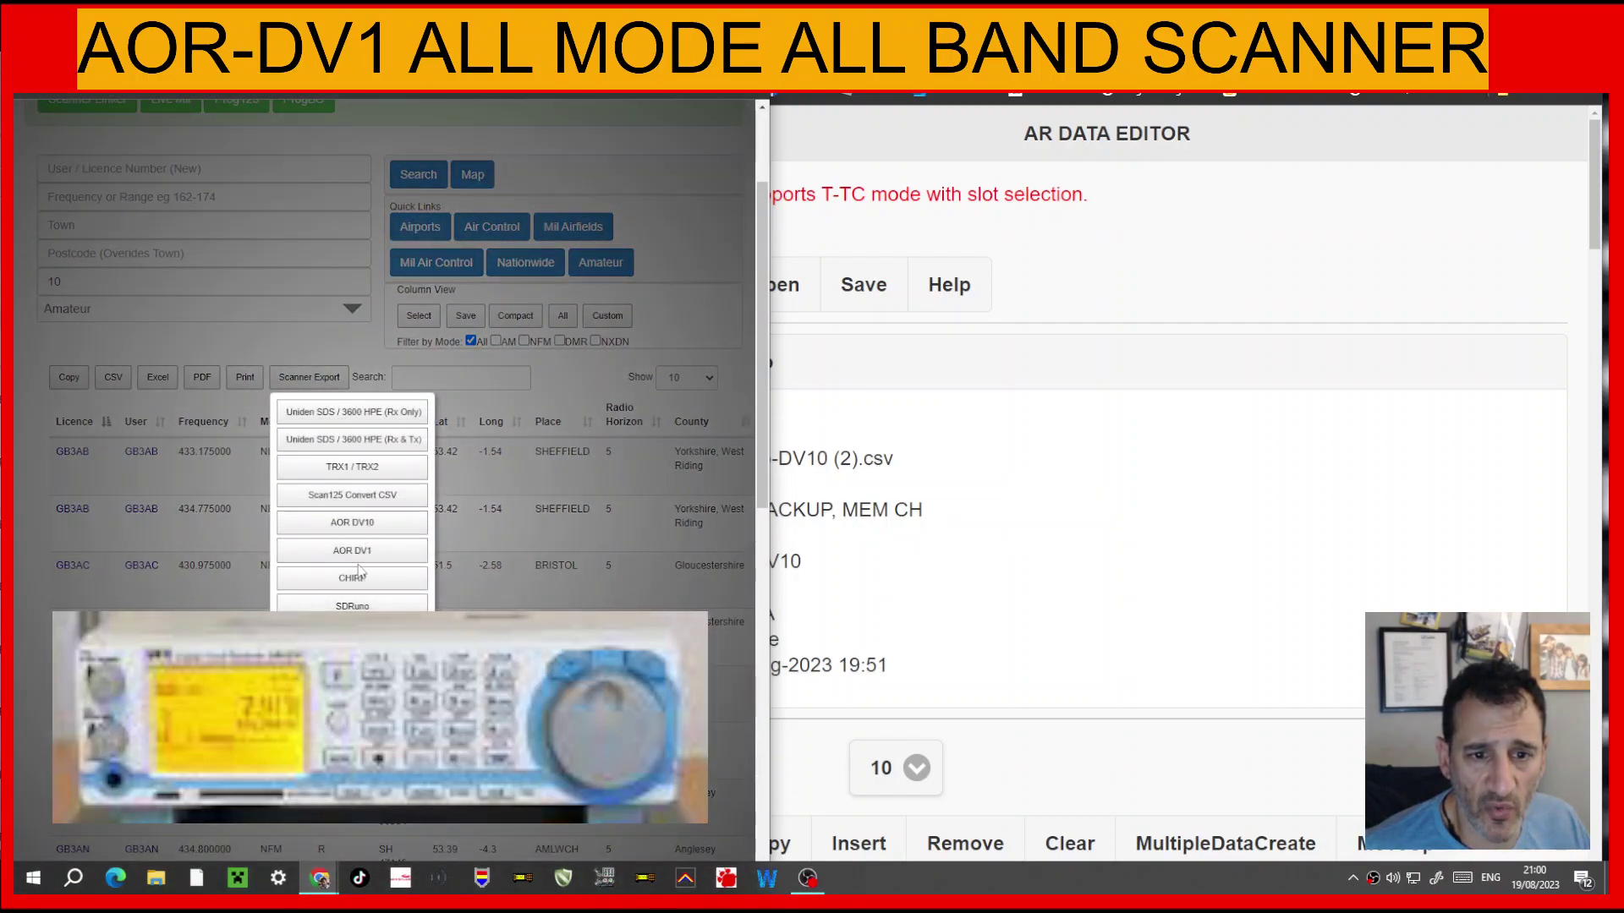
{"action": "left_click", "coordinate": [352, 551]}
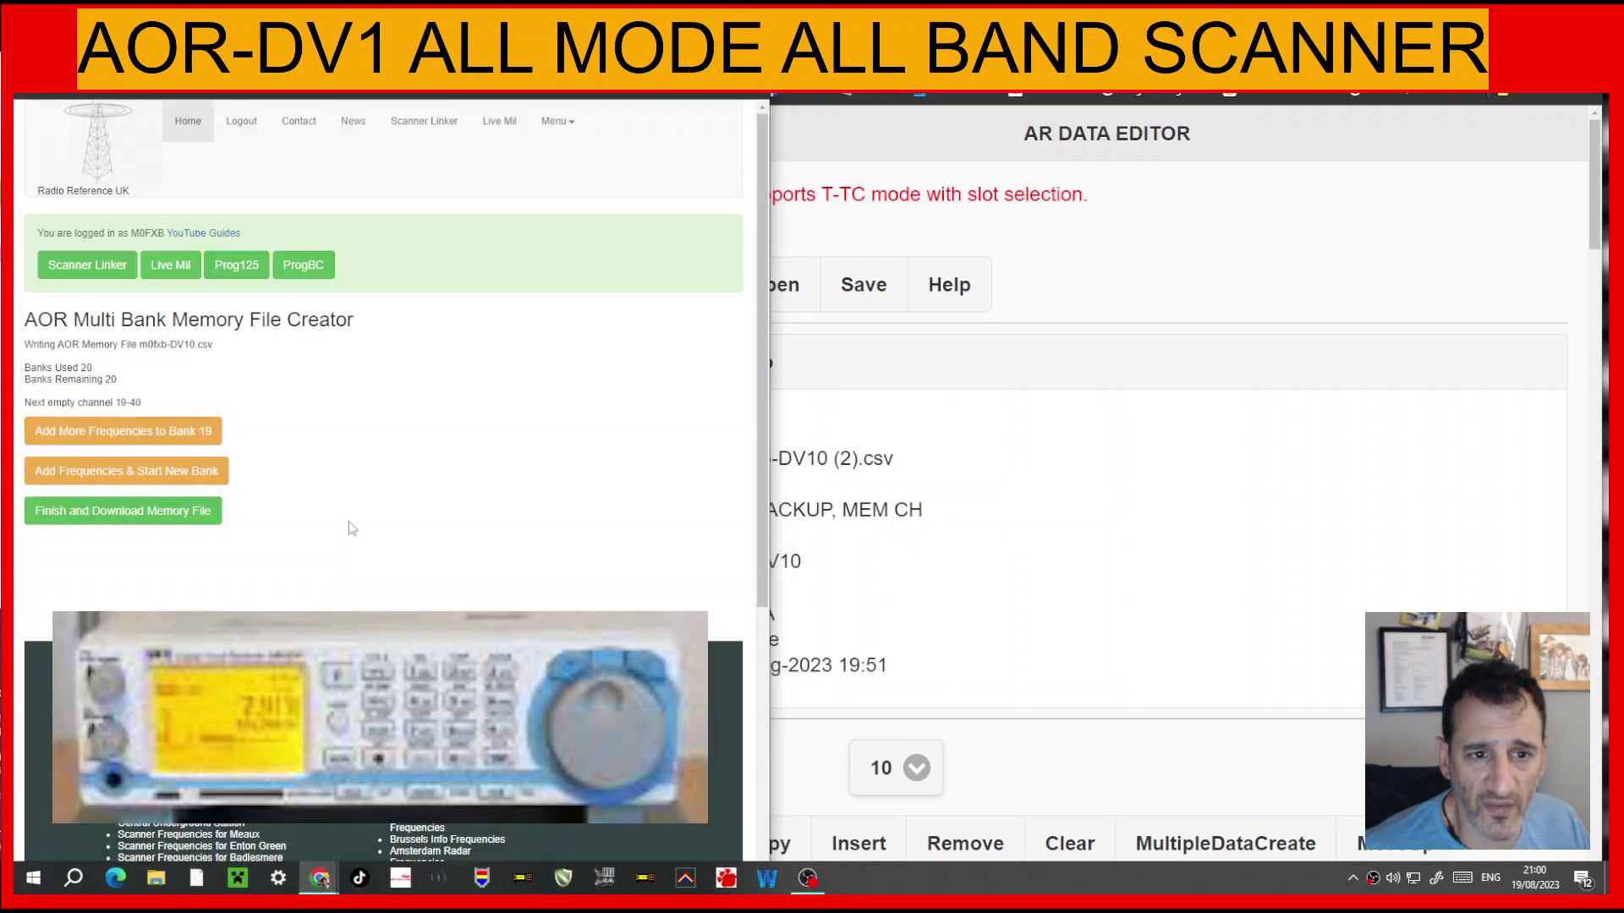
{"action": "left_click", "coordinate": [102, 523]}
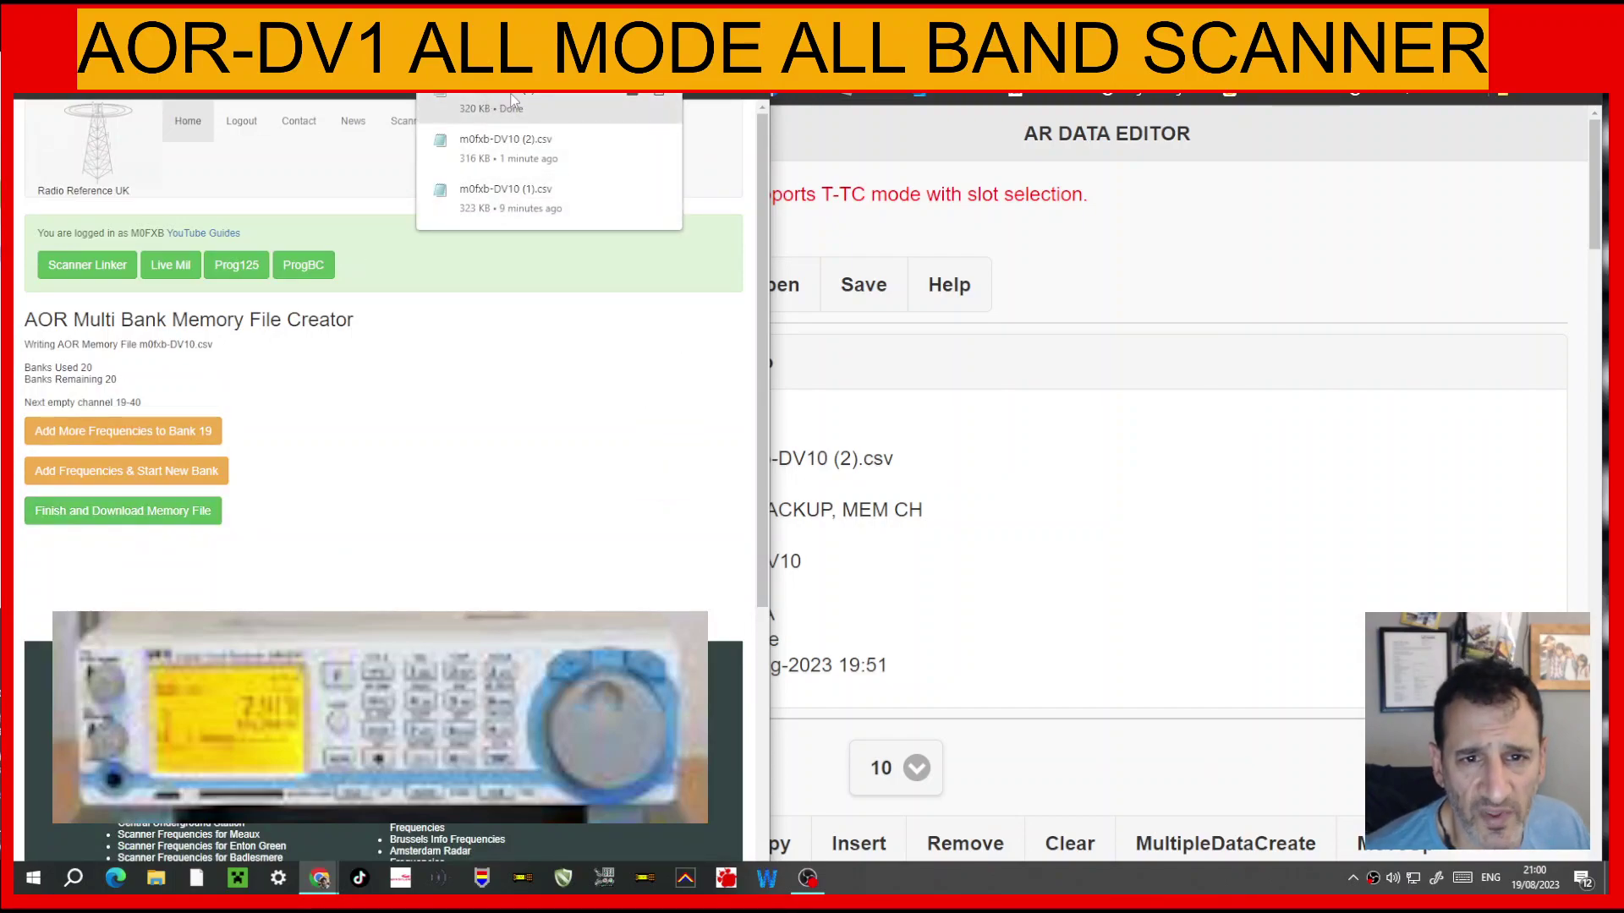
{"action": "left_click", "coordinate": [1100, 254]}
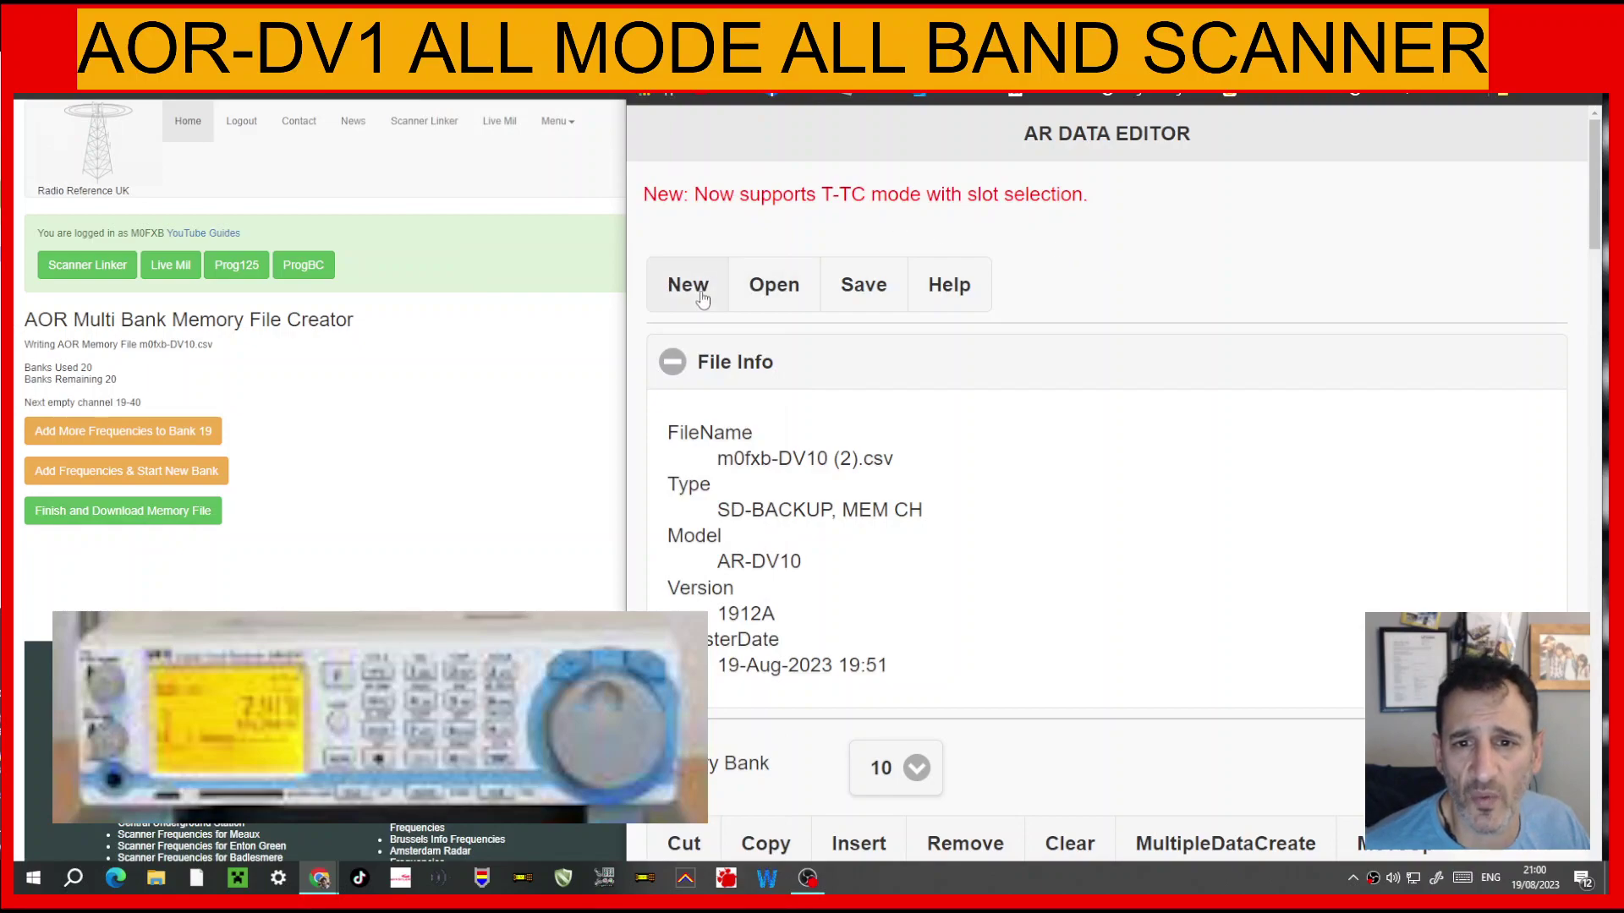
Step: Load the newly downloaded m0fxb-DV10 (3).csv into AR Data Editor
{"action": "left_click", "coordinate": [787, 301]}
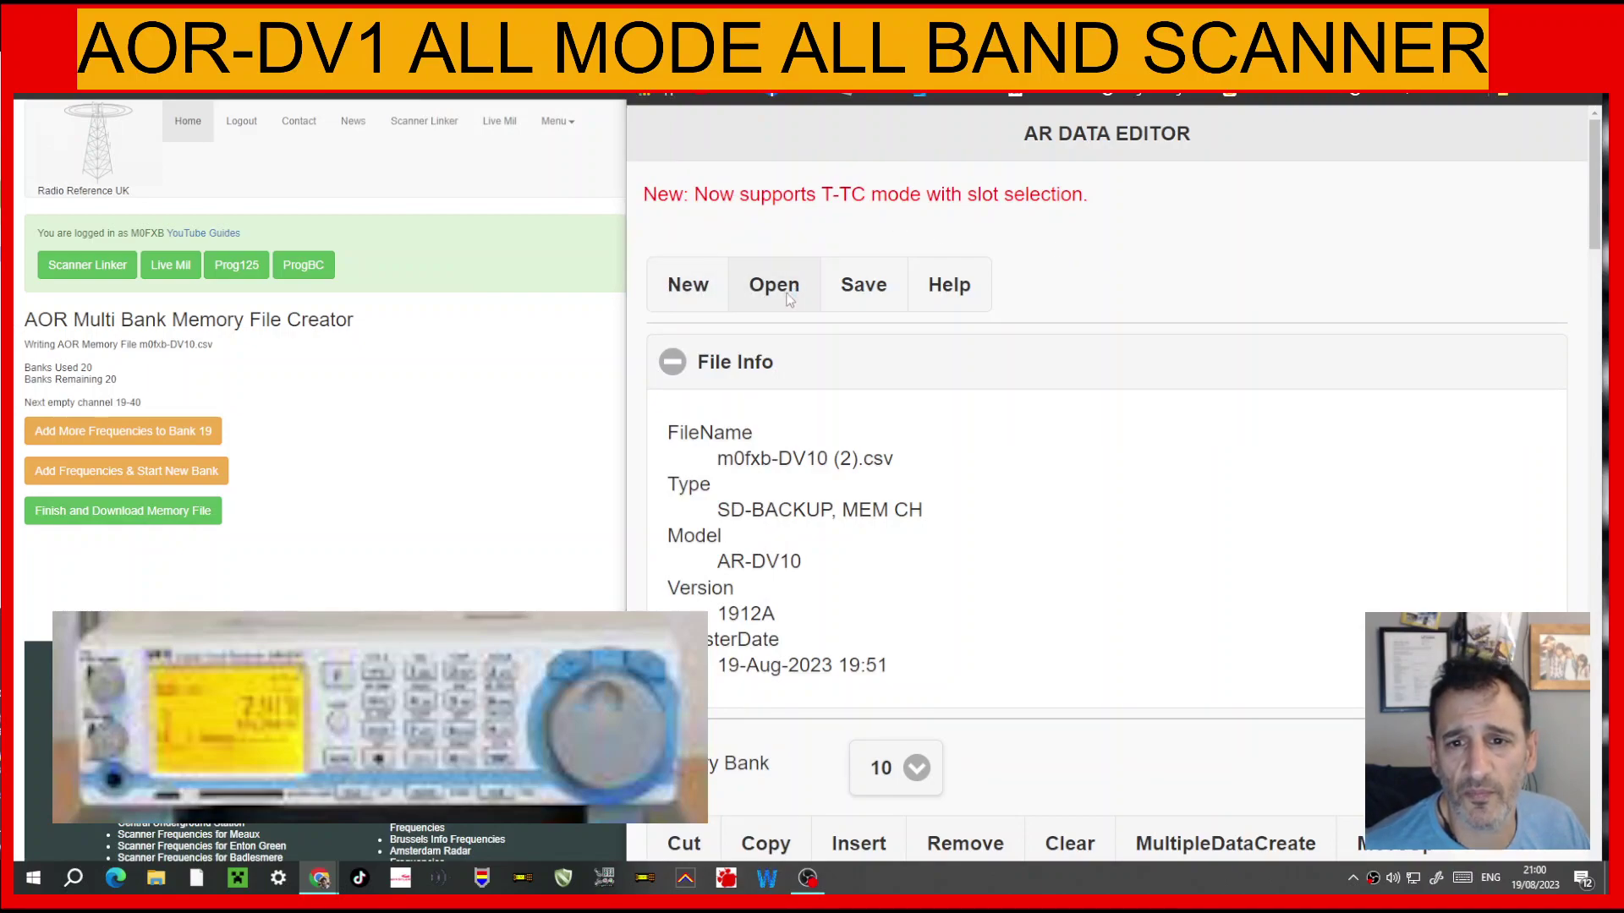
{"action": "double_click", "coordinate": [442, 151]}
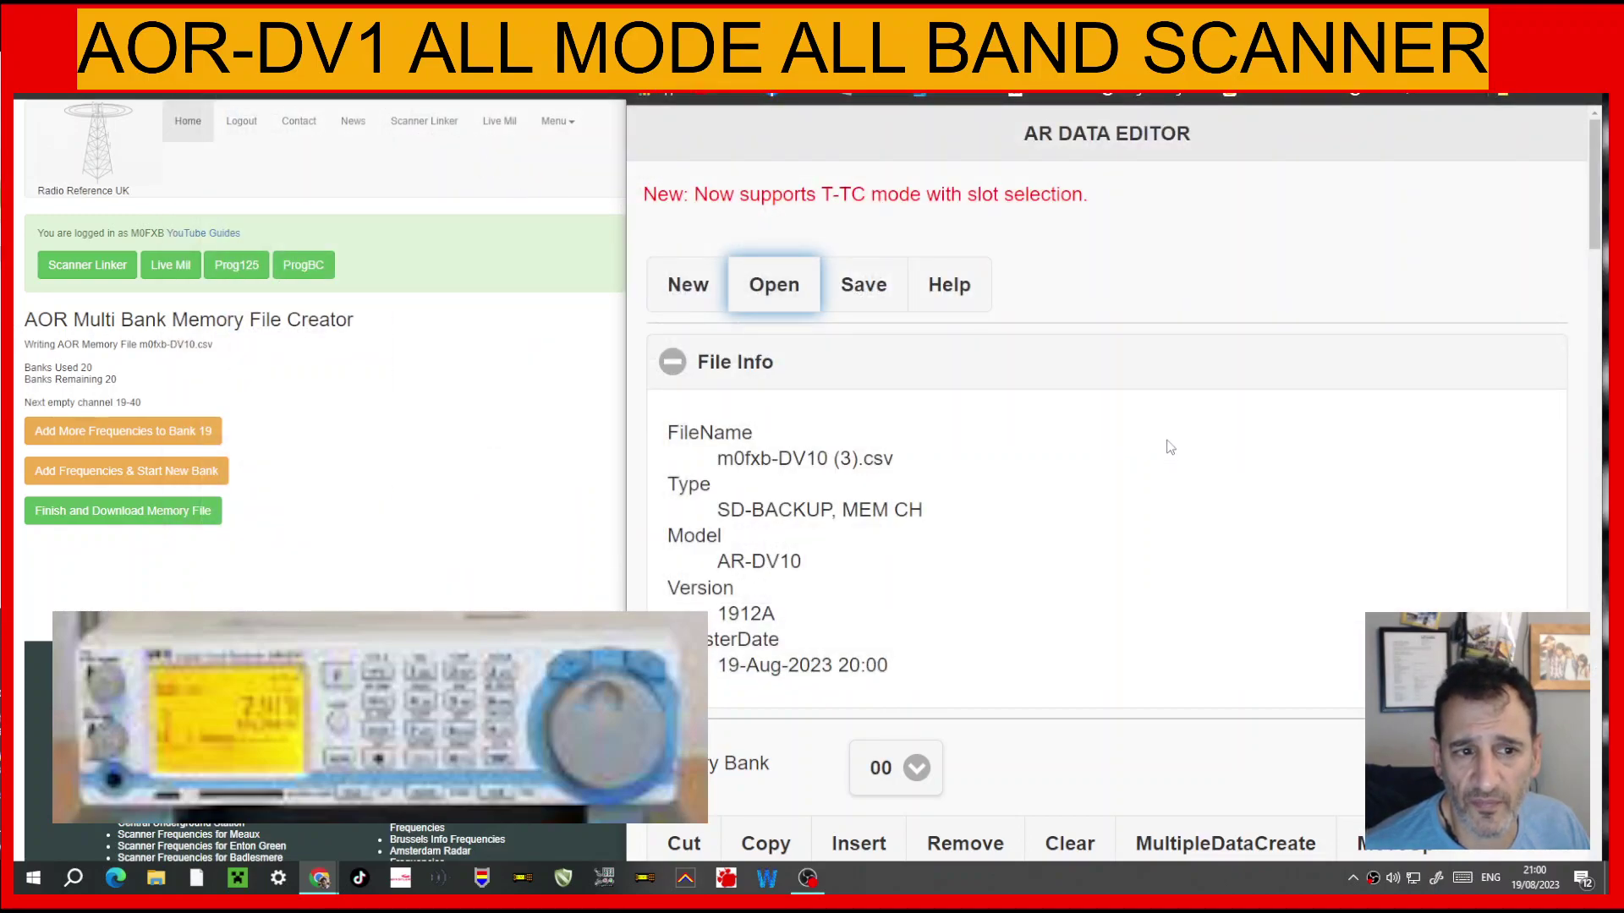
{"action": "scroll", "coordinate": [1171, 440], "scroll_direction": "down", "scroll_amount": 7}
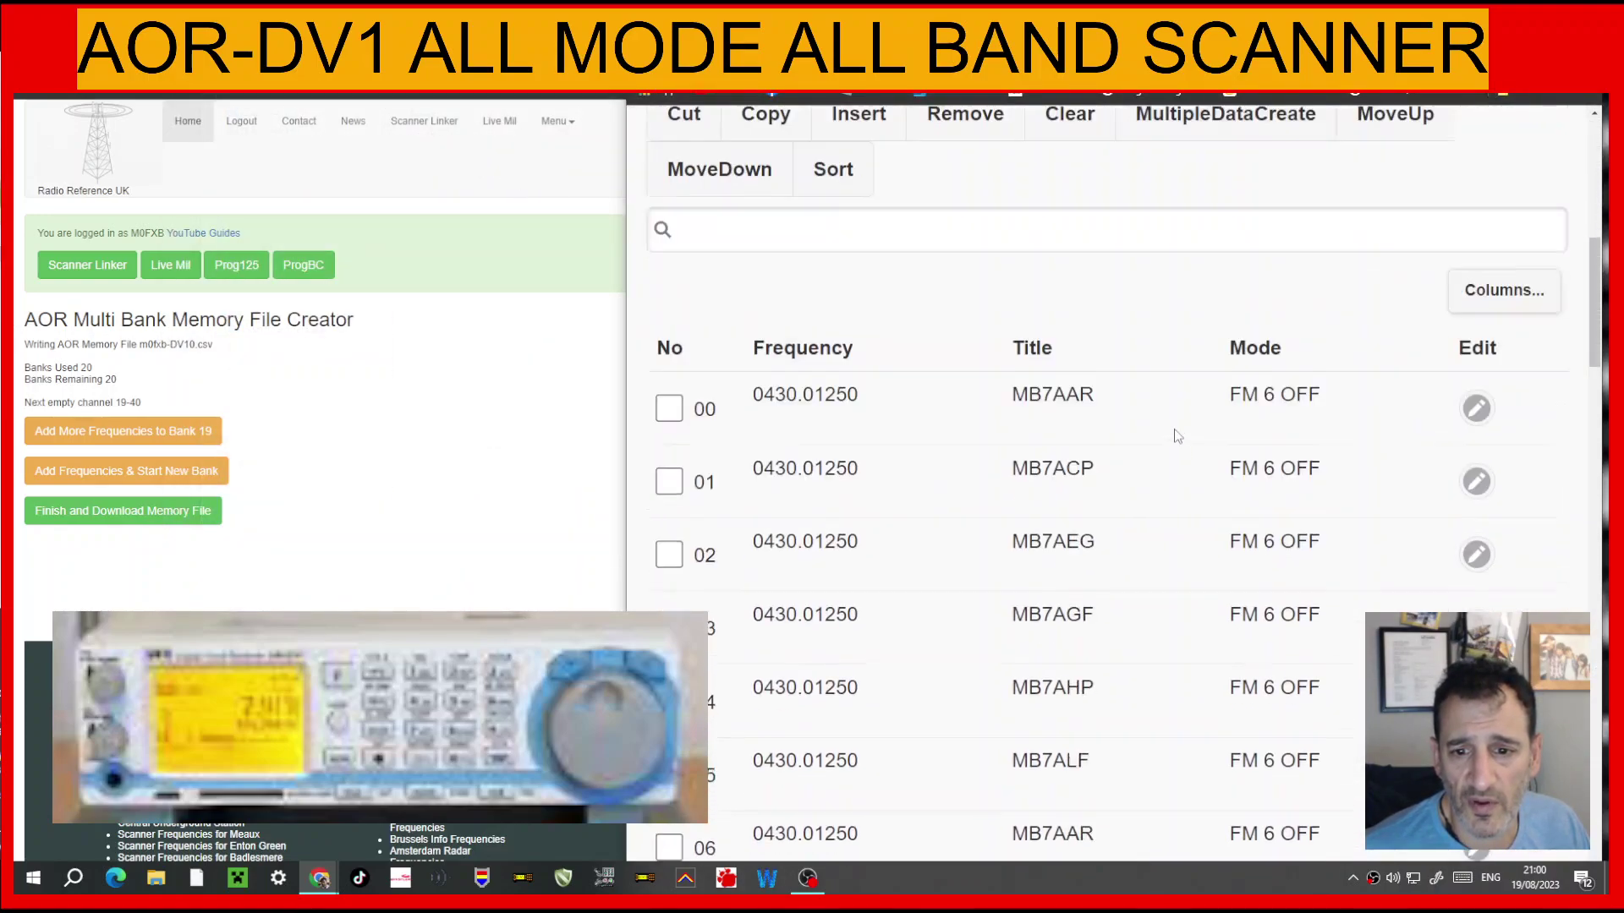
{"action": "scroll", "coordinate": [1175, 457], "scroll_direction": "up", "scroll_amount": 3}
{"action": "scroll", "coordinate": [1171, 491], "scroll_direction": "up", "scroll_amount": 6}
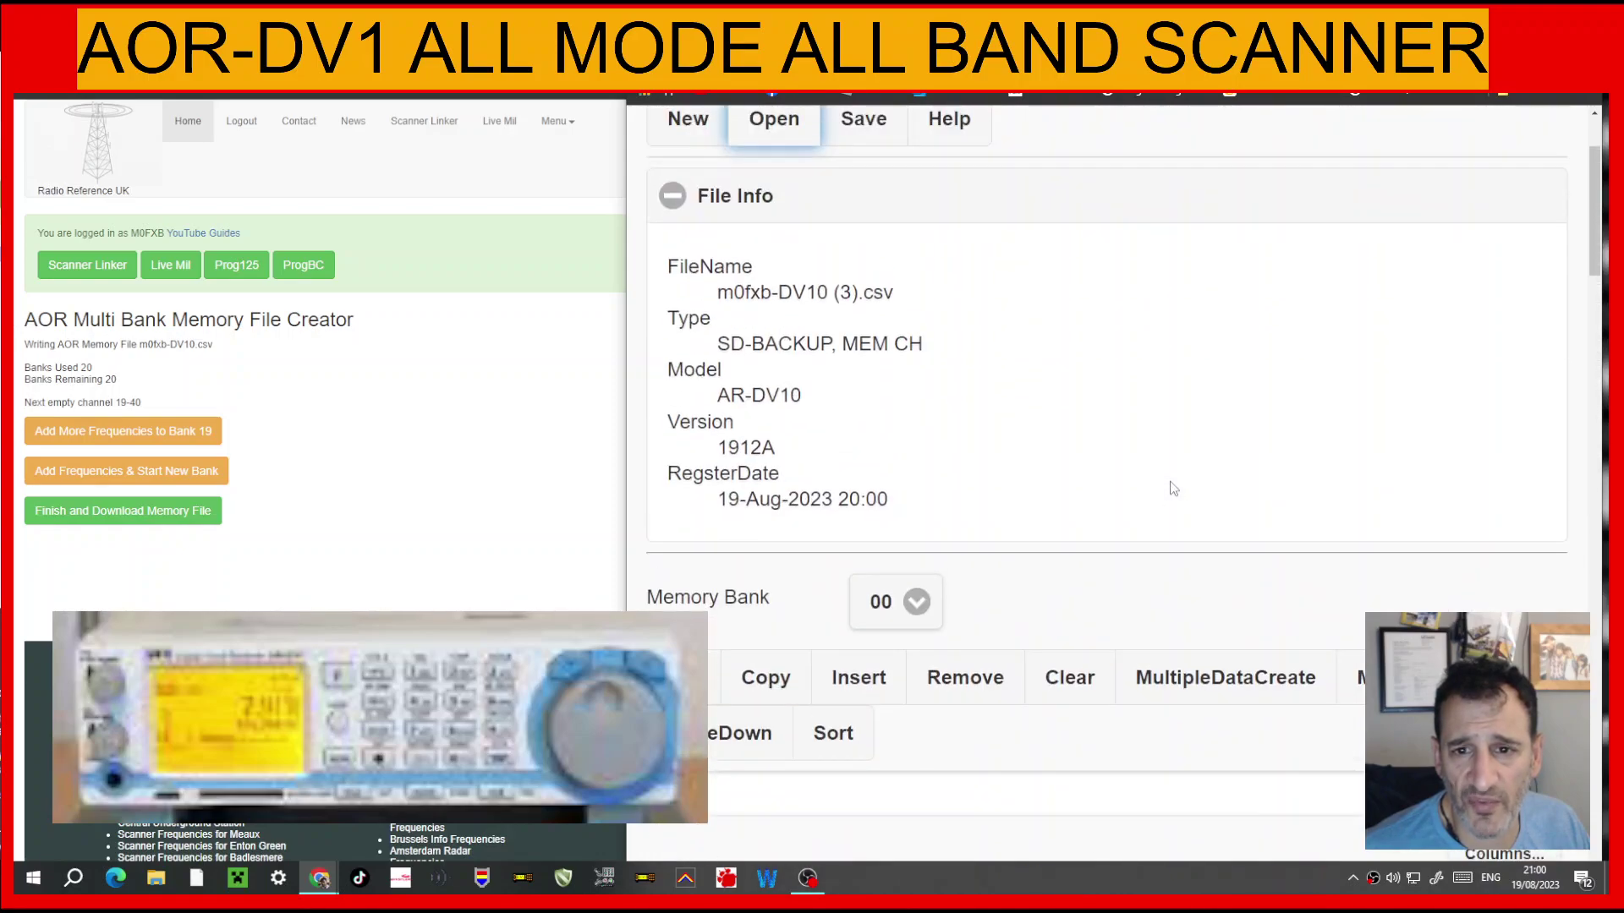
{"action": "scroll", "coordinate": [1196, 430], "scroll_direction": "down", "scroll_amount": 2}
{"action": "scroll", "coordinate": [1194, 428], "scroll_direction": "down", "scroll_amount": 3}
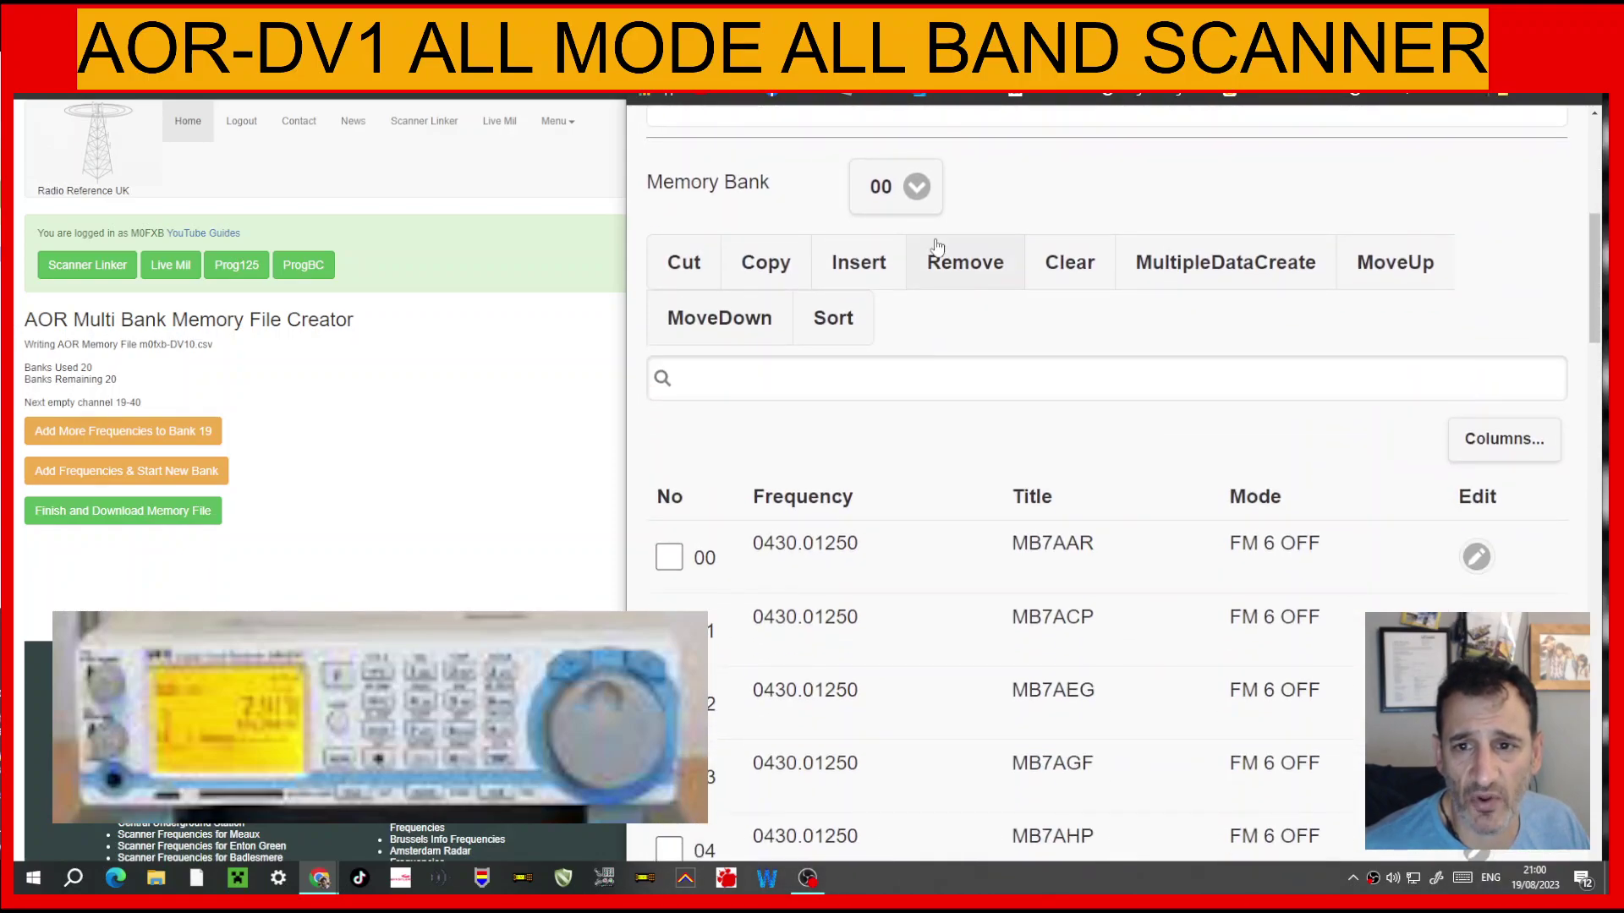
Step: View the channels in memory banks 01 and 07, then bring up the Save File dialog
{"action": "left_click", "coordinate": [918, 189]}
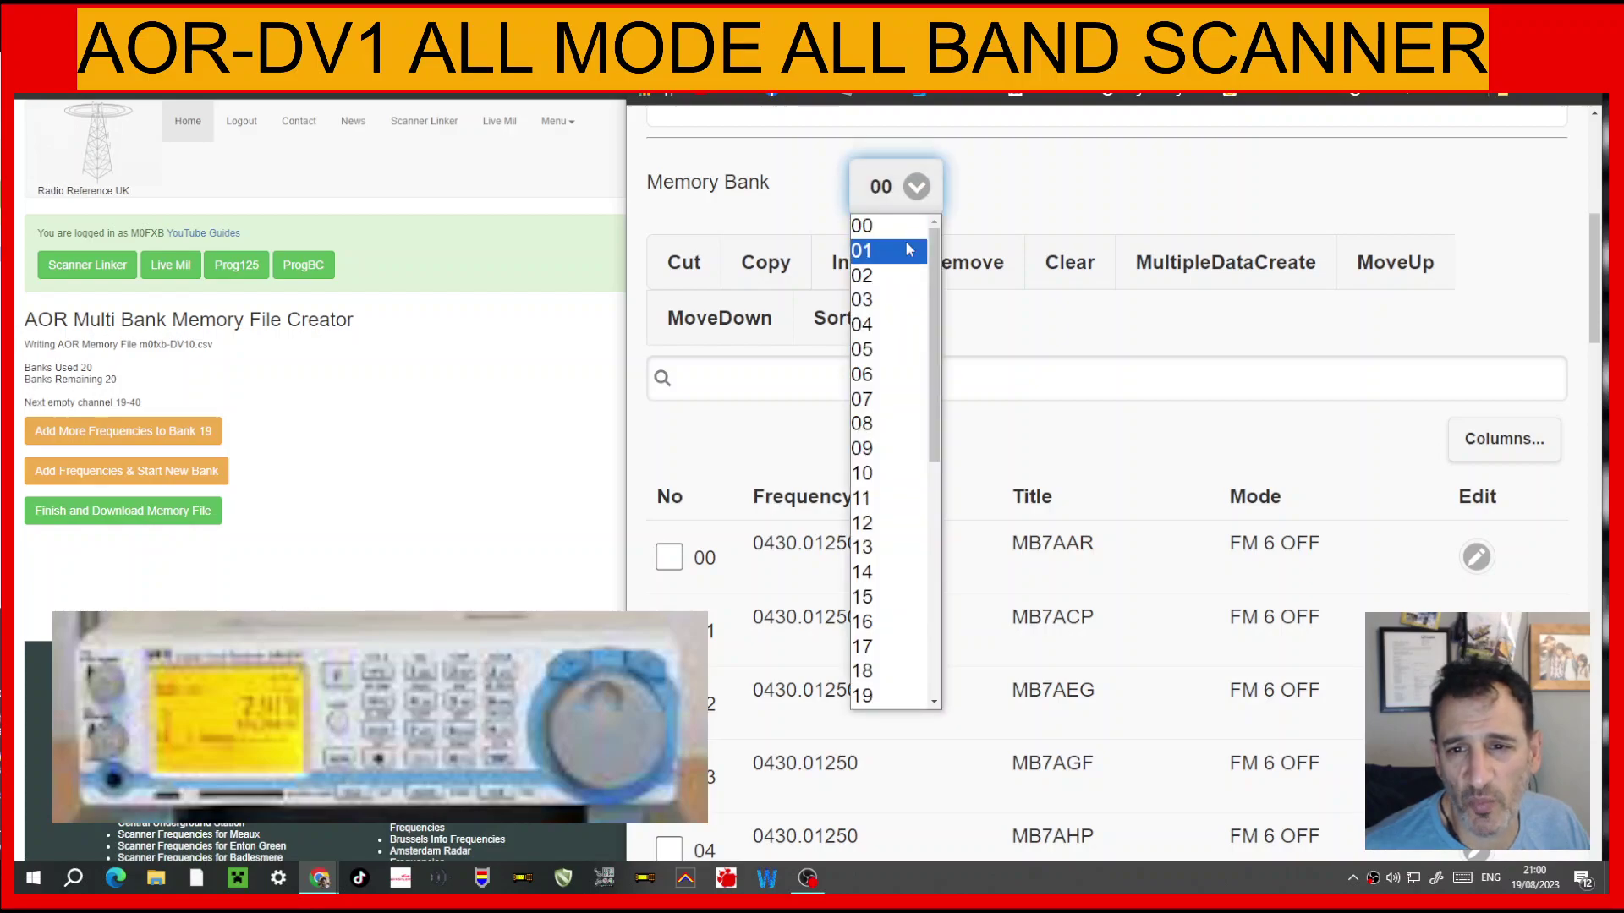
{"action": "left_click", "coordinate": [909, 250]}
{"action": "scroll", "coordinate": [1125, 380], "scroll_direction": "down", "scroll_amount": 5}
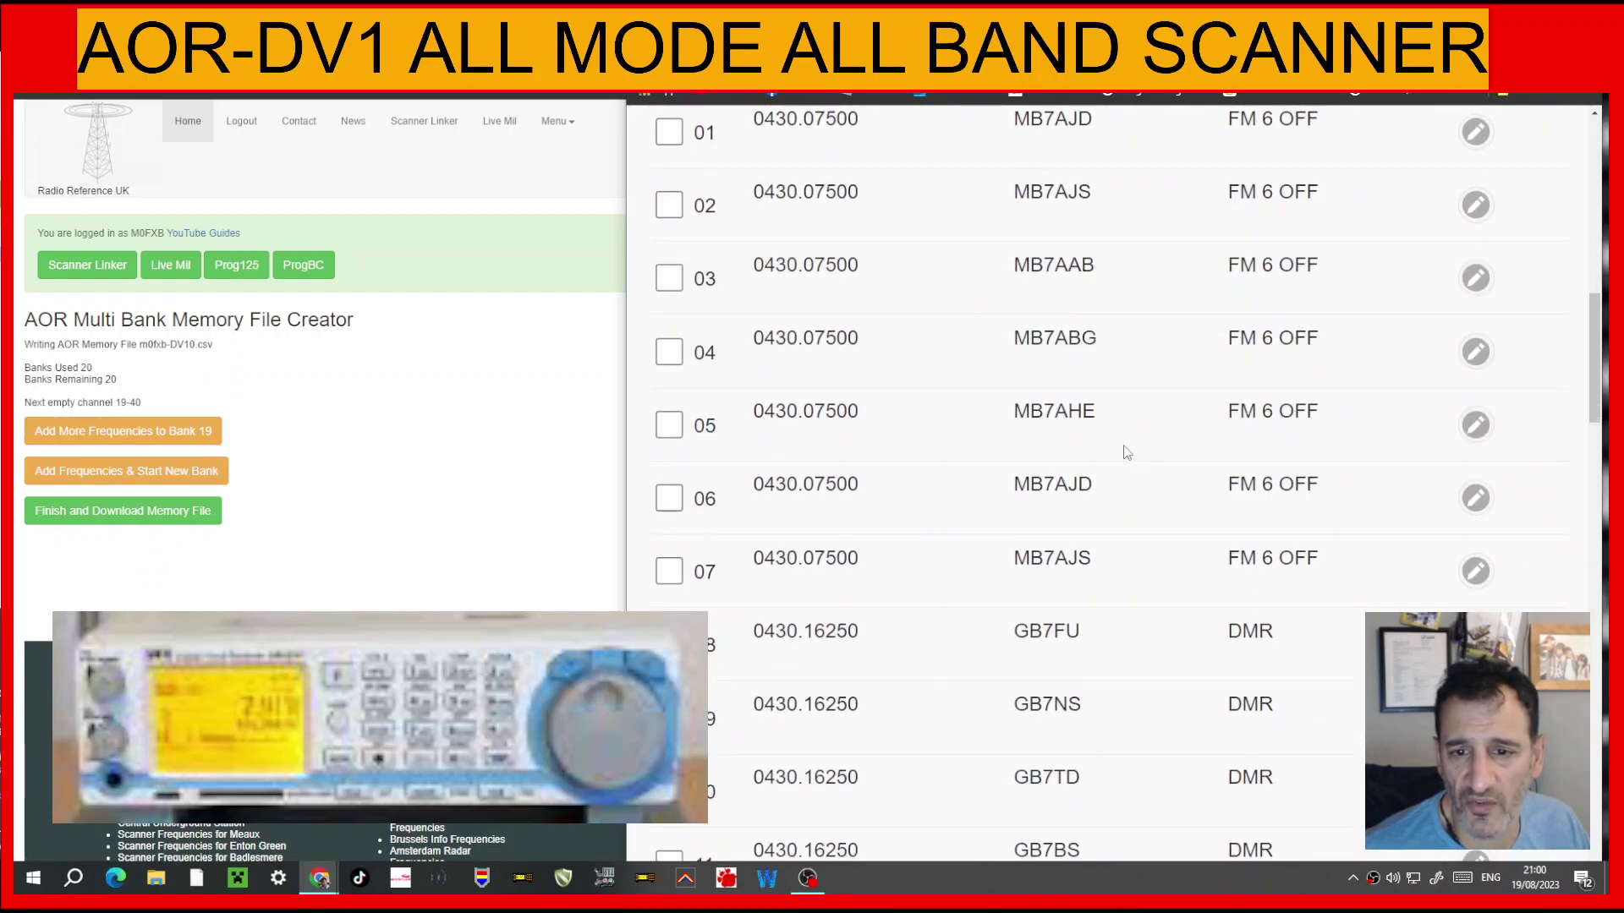
{"action": "scroll", "coordinate": [1125, 453], "scroll_direction": "up", "scroll_amount": 5}
{"action": "left_click", "coordinate": [915, 186]}
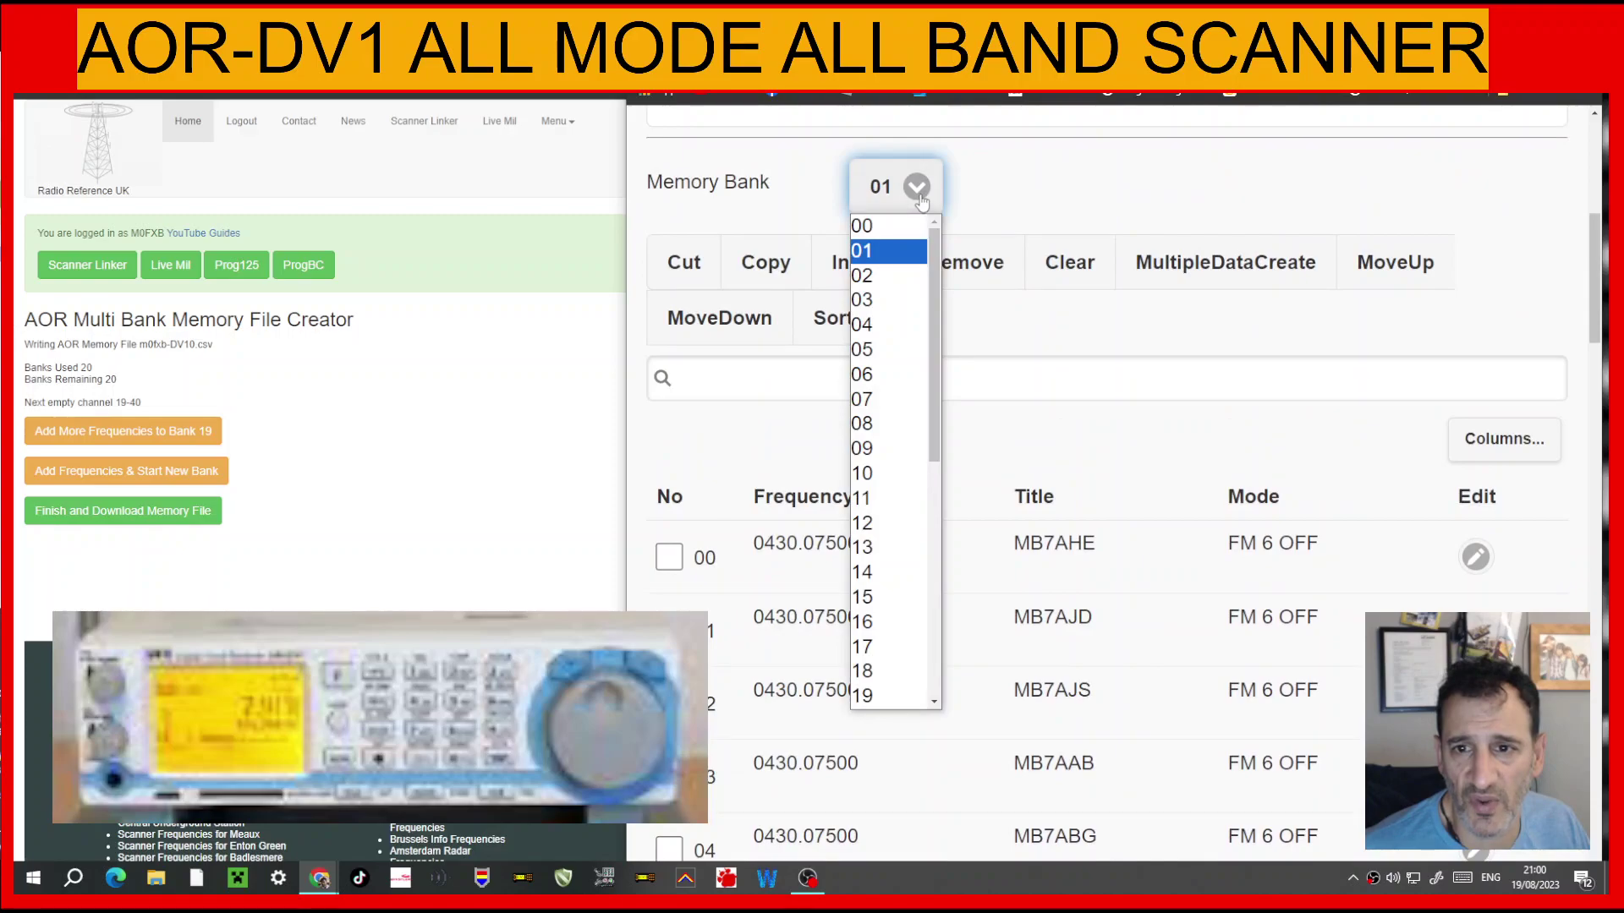
{"action": "left_click", "coordinate": [915, 403]}
{"action": "scroll", "coordinate": [1100, 423], "scroll_direction": "down", "scroll_amount": 6}
{"action": "scroll", "coordinate": [1104, 424], "scroll_direction": "up", "scroll_amount": 7}
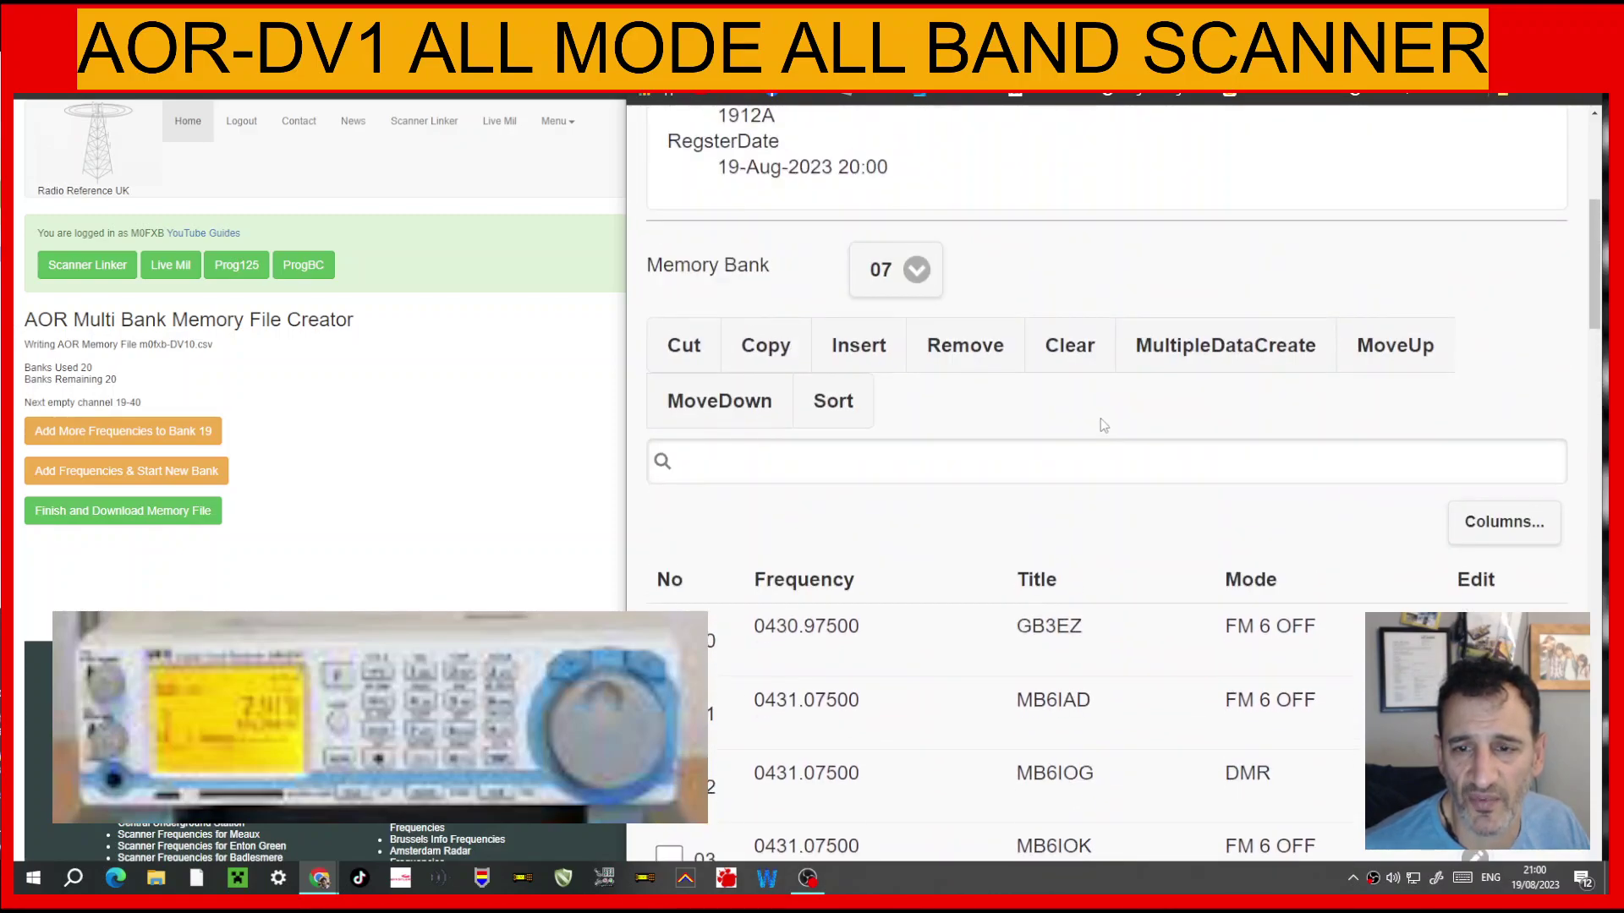
{"action": "scroll", "coordinate": [1099, 418], "scroll_direction": "up", "scroll_amount": 5}
{"action": "left_click", "coordinate": [856, 286]}
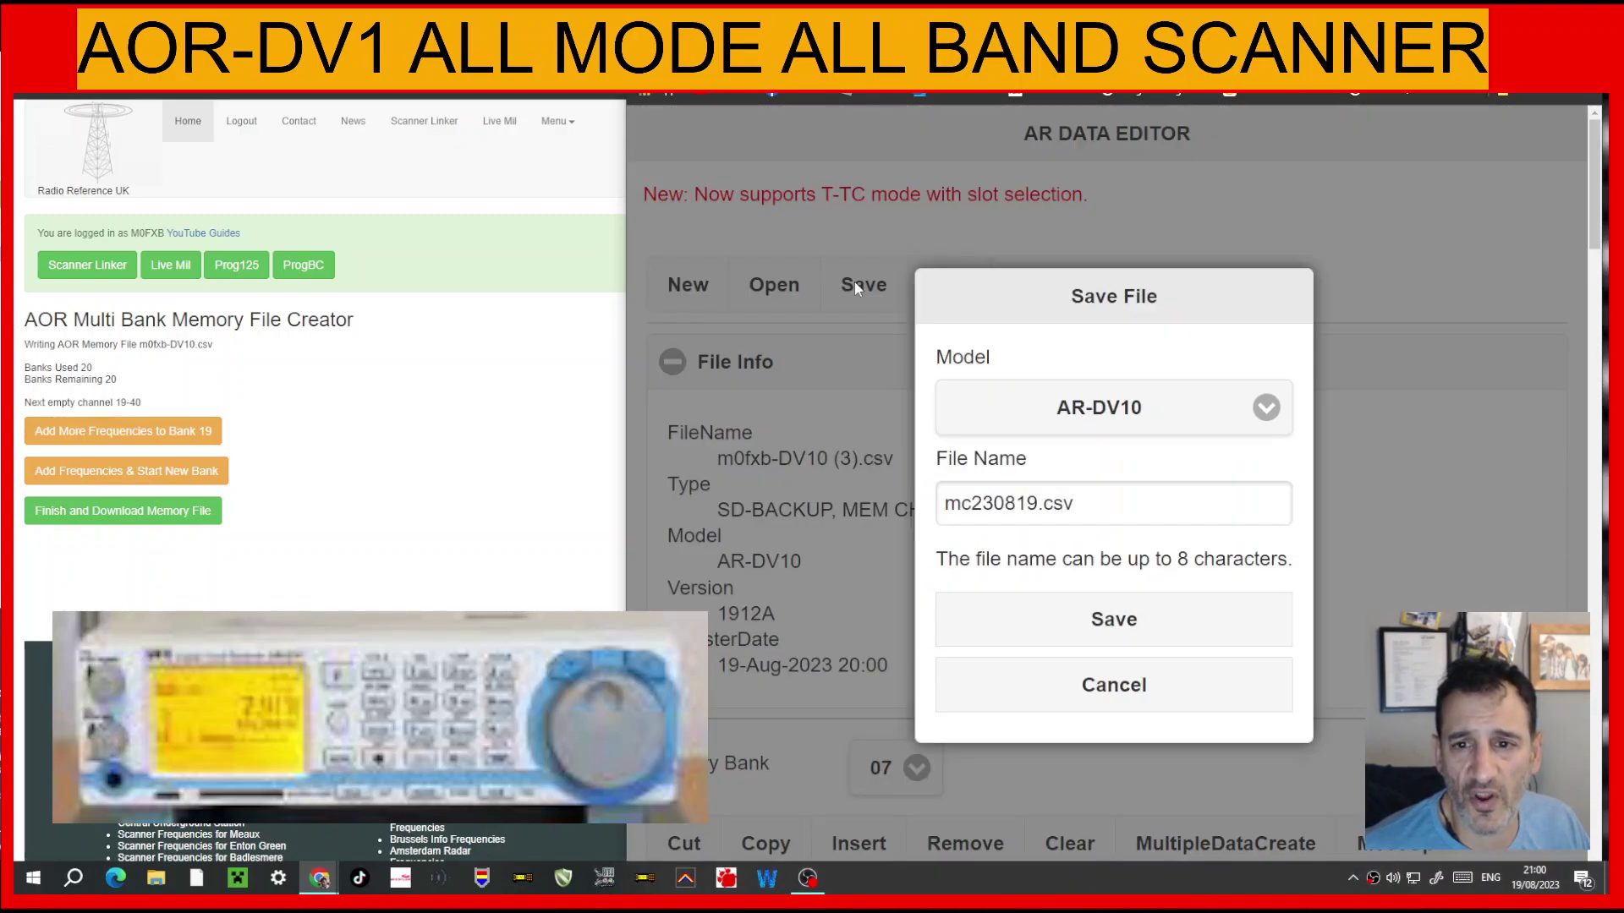
Step: Save the AR-DV10 memory file as mc230819.csv, then widen the browser pane and scroll the table
{"action": "left_click", "coordinate": [1100, 407]}
{"action": "left_click", "coordinate": [1116, 620]}
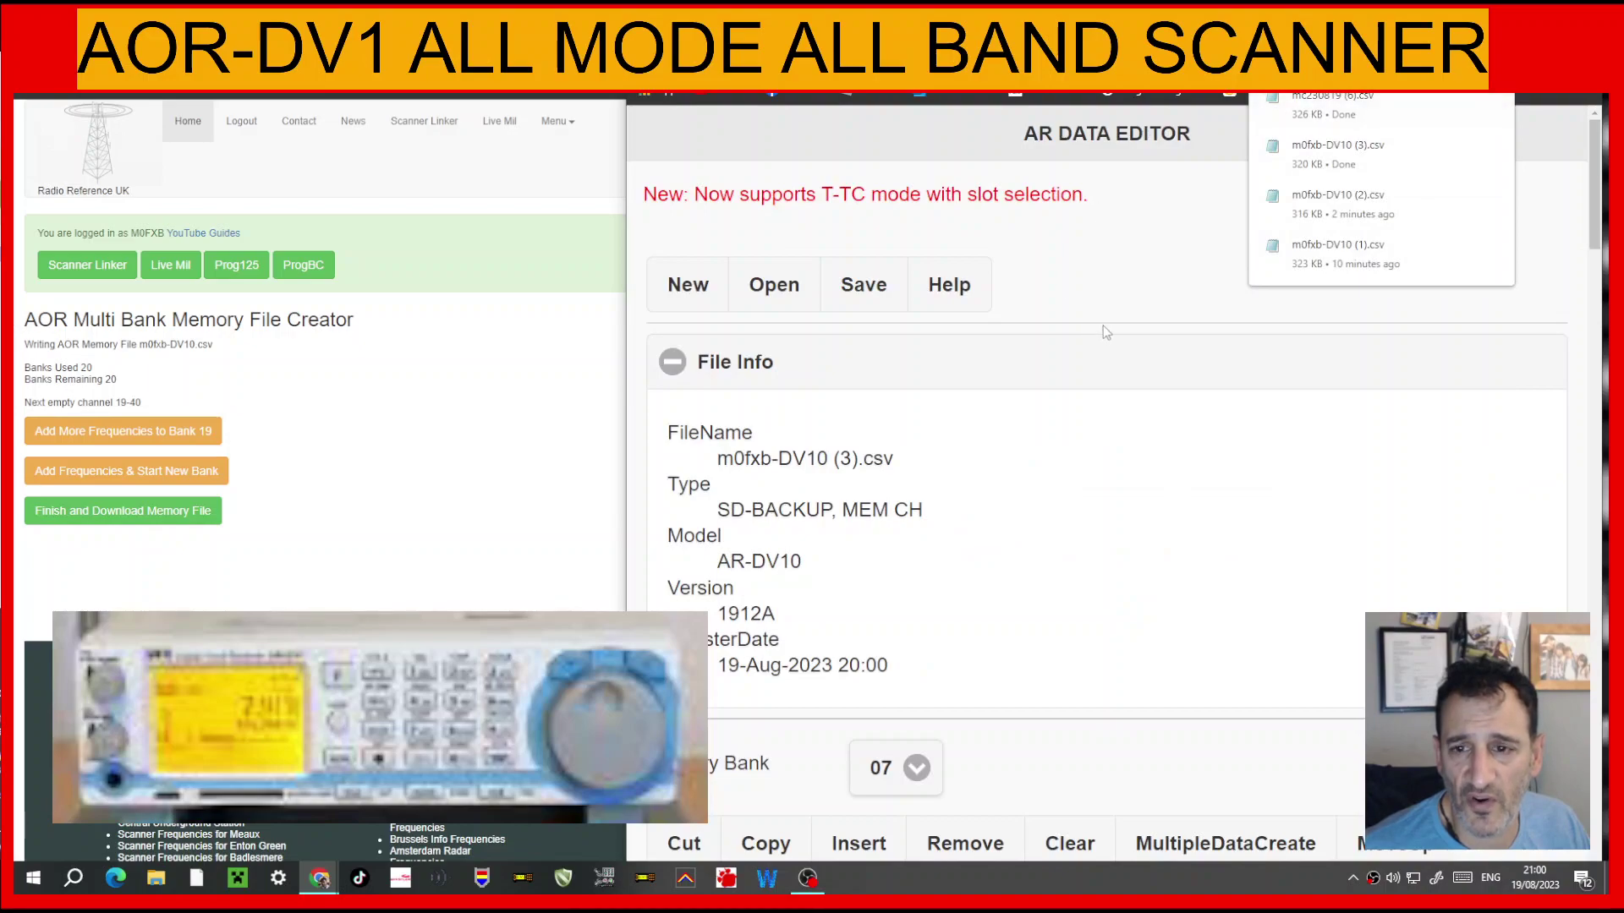
{"action": "left_click_drag", "start_coordinate": [622, 316], "coordinate": [685, 315]}
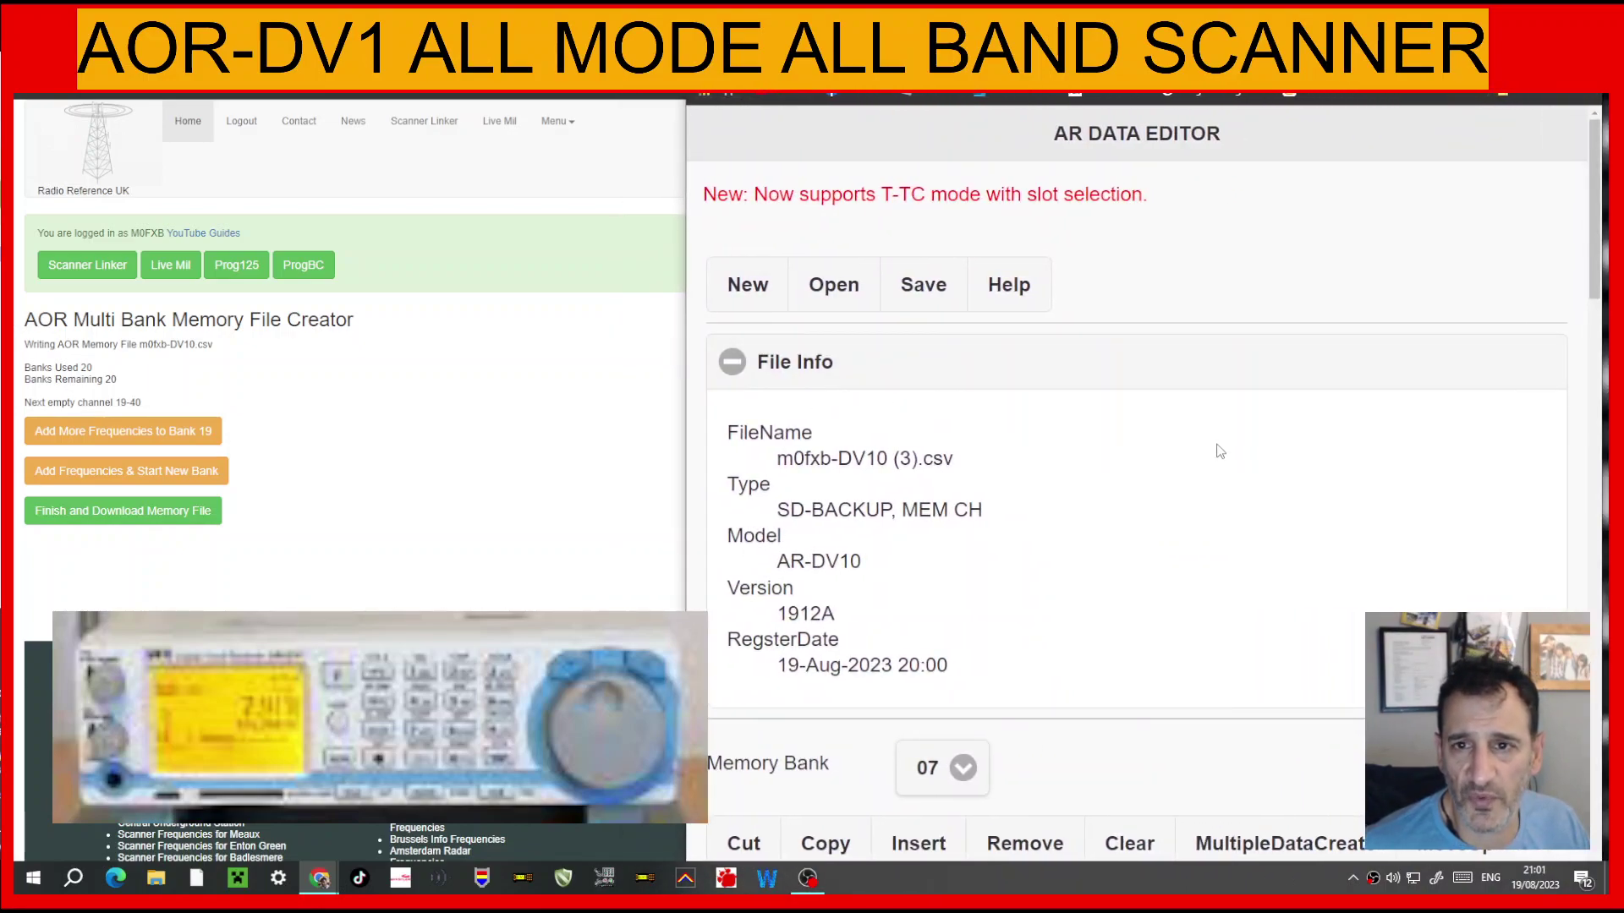
{"action": "scroll", "coordinate": [1214, 446], "scroll_direction": "down", "scroll_amount": 15}
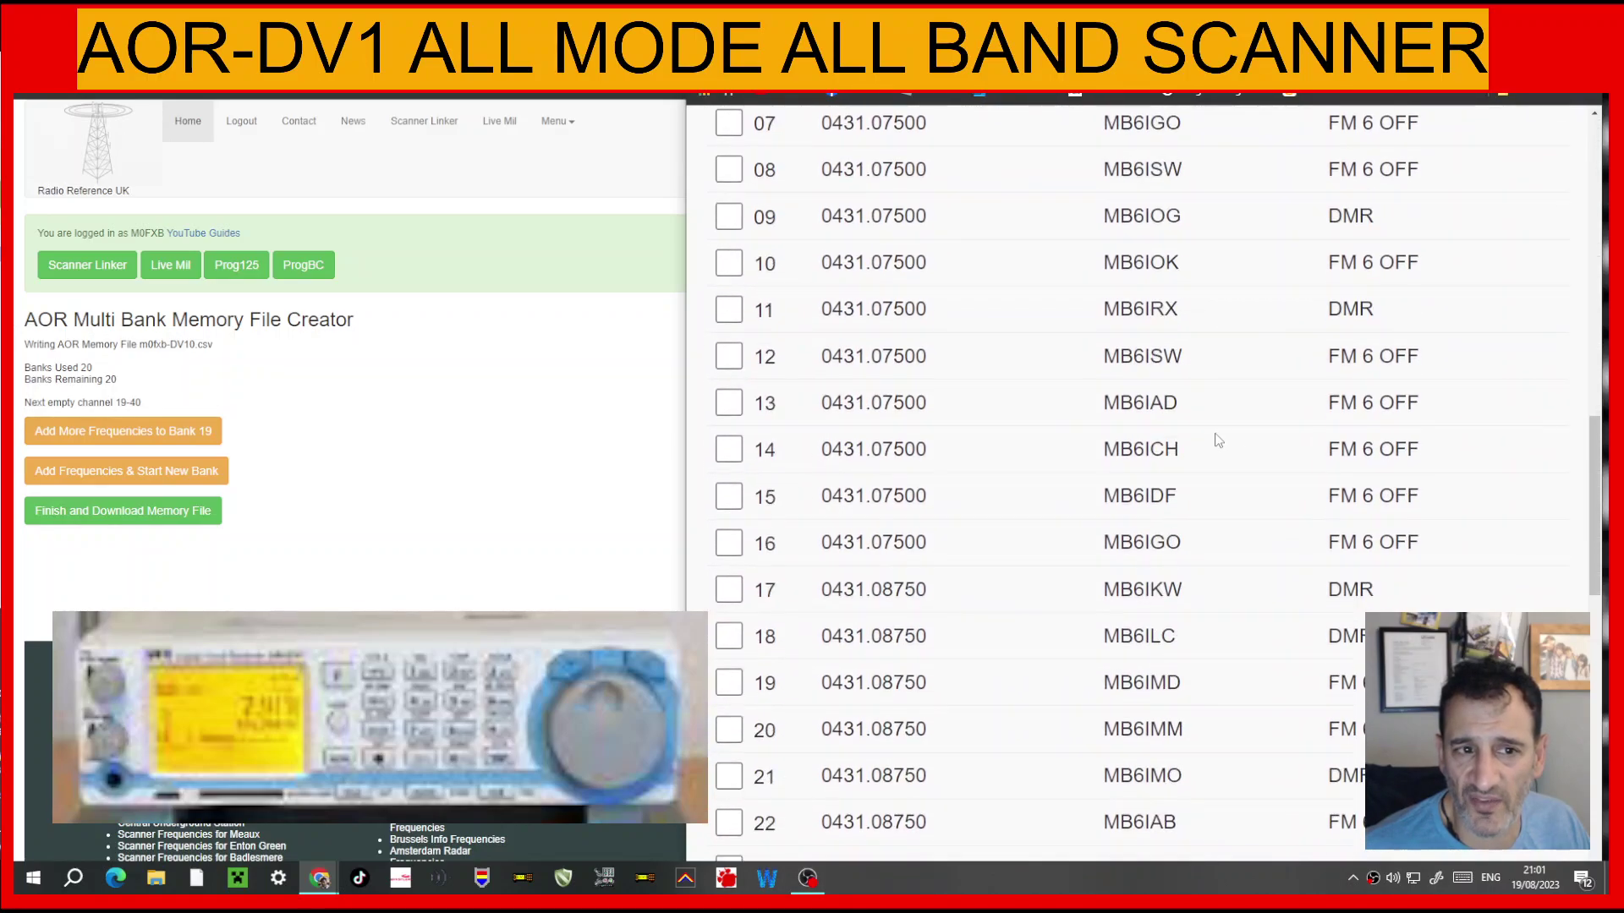
{"action": "scroll", "coordinate": [903, 354], "scroll_direction": "up", "scroll_amount": 3}
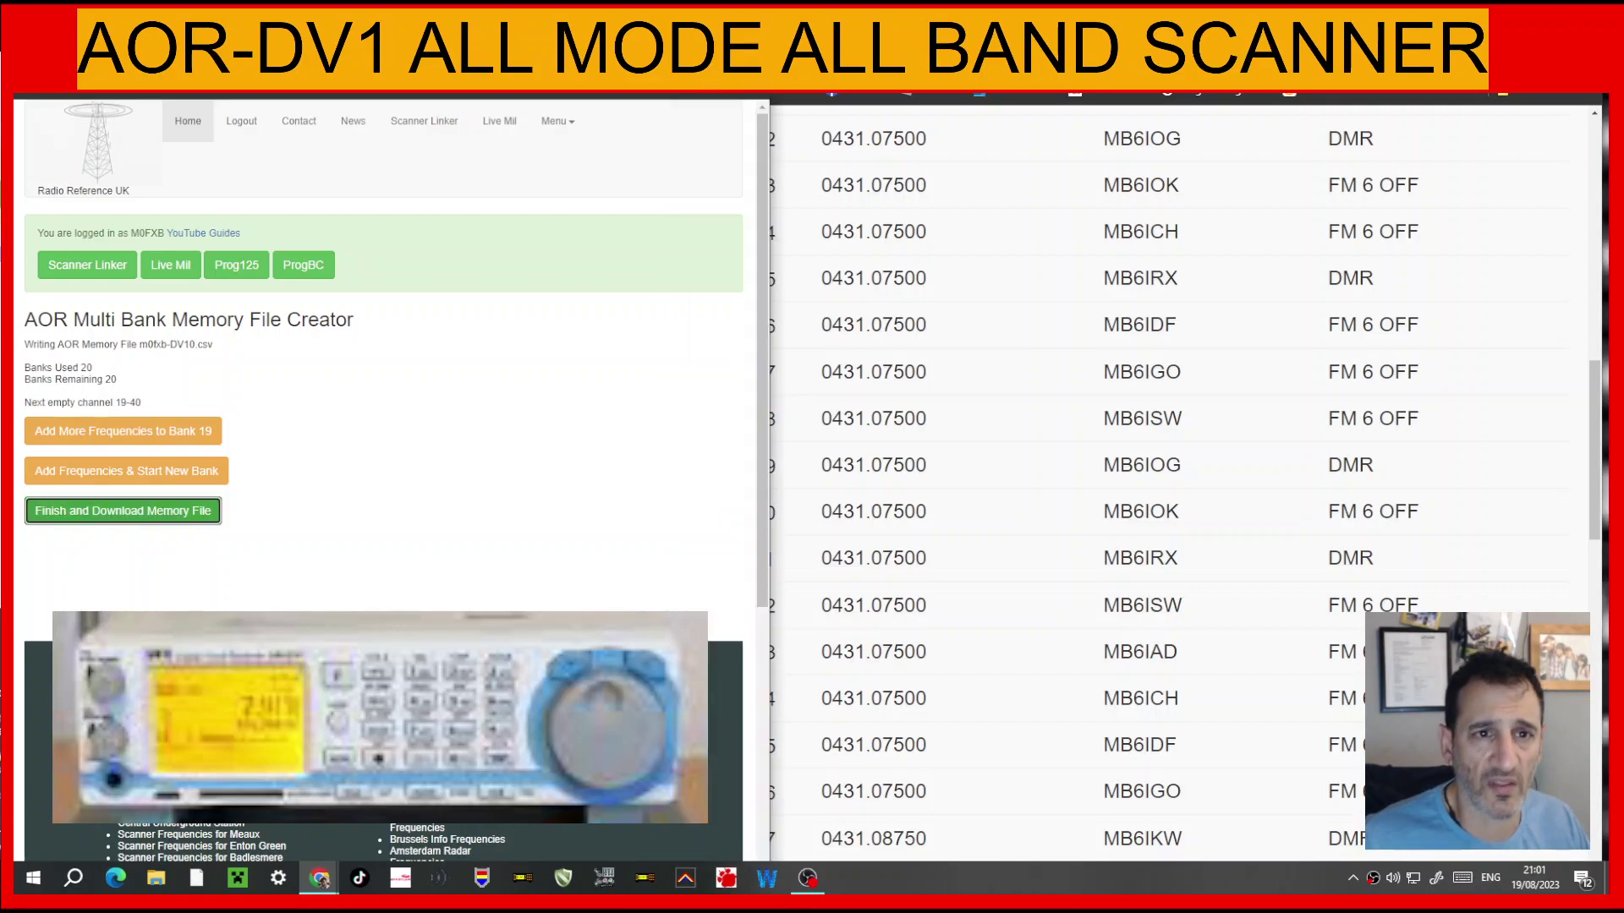
Step: Search for 'radio reference.com' in a new browser tab and open the RadioReference.com site
{"action": "key", "text": "ctrl+t"}
{"action": "type", "text": "radio ref"}
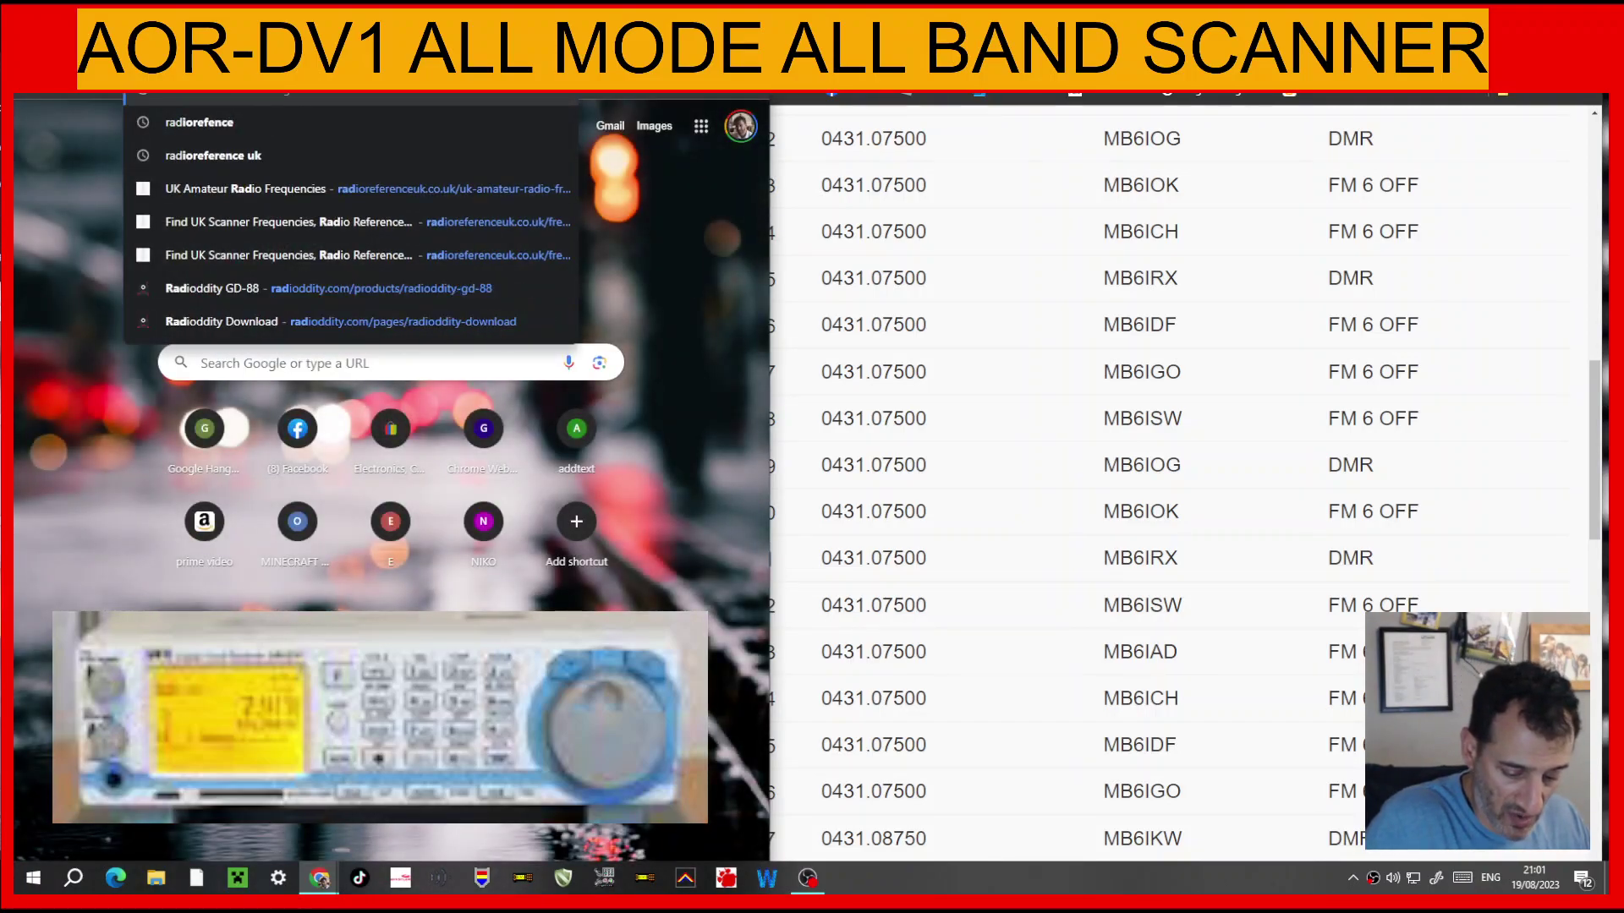
{"action": "type", "text": "erence"}
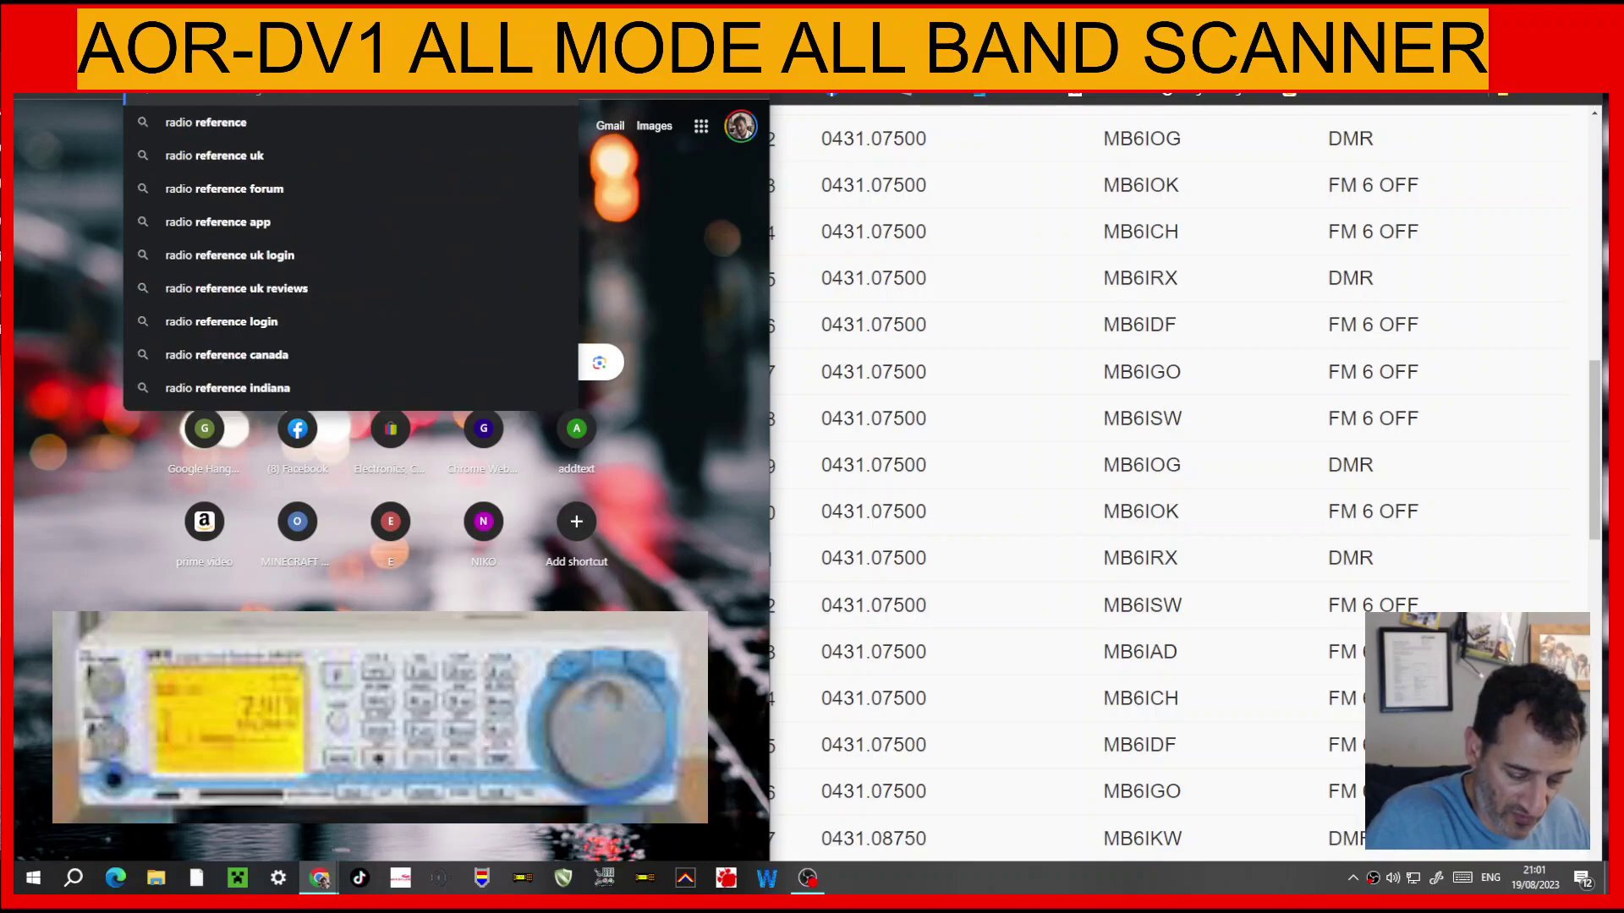
{"action": "type", "text": ".com"}
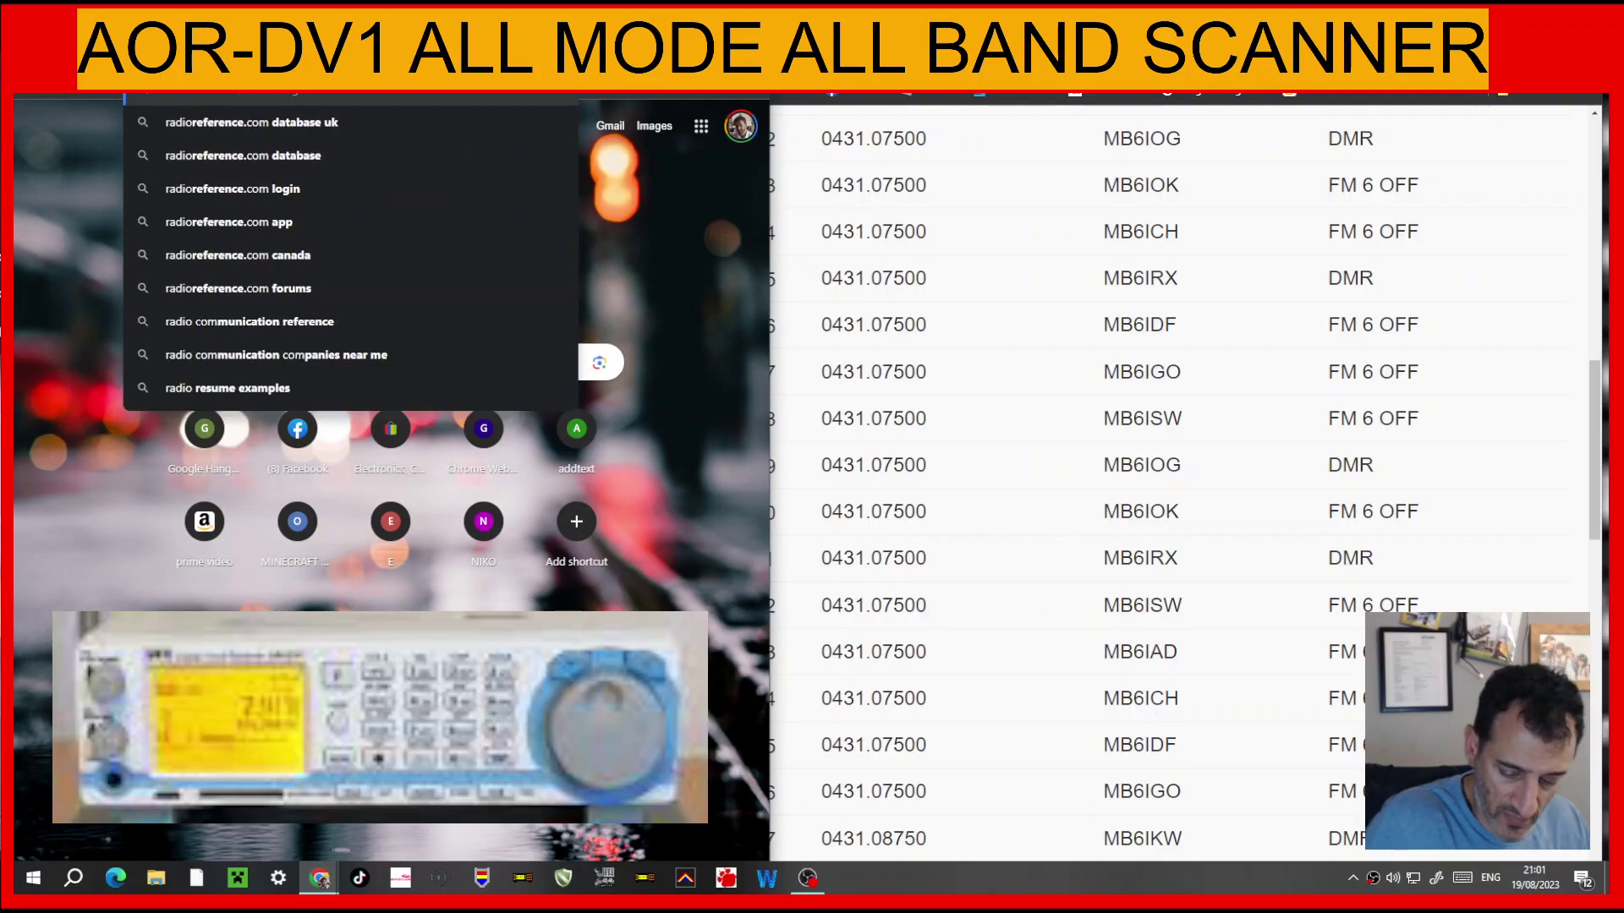
{"action": "key", "text": "Return"}
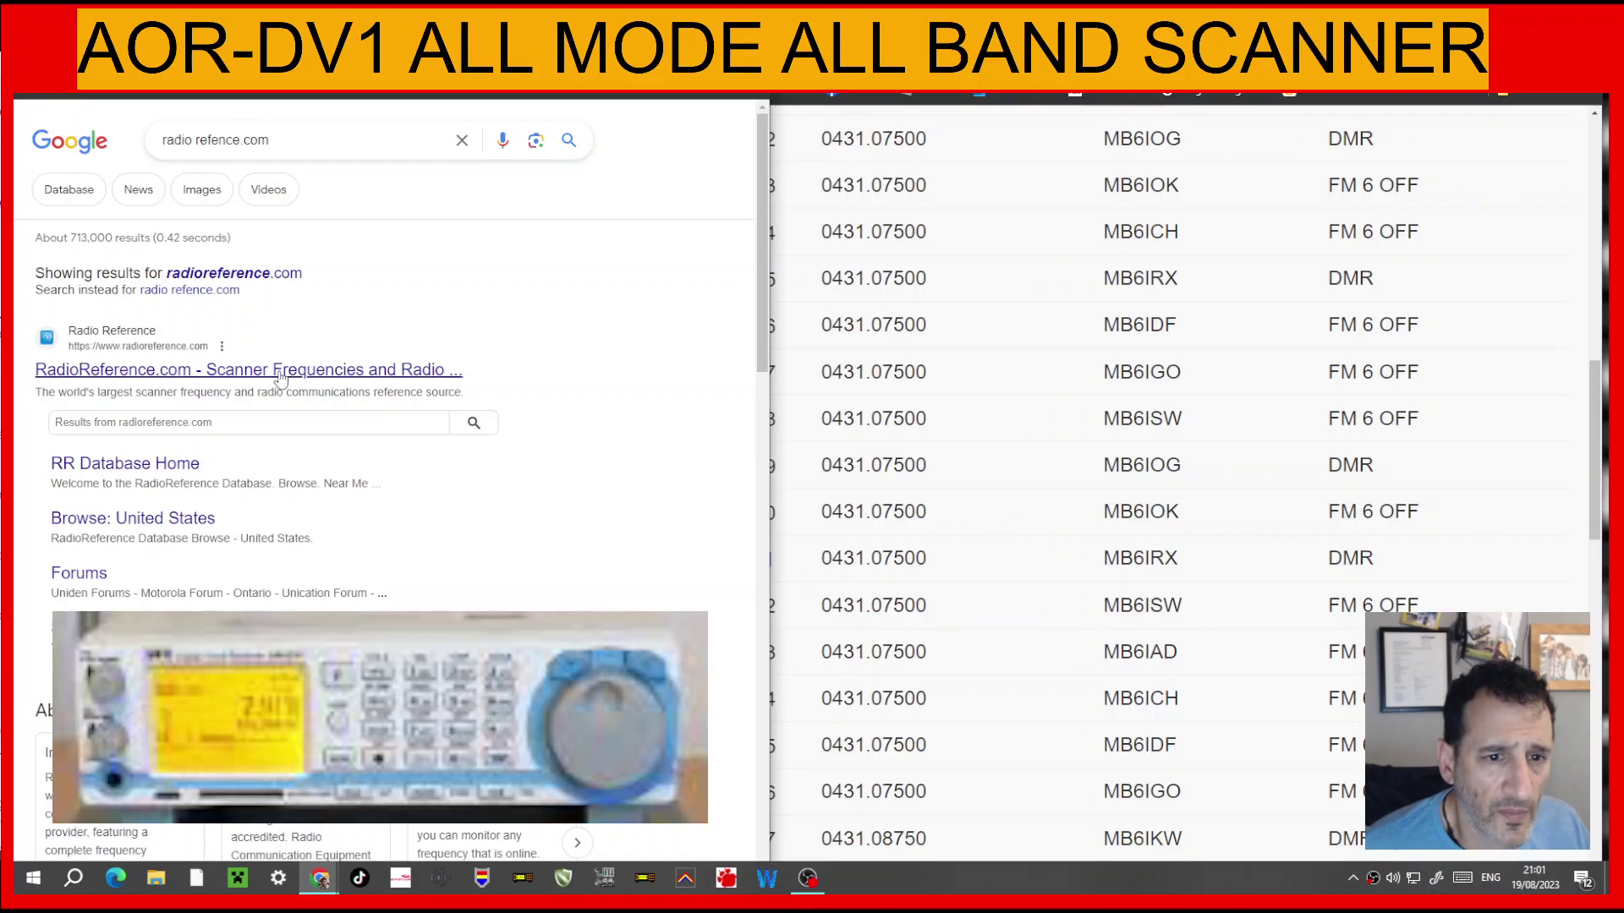
{"action": "left_click", "coordinate": [281, 372]}
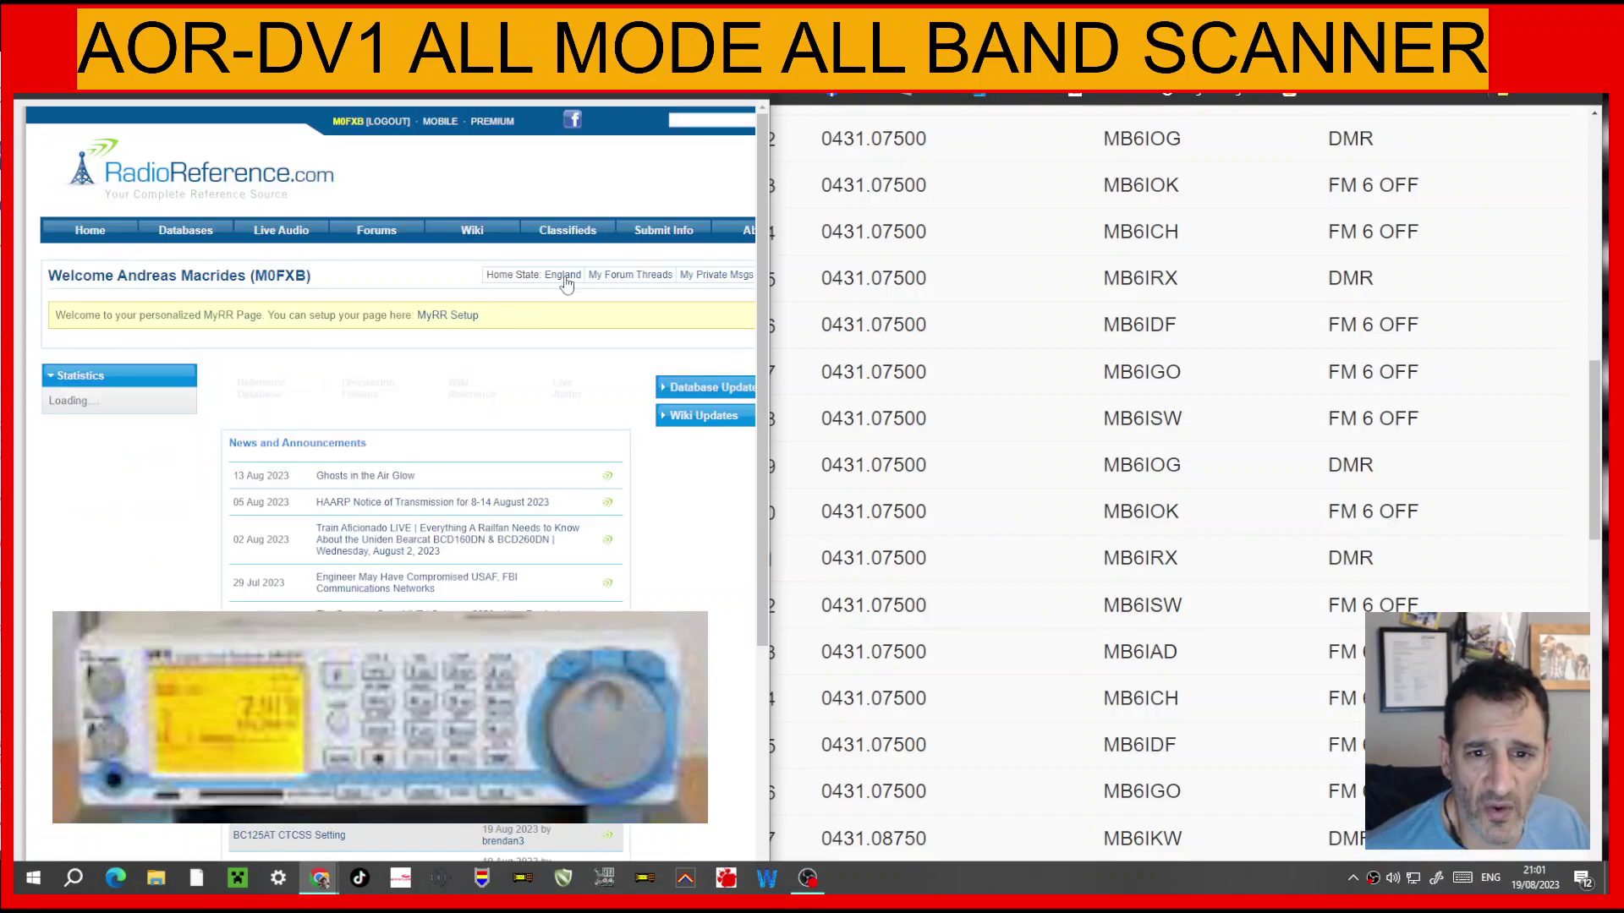
Step: Visit the RadioReference Forums, return to the MyRR home page, then bring AR Data Editor forward
{"action": "left_click_drag", "start_coordinate": [770, 225], "coordinate": [888, 225]}
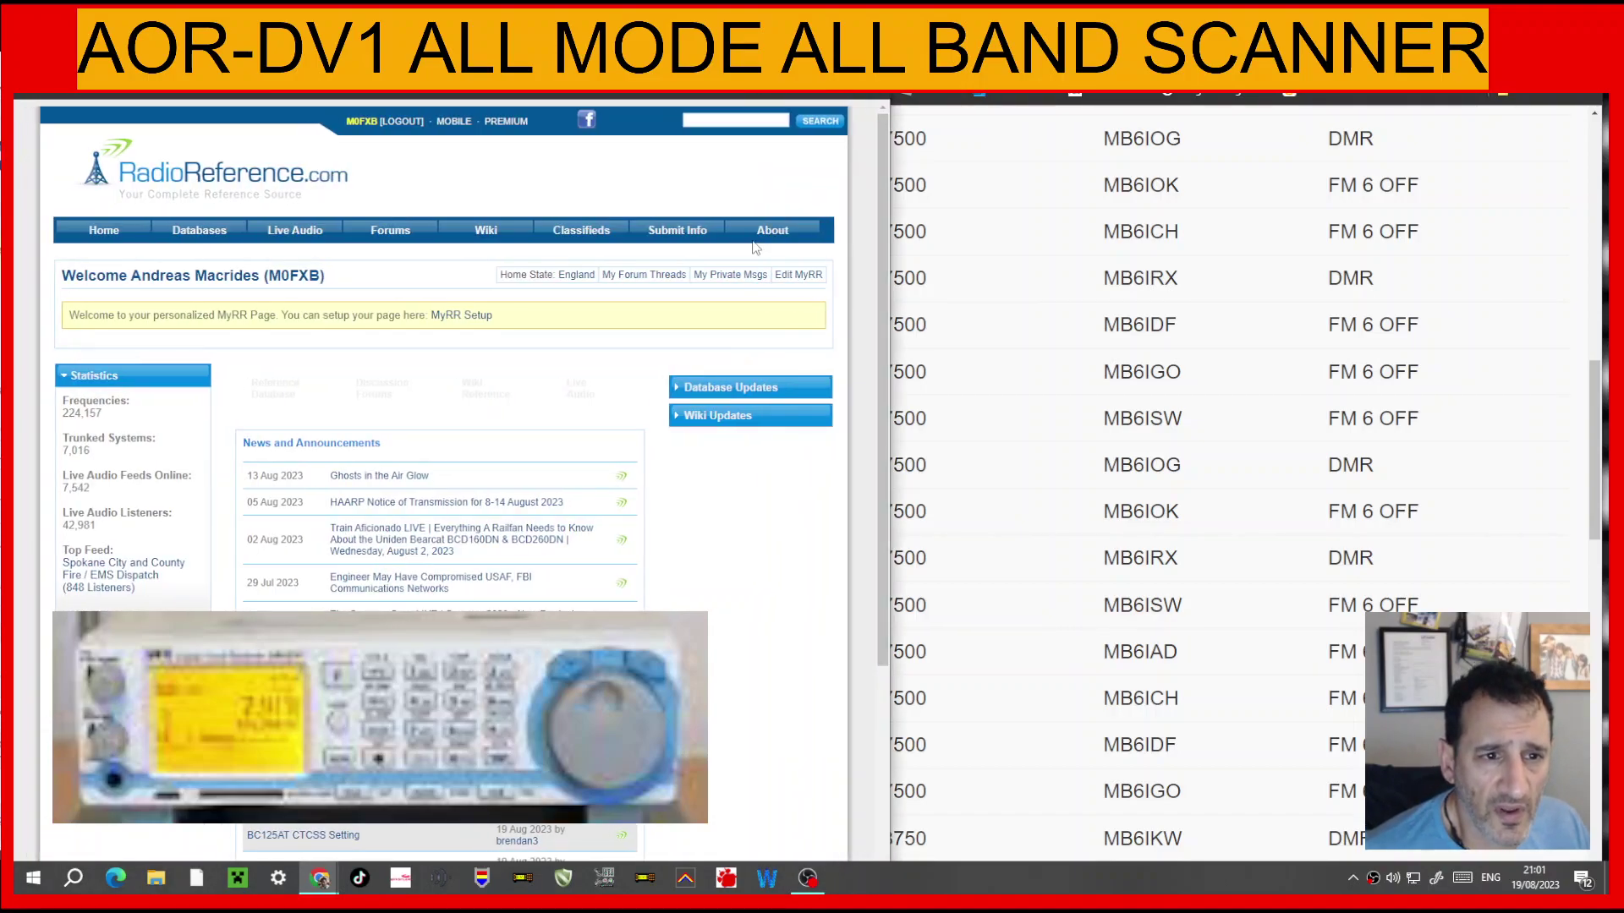
{"action": "mouse_move", "coordinate": [486, 233]}
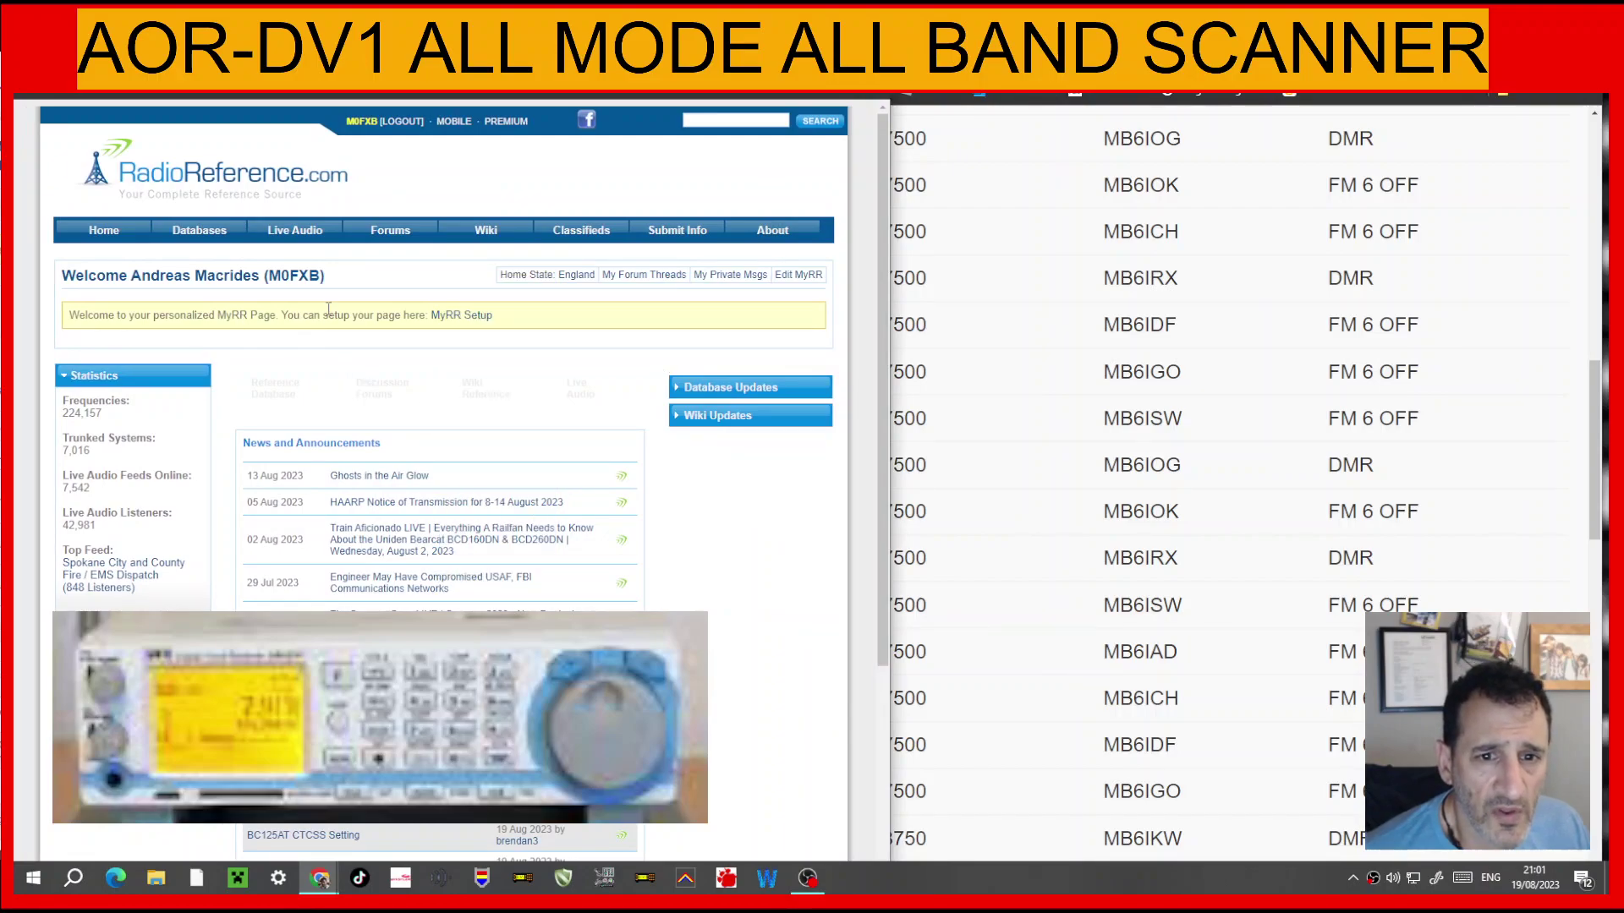
{"action": "left_click", "coordinate": [390, 230]}
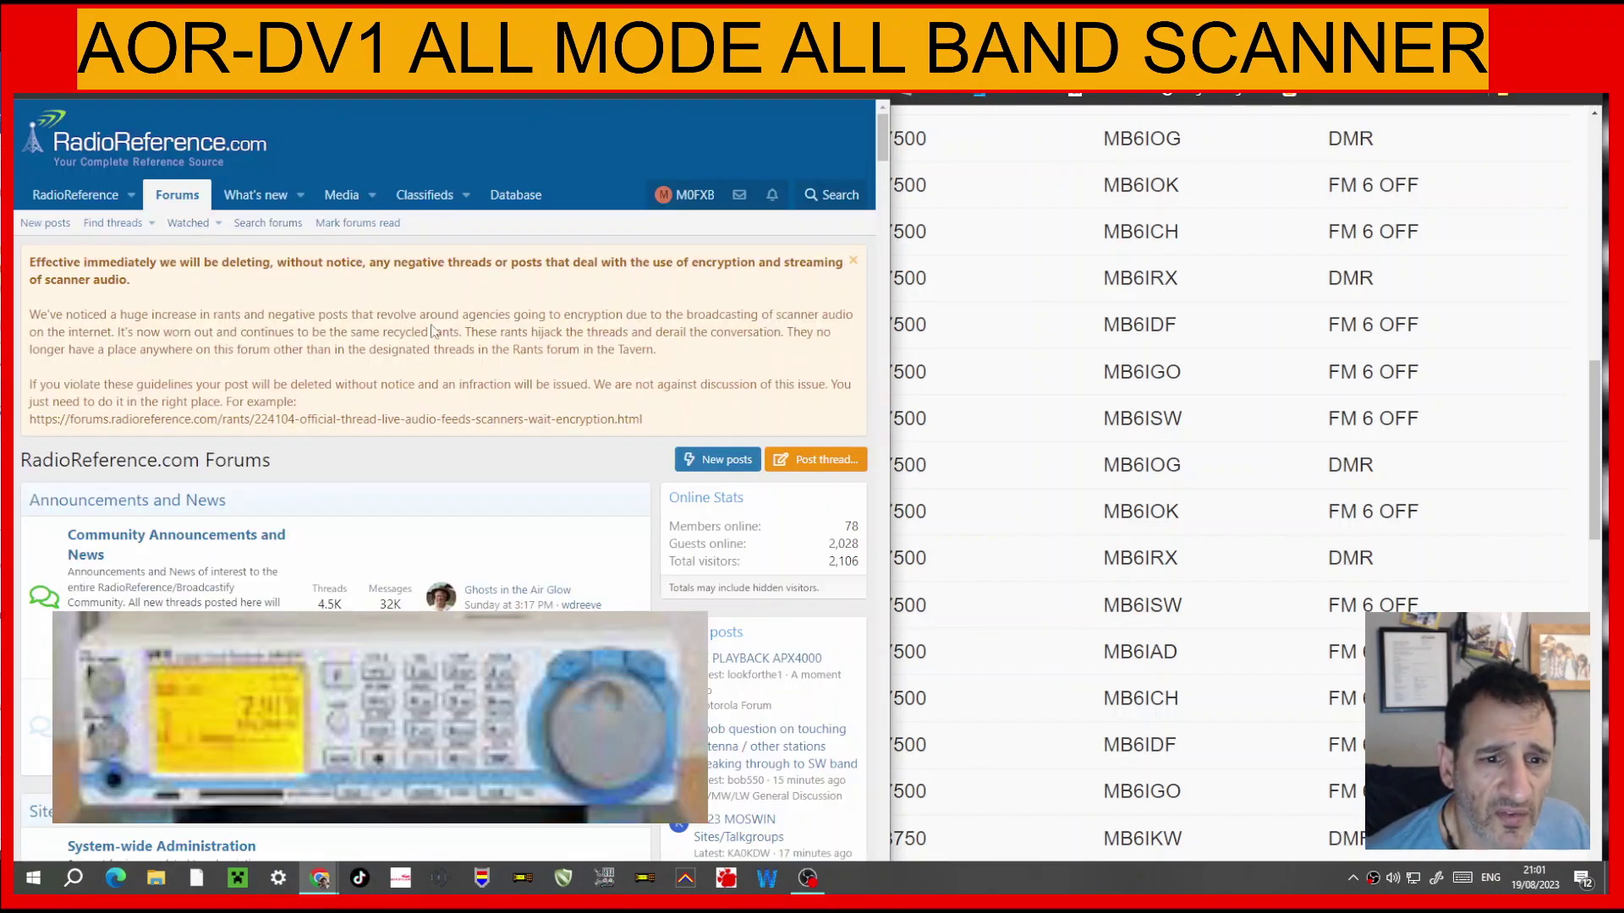
{"action": "left_click", "coordinate": [66, 197]}
{"action": "scroll", "coordinate": [507, 397], "scroll_direction": "down", "scroll_amount": 4}
{"action": "scroll", "coordinate": [625, 409], "scroll_direction": "up", "scroll_amount": 4}
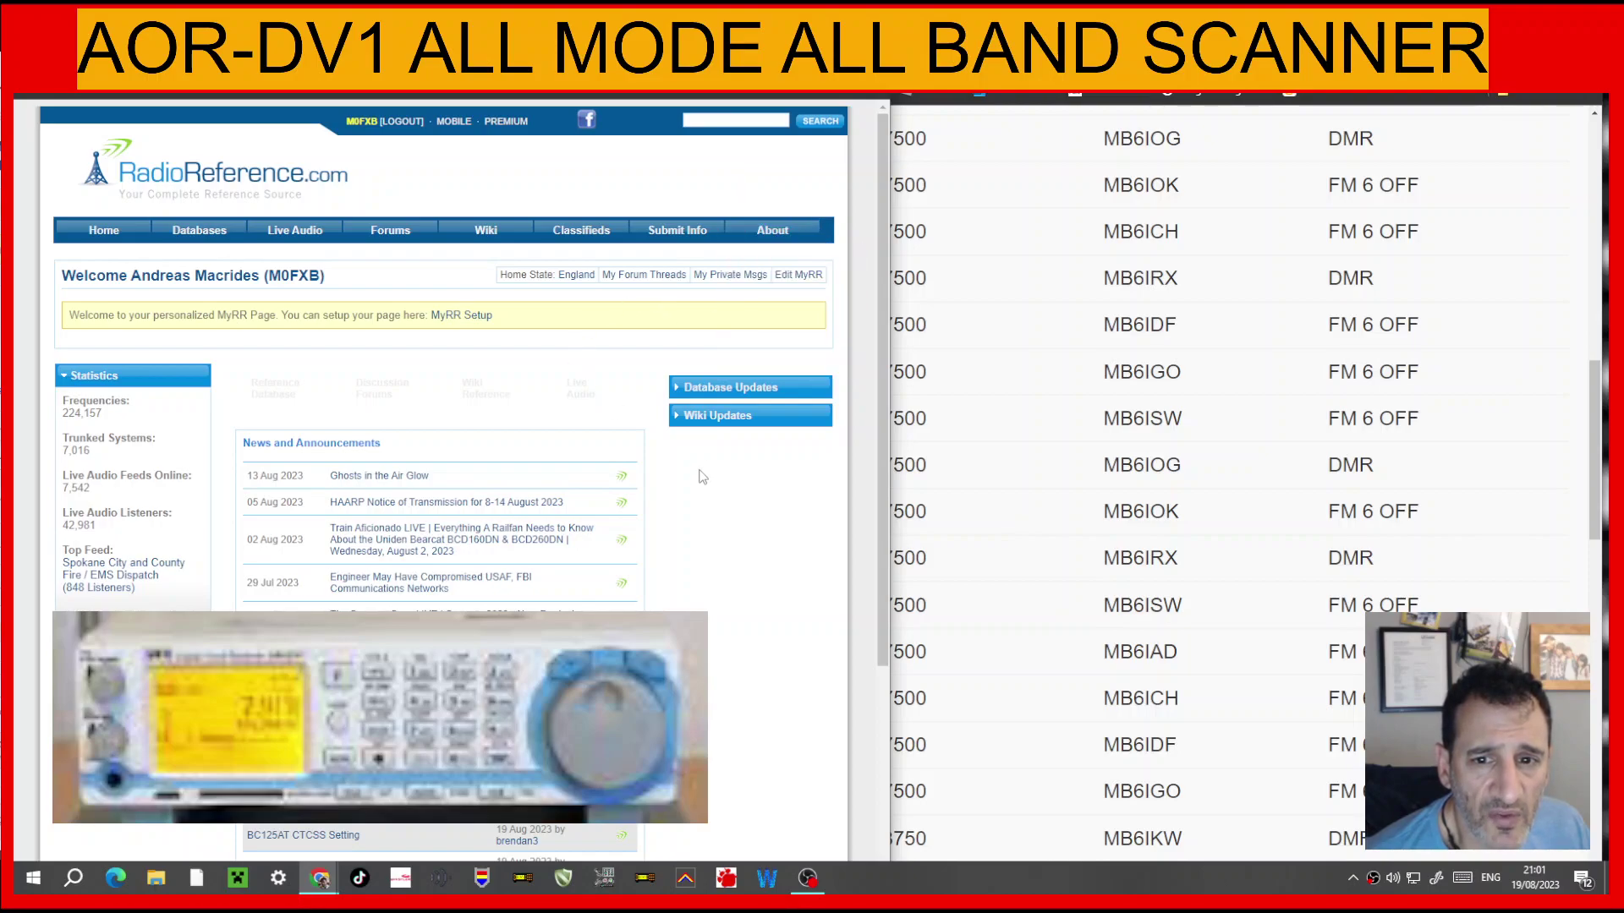
{"action": "scroll", "coordinate": [715, 495], "scroll_direction": "down", "scroll_amount": 4}
{"action": "scroll", "coordinate": [676, 489], "scroll_direction": "up", "scroll_amount": 4}
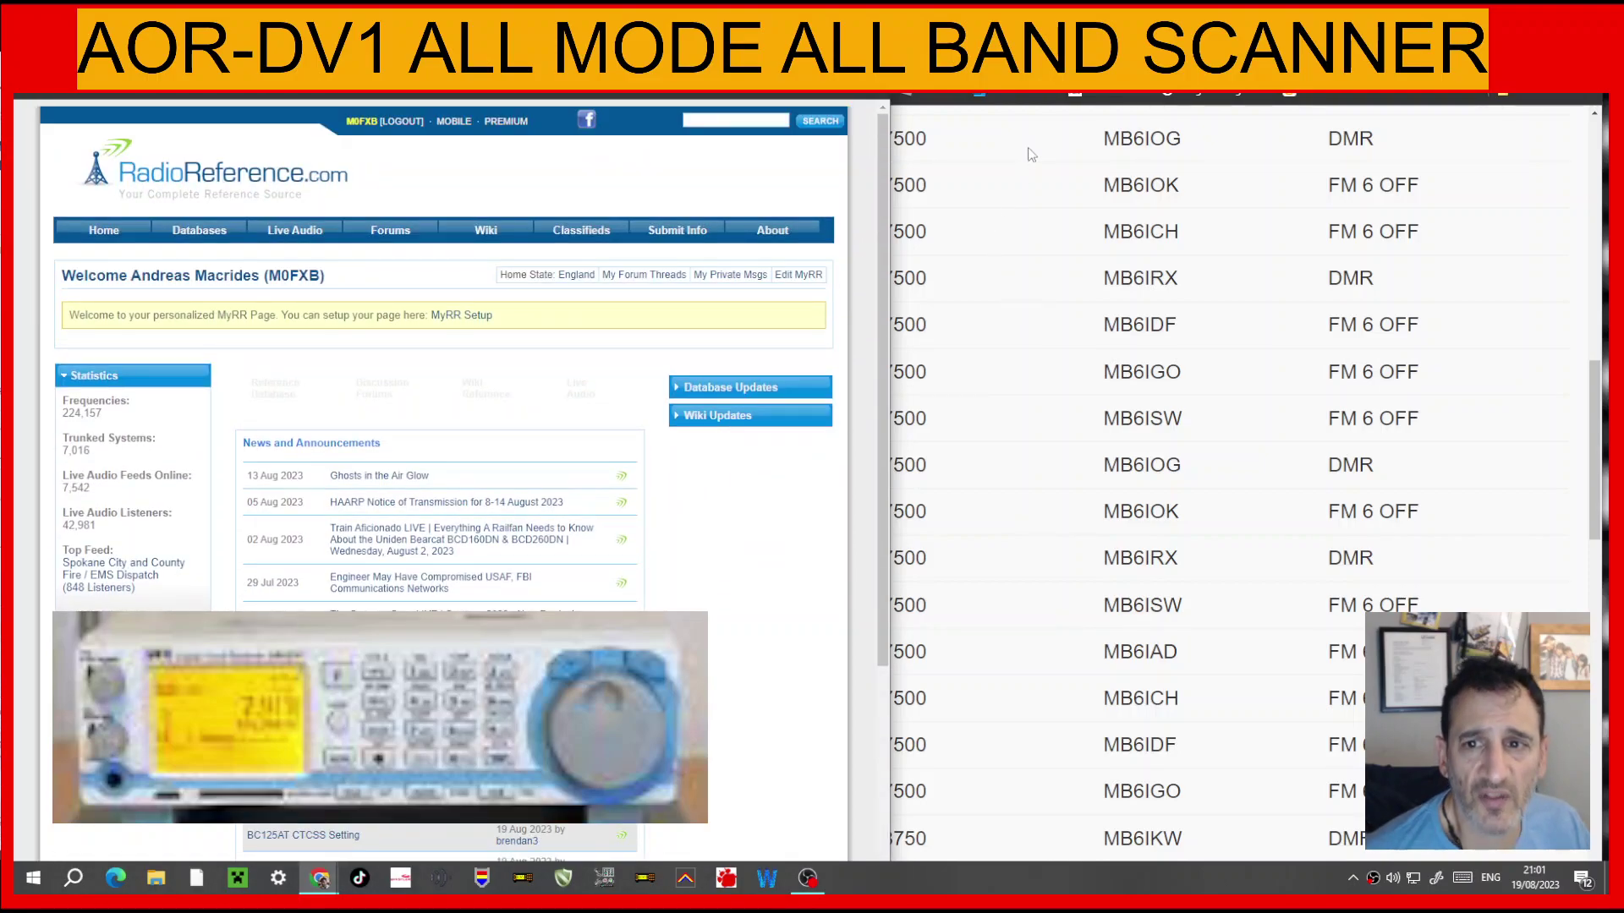
{"action": "left_click", "coordinate": [1430, 106]}
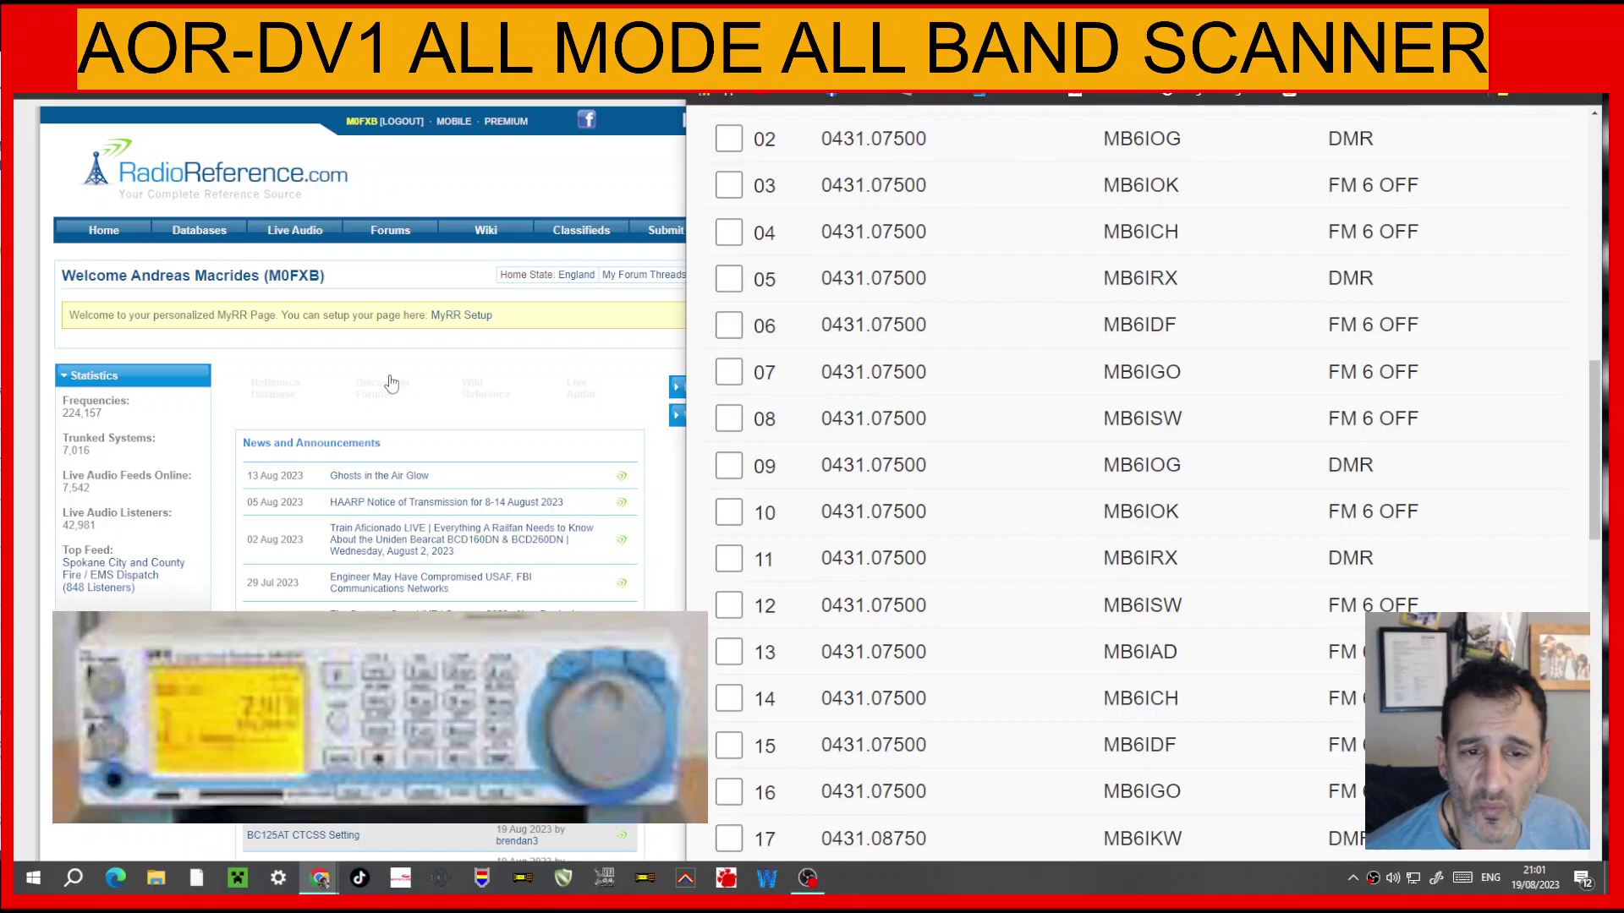
{"action": "scroll", "coordinate": [797, 373], "scroll_direction": "up", "scroll_amount": 10}
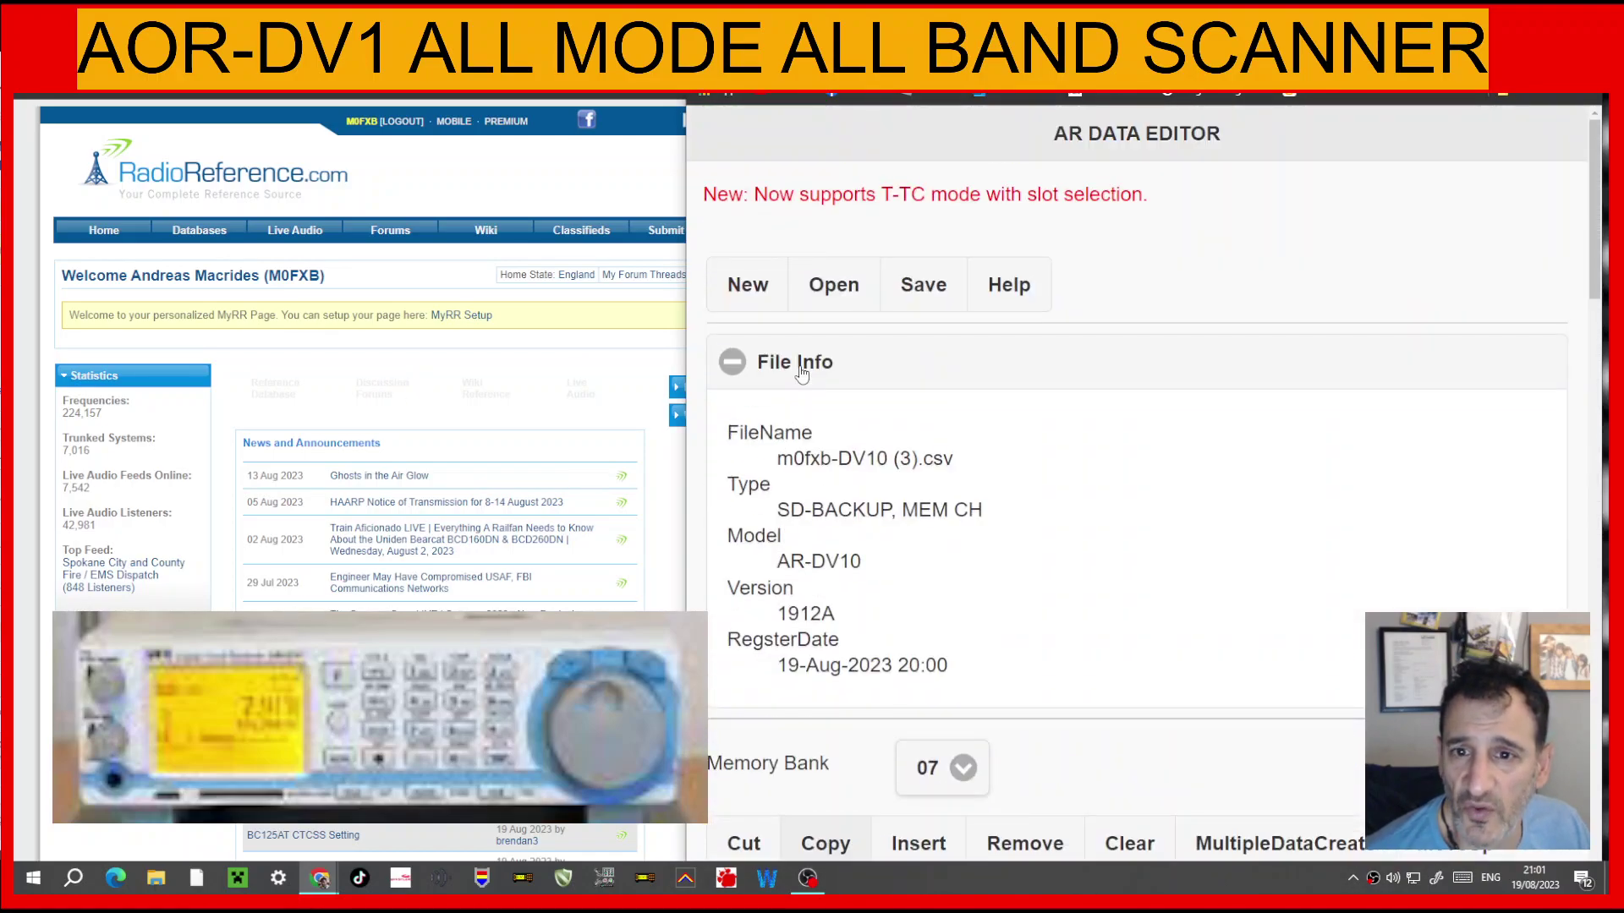